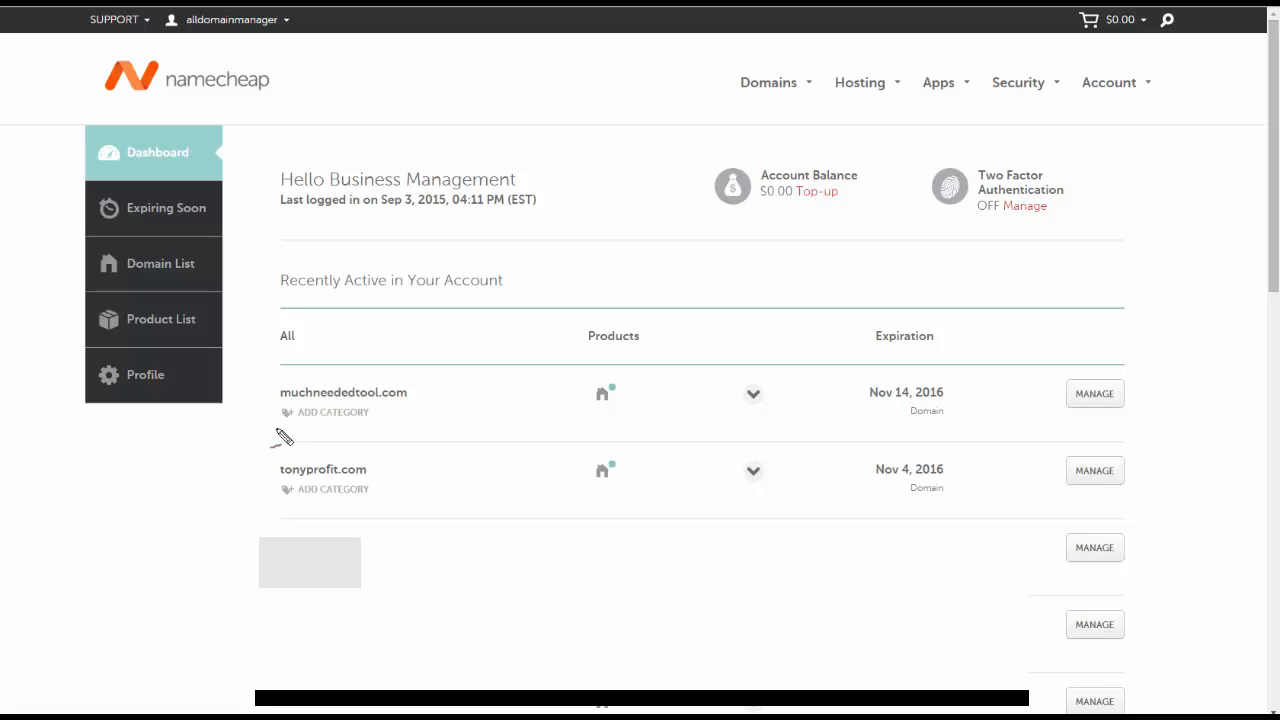
# Open the Advanced DNS settings of muchneededtool.com and check its domain nameserver configuration
pyautogui.moveTo(277, 430)
pyautogui.mouseDown()
pyautogui.moveTo(316, 434)
pyautogui.moveTo(457, 400)
pyautogui.moveTo(362, 376)
pyautogui.moveTo(250, 422)
pyautogui.moveTo(284, 432)
pyautogui.mouseUp()
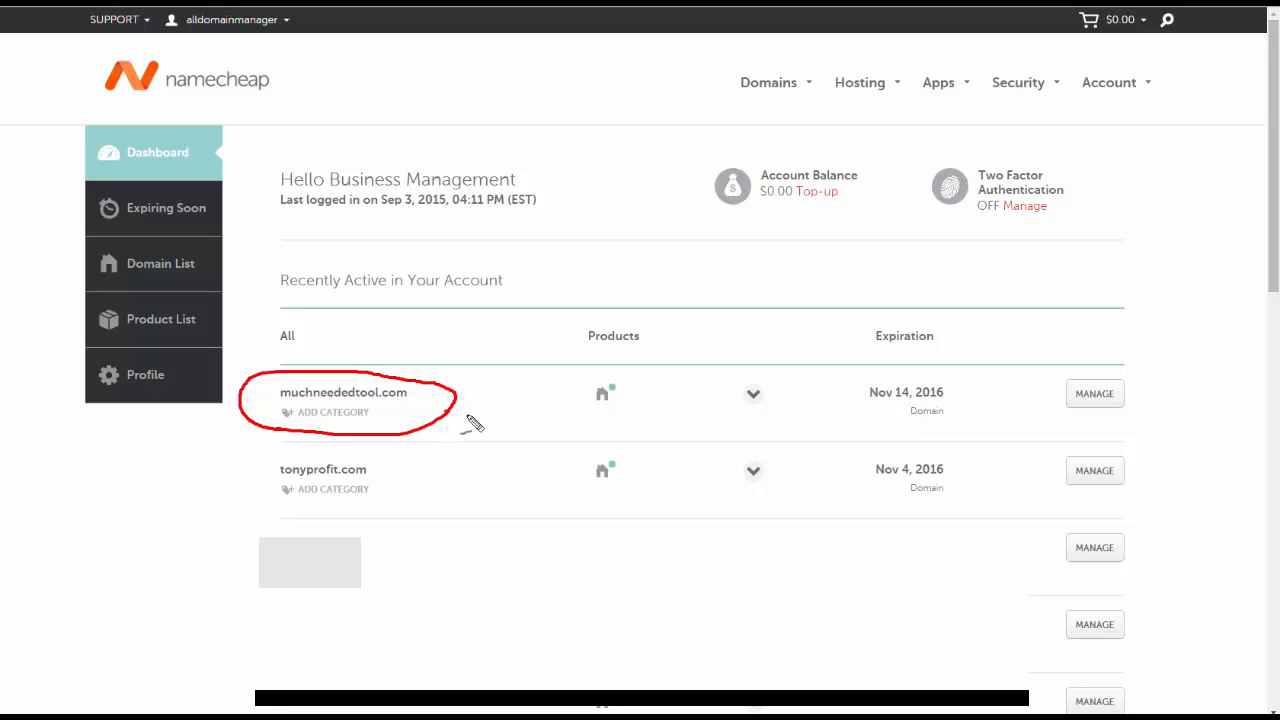
pyautogui.moveTo(450, 410)
pyautogui.mouseDown()
pyautogui.moveTo(530, 422)
pyautogui.moveTo(449, 412)
pyautogui.moveTo(467, 428)
pyautogui.mouseUp()
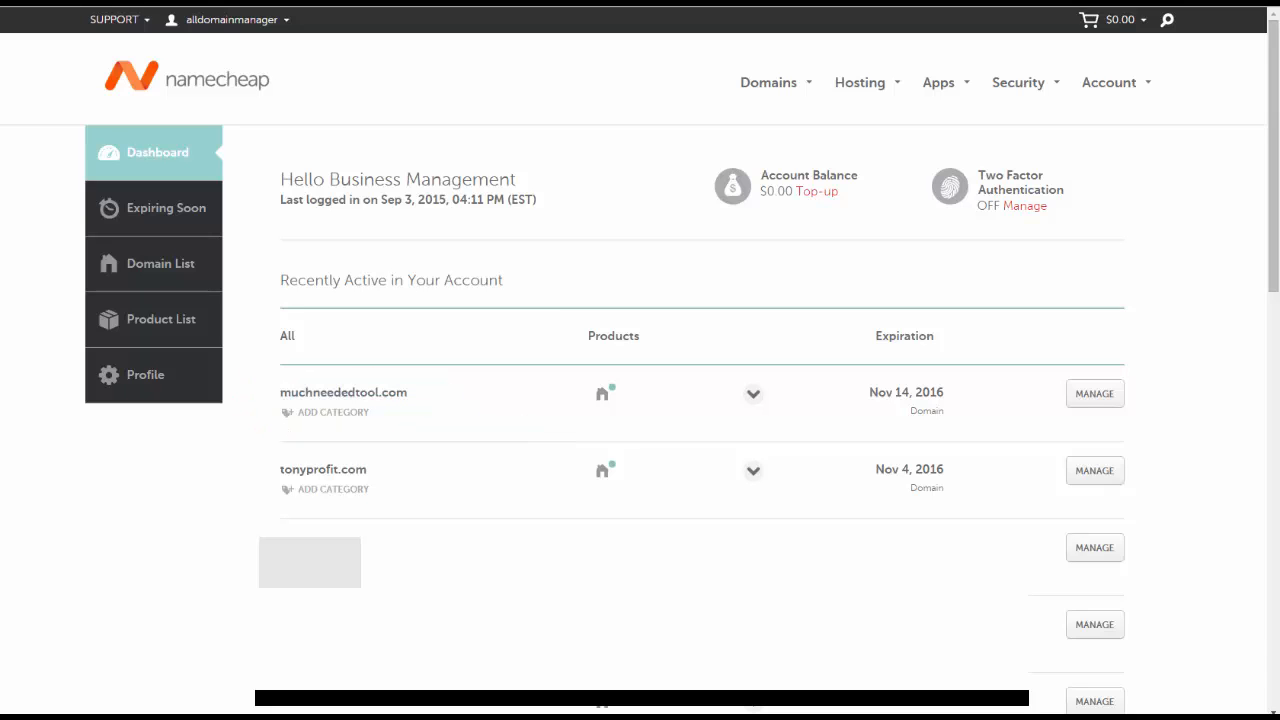
pyautogui.click(1094, 395)
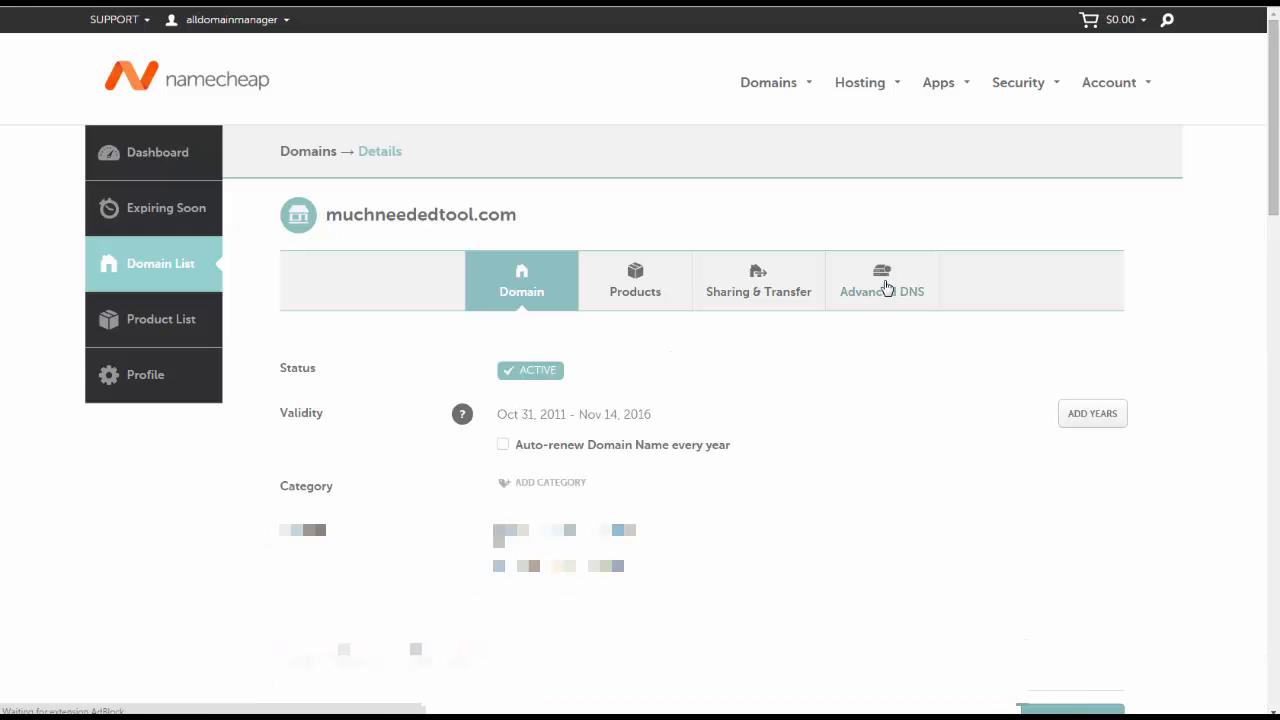
pyautogui.click(884, 291)
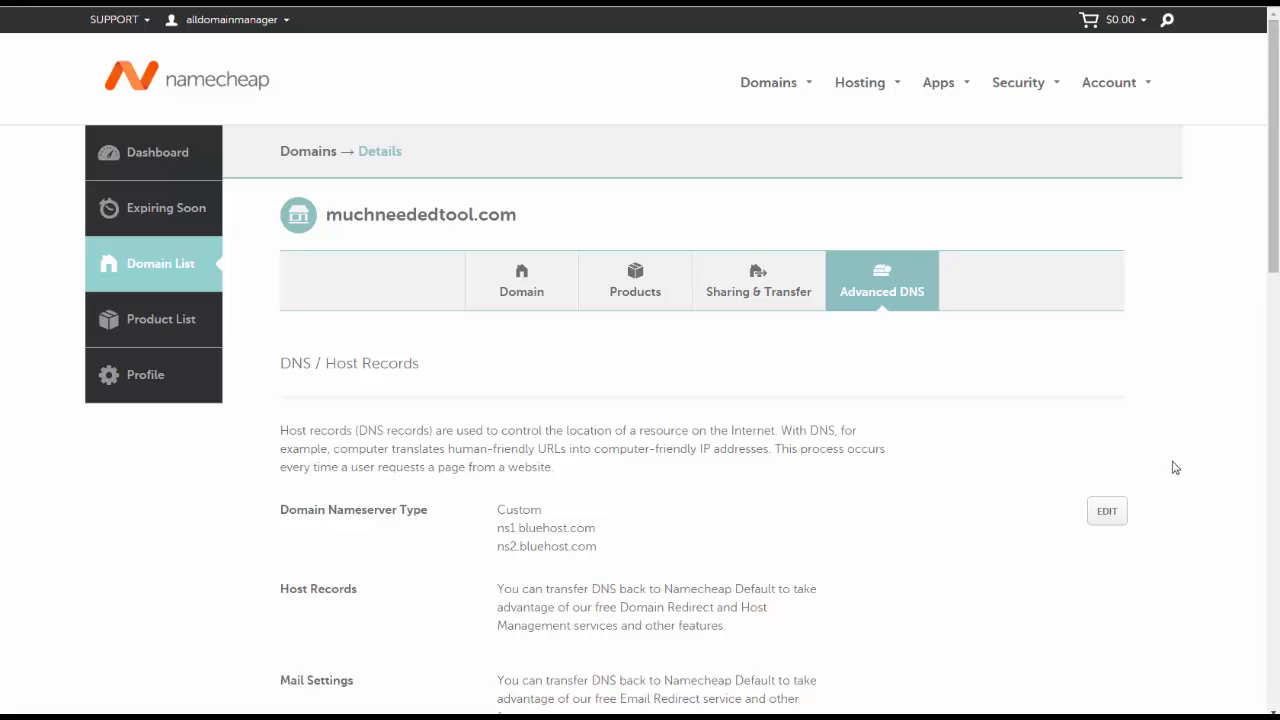
pyautogui.click(1107, 512)
pyautogui.scroll(-2, 1092, 514)
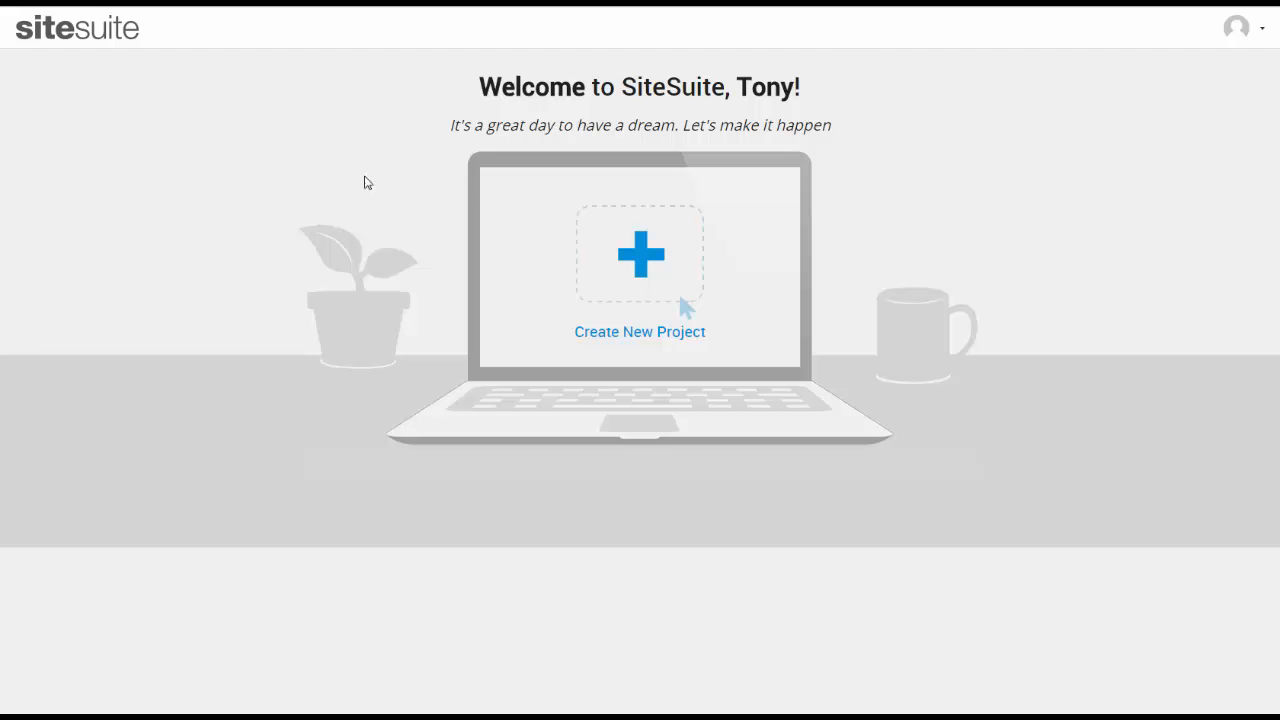
# Switch to SiteSuite and add the domain muchneededtool.com in the account's domain settings
pyautogui.click(1260, 32)
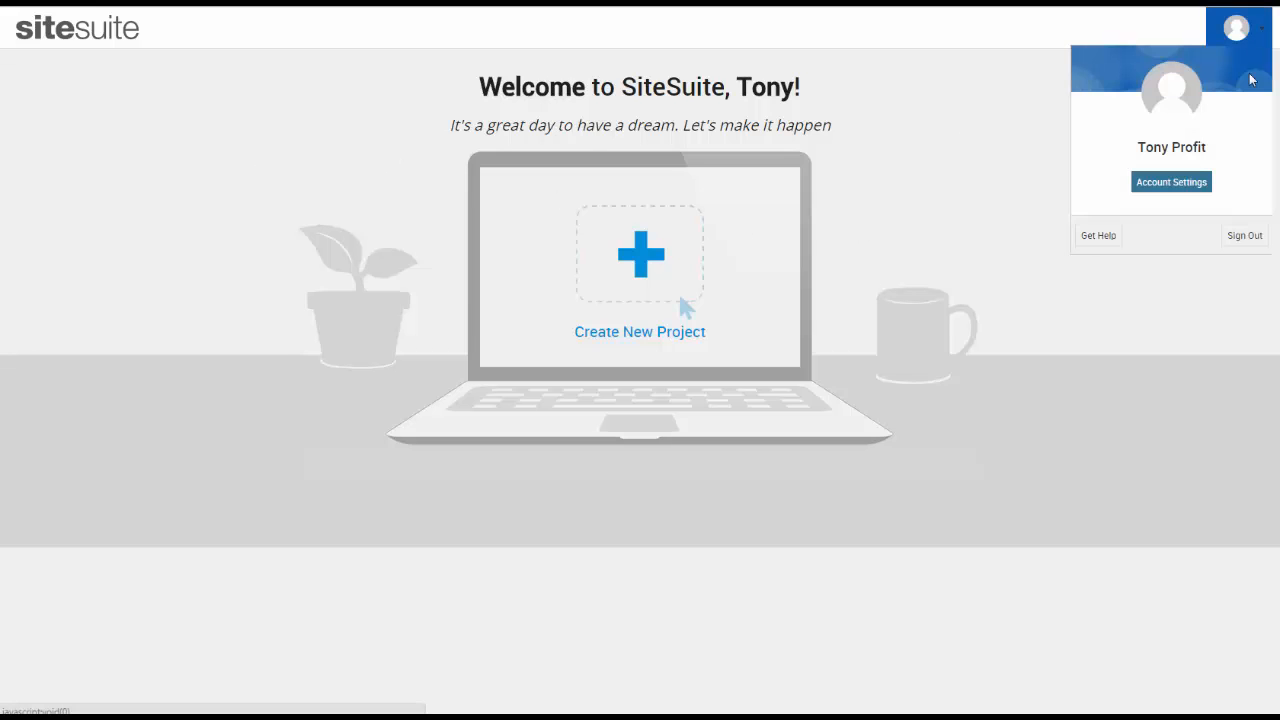
pyautogui.click(1168, 183)
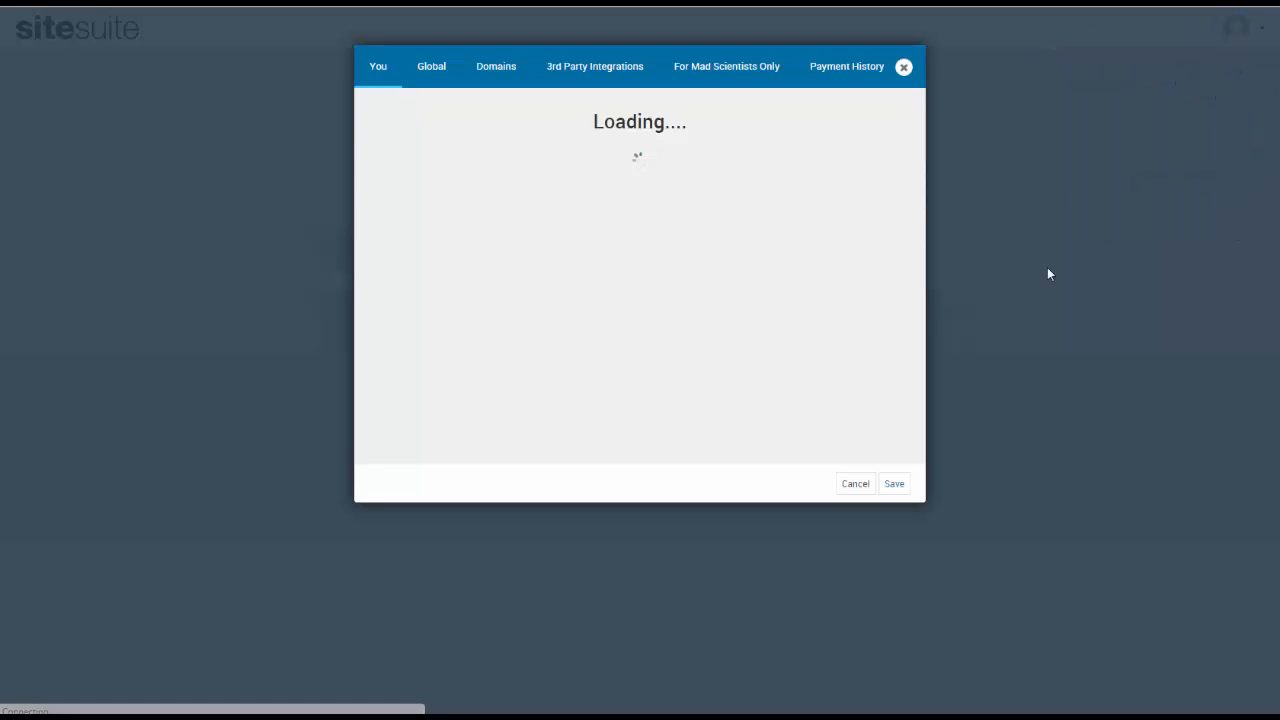
pyautogui.click(489, 73)
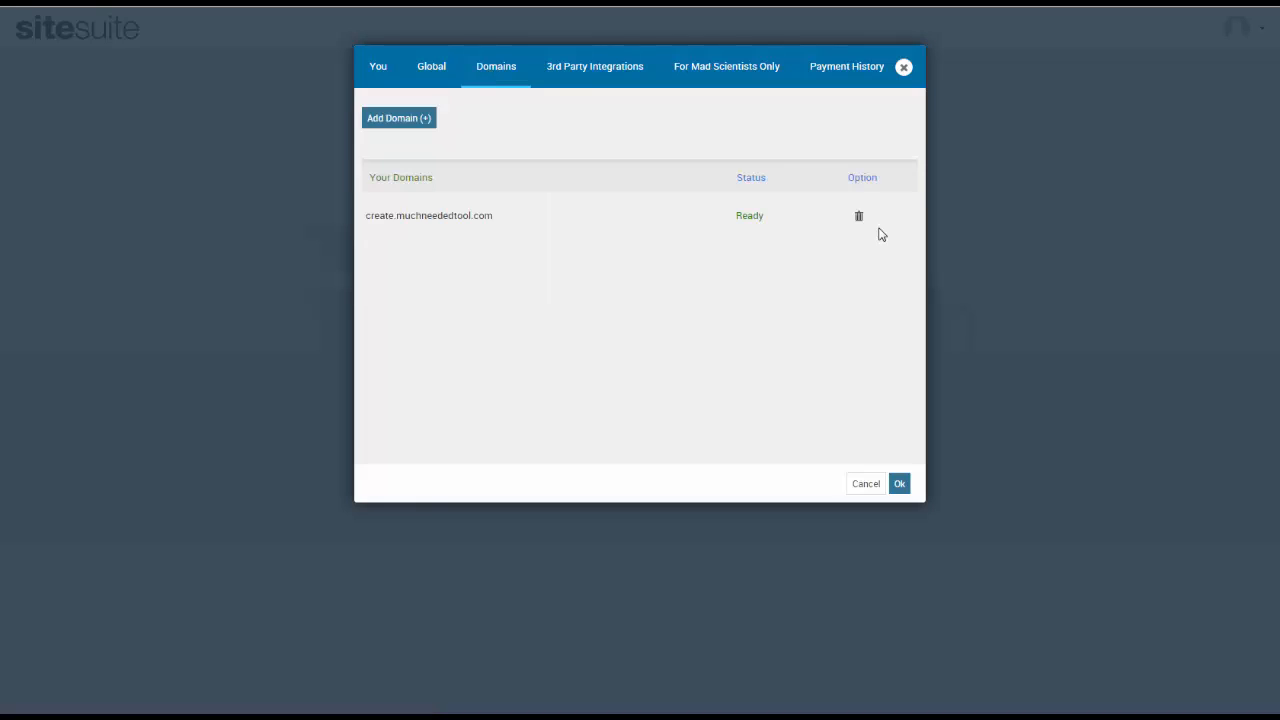
pyautogui.click(405, 120)
pyautogui.click(545, 162)
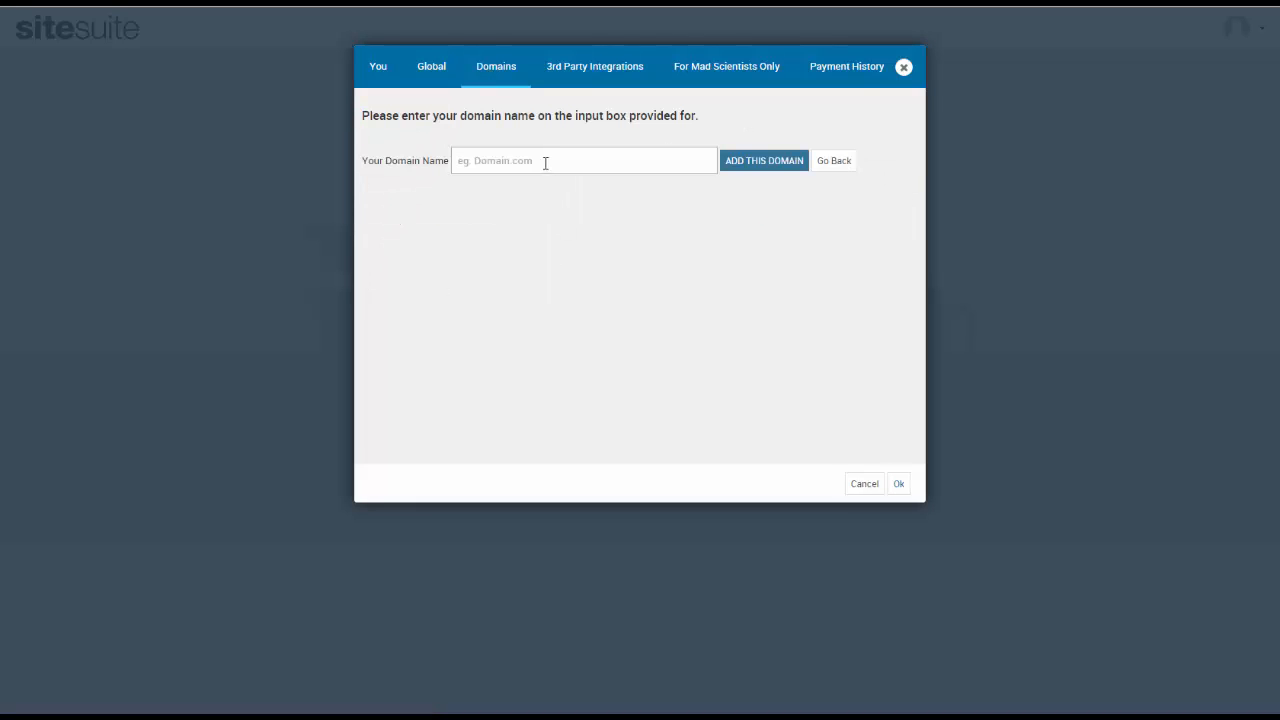
pyautogui.write('muchneededtool.com')
pyautogui.click(743, 167)
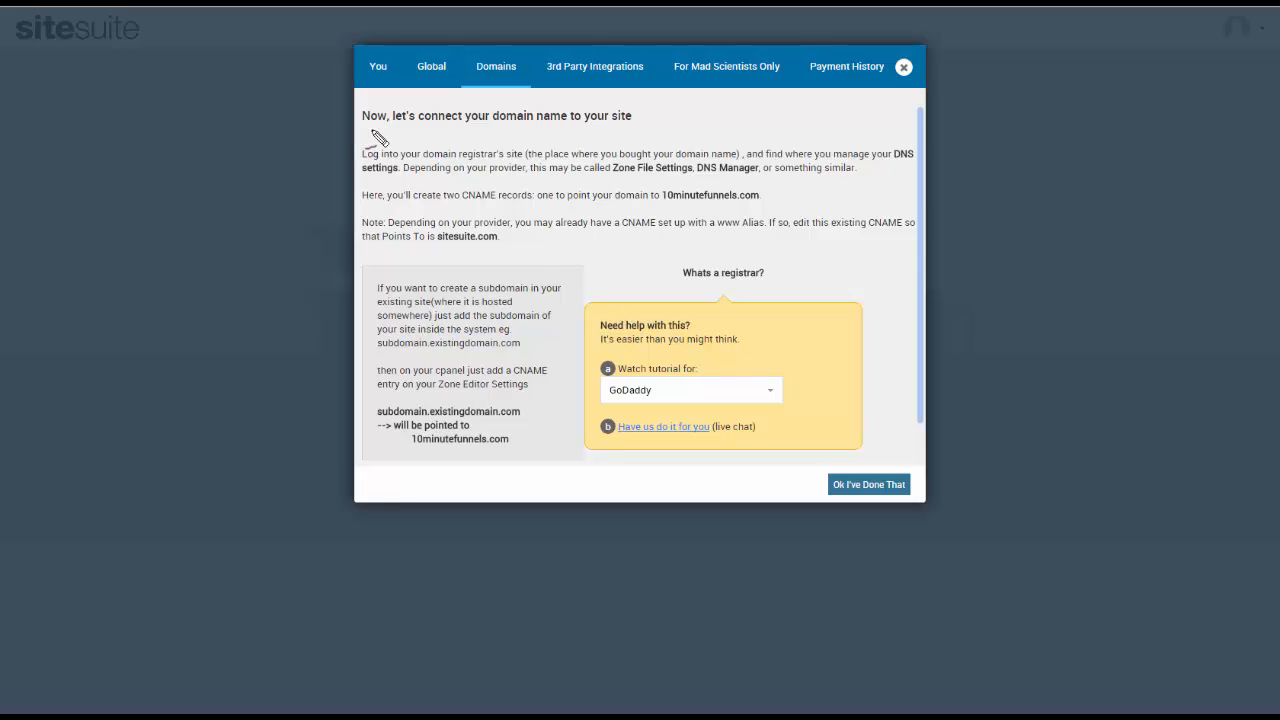
# Examine the domain connection instructions on DNS settings, creating CNAME records for 10minutefunnels.com and editing an existing www alias
pyautogui.moveTo(367, 128); pyautogui.dragTo(623, 131)
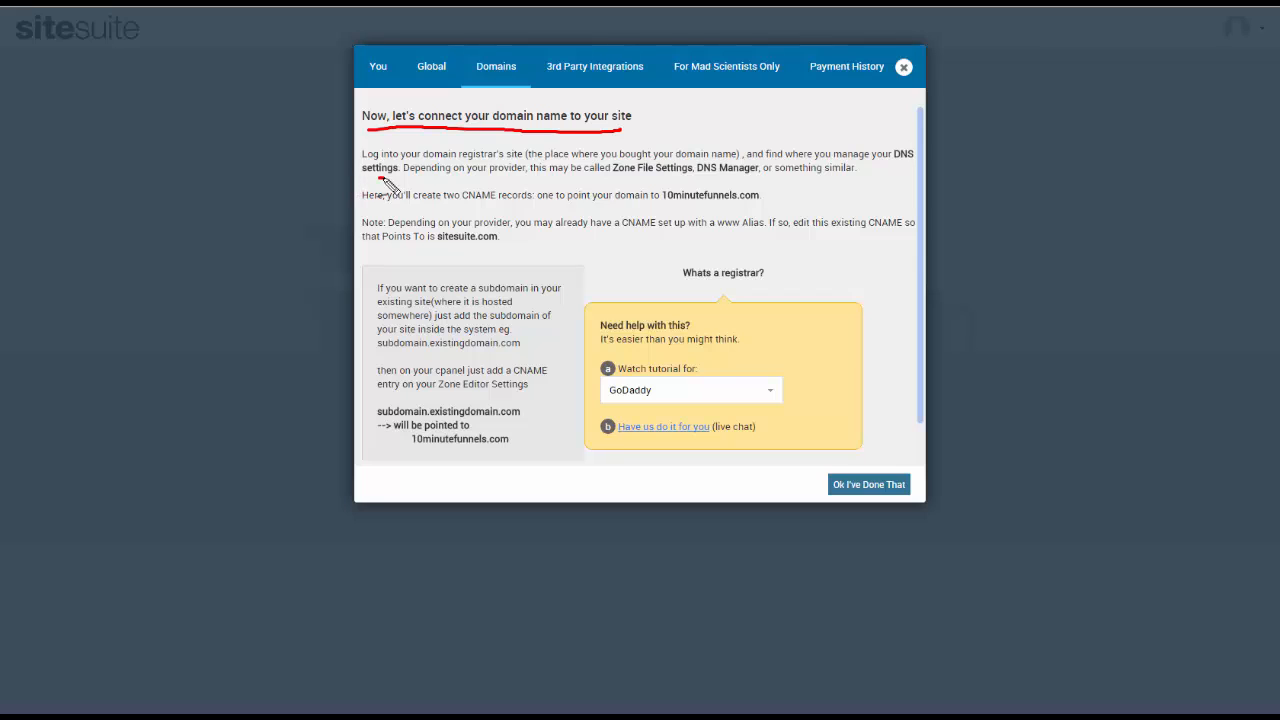
pyautogui.moveTo(379, 177); pyautogui.dragTo(452, 176)
pyautogui.moveTo(623, 180); pyautogui.dragTo(718, 180)
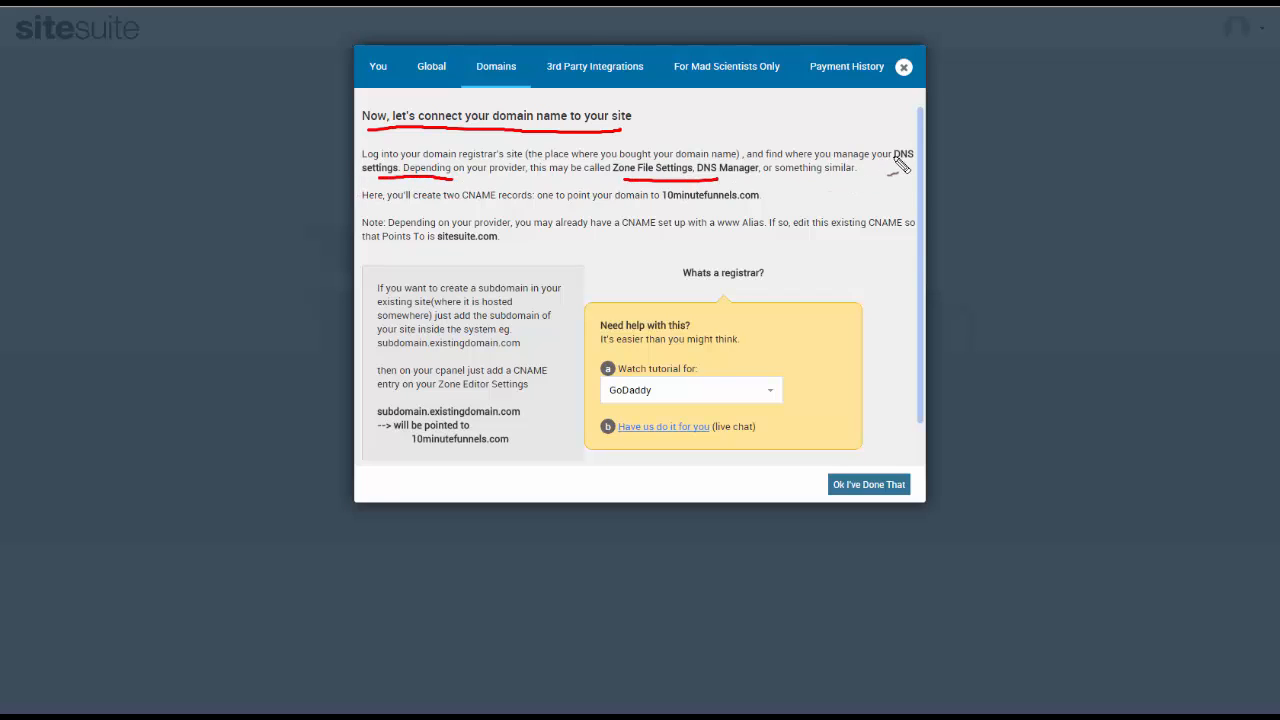
pyautogui.moveTo(893, 156); pyautogui.dragTo(912, 157)
pyautogui.moveTo(358, 204); pyautogui.dragTo(757, 204)
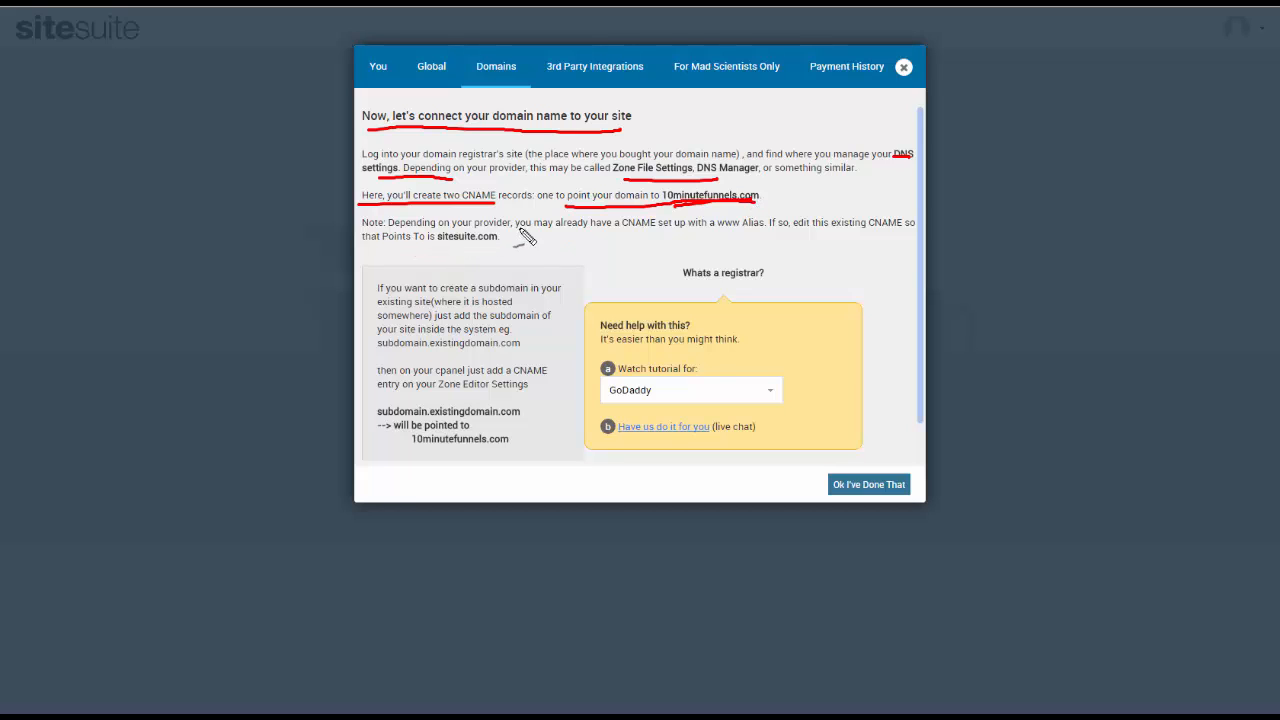
pyautogui.moveTo(527, 239); pyautogui.dragTo(648, 232)
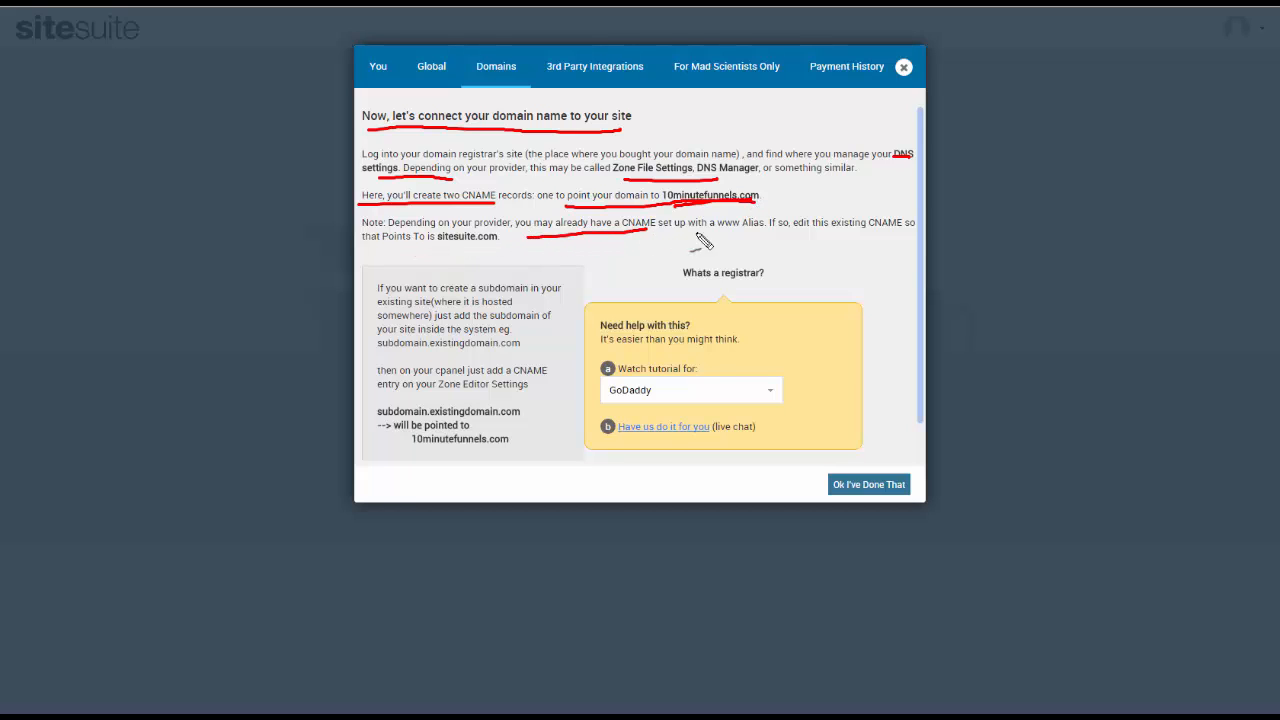
pyautogui.moveTo(730, 231); pyautogui.dragTo(897, 234)
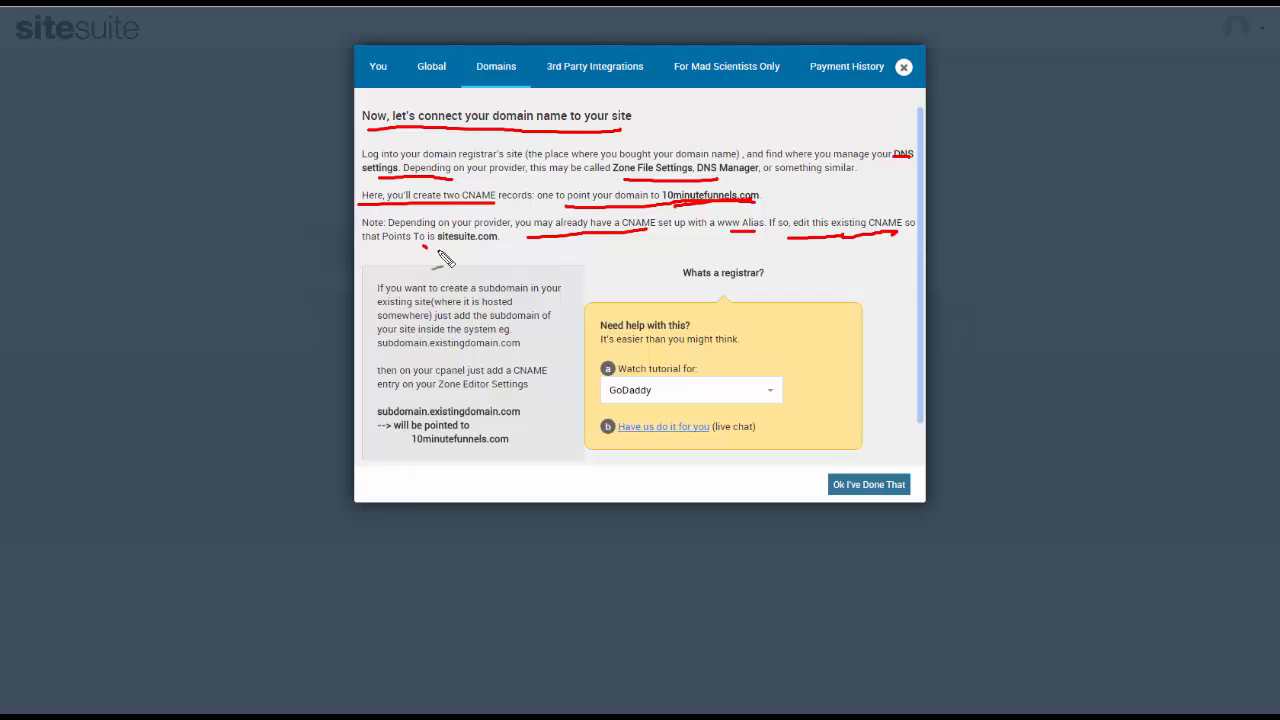
pyautogui.moveTo(440, 252)
pyautogui.mouseDown()
pyautogui.moveTo(516, 234)
pyautogui.moveTo(416, 260)
pyautogui.mouseUp()
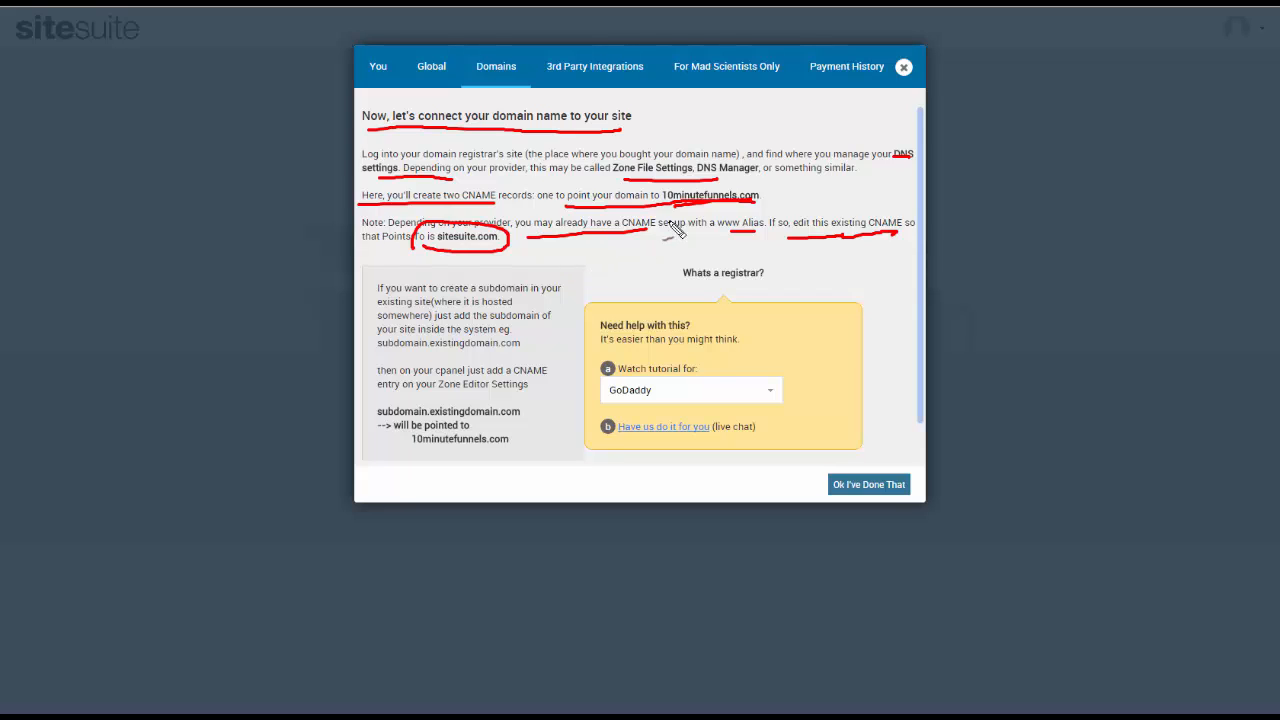
pyautogui.moveTo(694, 210); pyautogui.dragTo(733, 207)
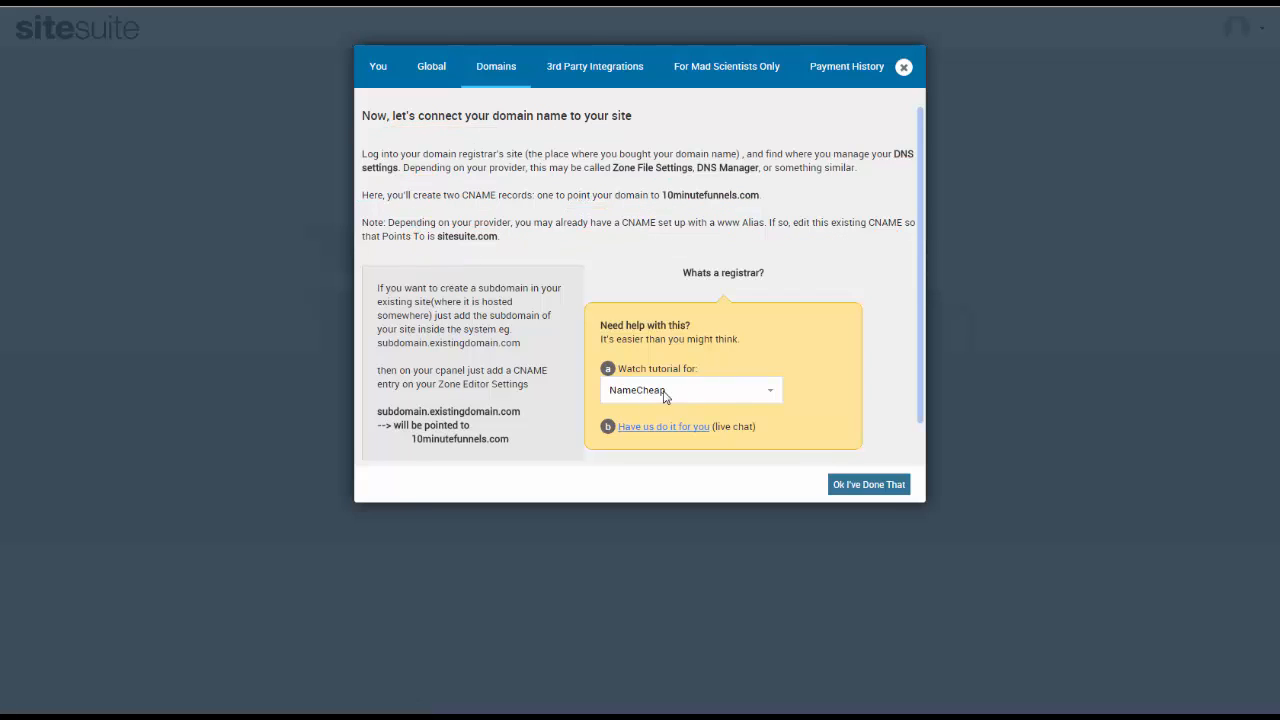
# Choose NameCheap as the provider for the domain connection tutorial
pyautogui.click(664, 392)
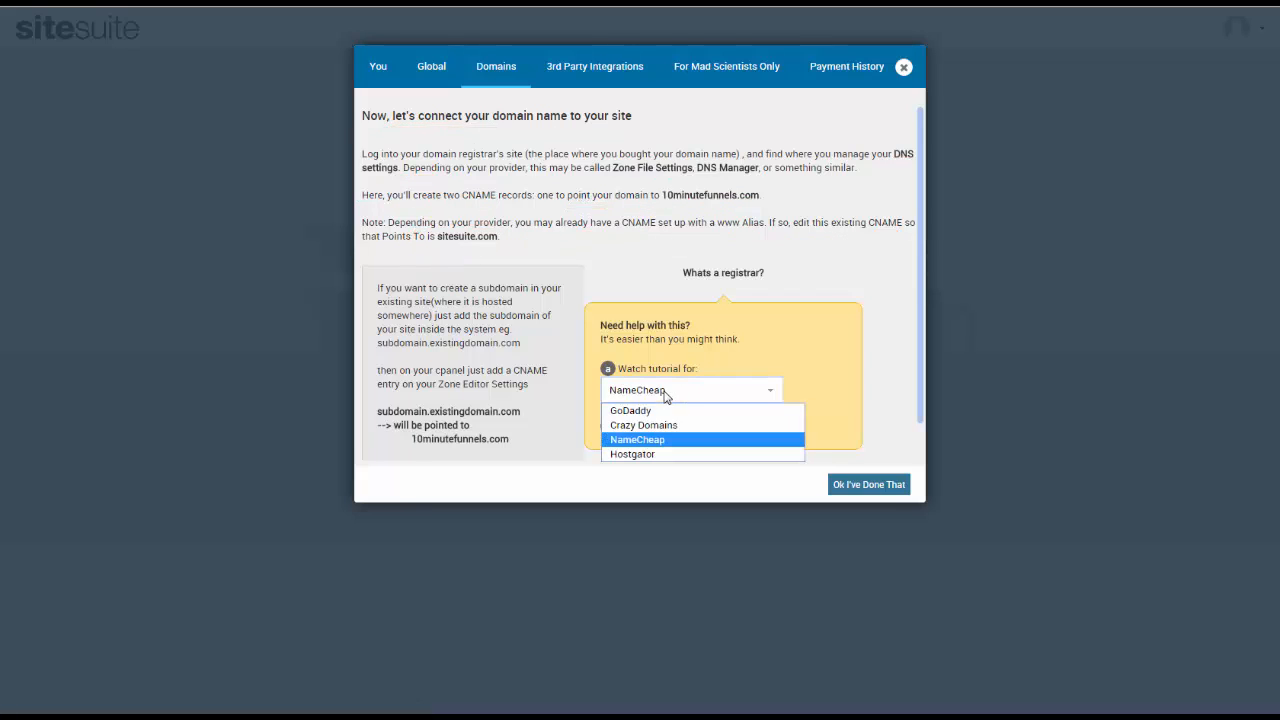
pyautogui.click(667, 441)
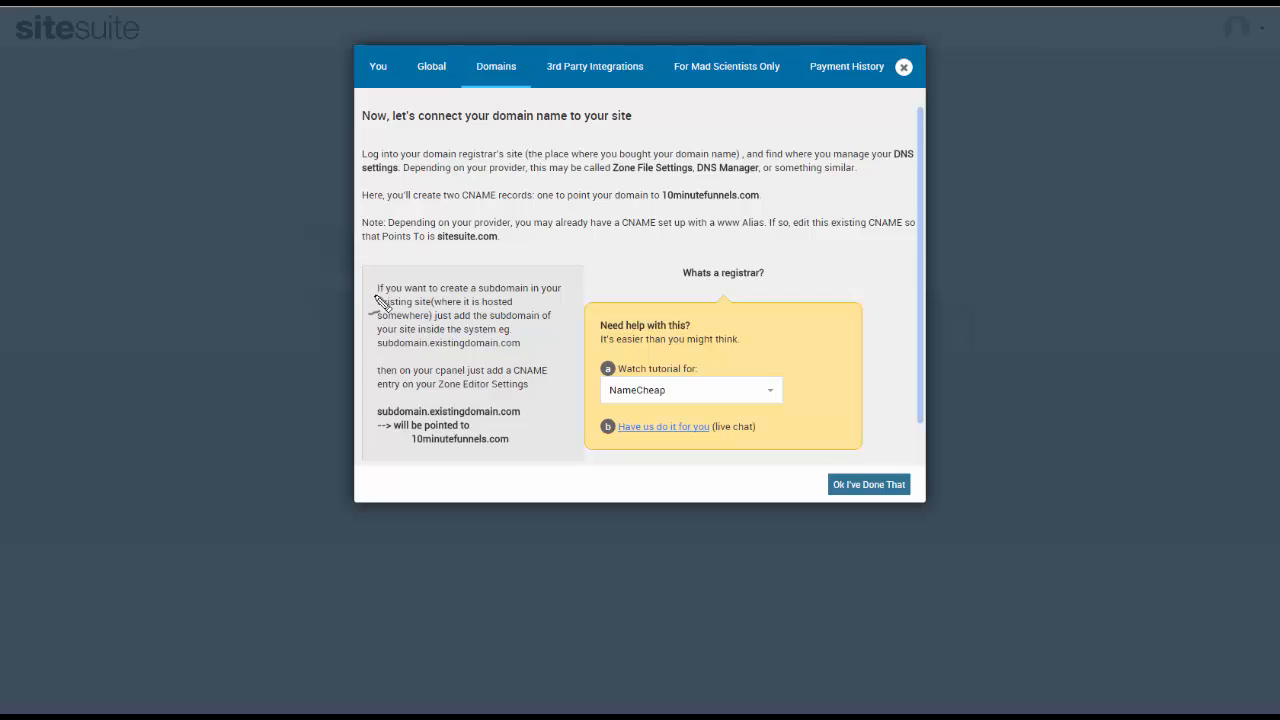
# Examine the instructions for adding a subdomain of an existing site and pointing its CNAME entry to 10minutefunnels.com
pyautogui.moveTo(376, 296); pyautogui.dragTo(556, 298)
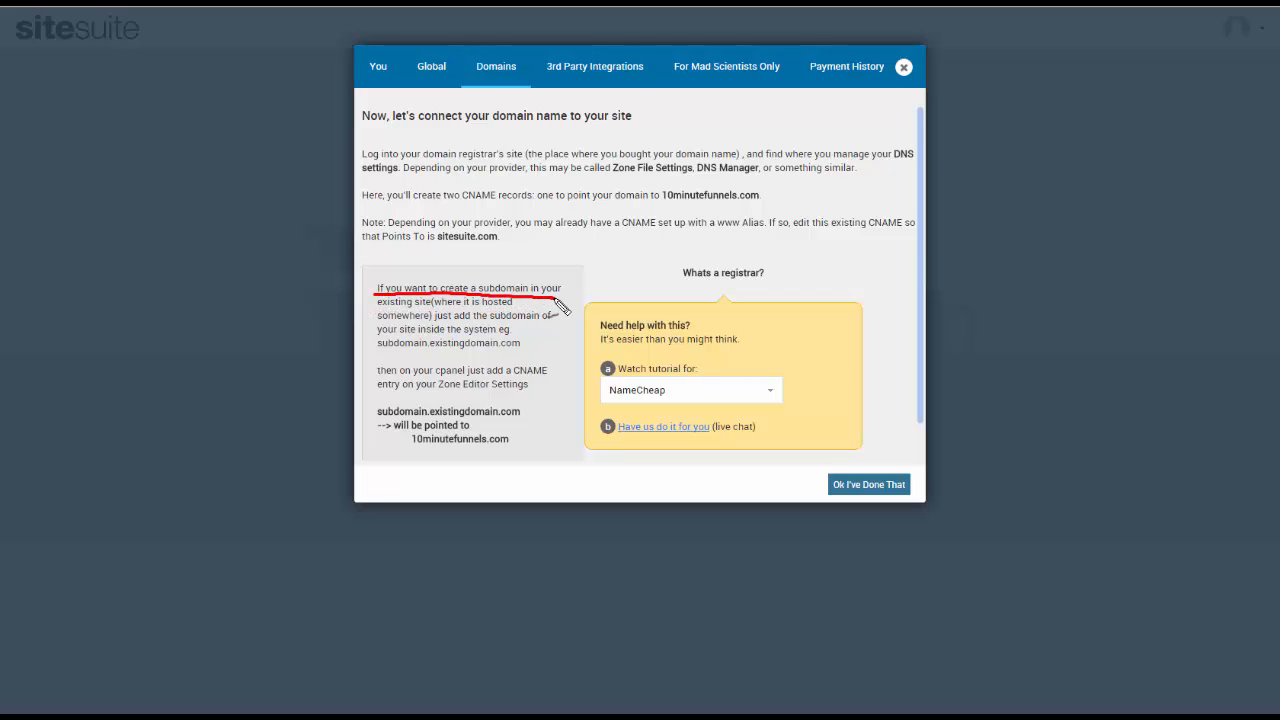
pyautogui.moveTo(382, 307)
pyautogui.mouseDown()
pyautogui.moveTo(508, 306)
pyautogui.moveTo(548, 320)
pyautogui.mouseUp()
pyautogui.moveTo(408, 341); pyautogui.dragTo(508, 338)
pyautogui.moveTo(392, 351); pyautogui.dragTo(520, 350)
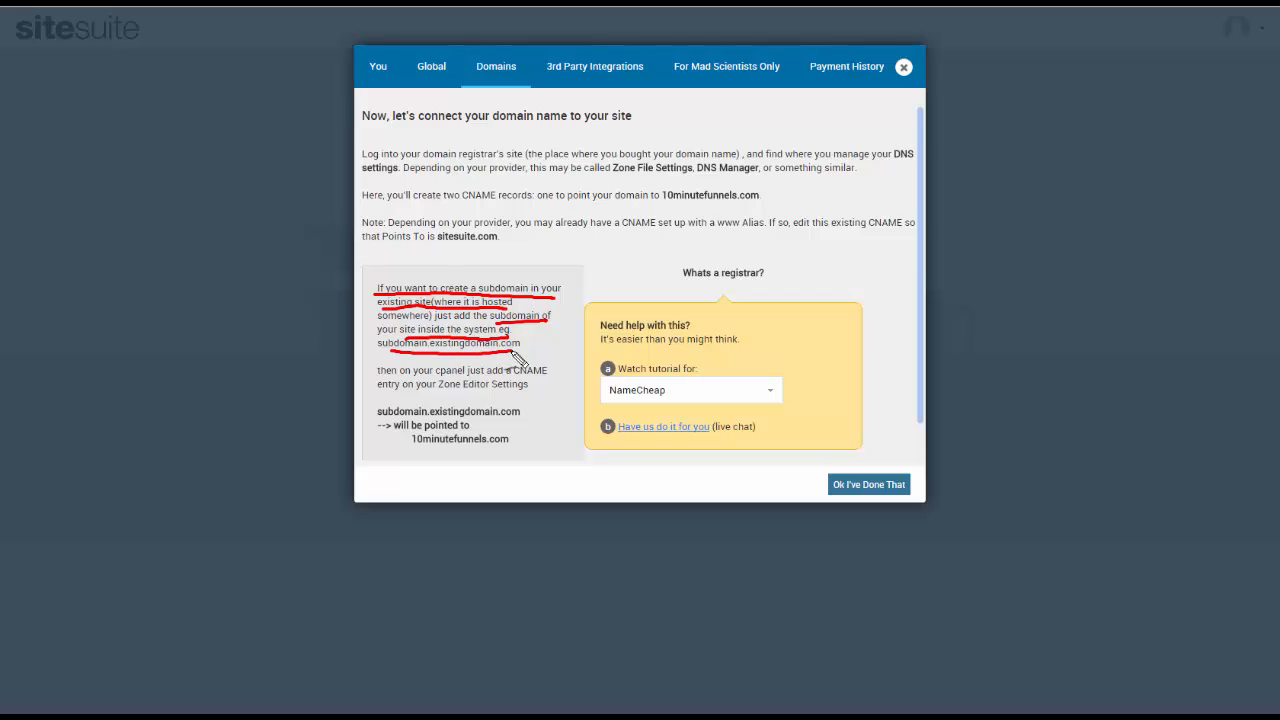
pyautogui.moveTo(378, 378); pyautogui.dragTo(540, 380)
pyautogui.moveTo(416, 392); pyautogui.dragTo(531, 393)
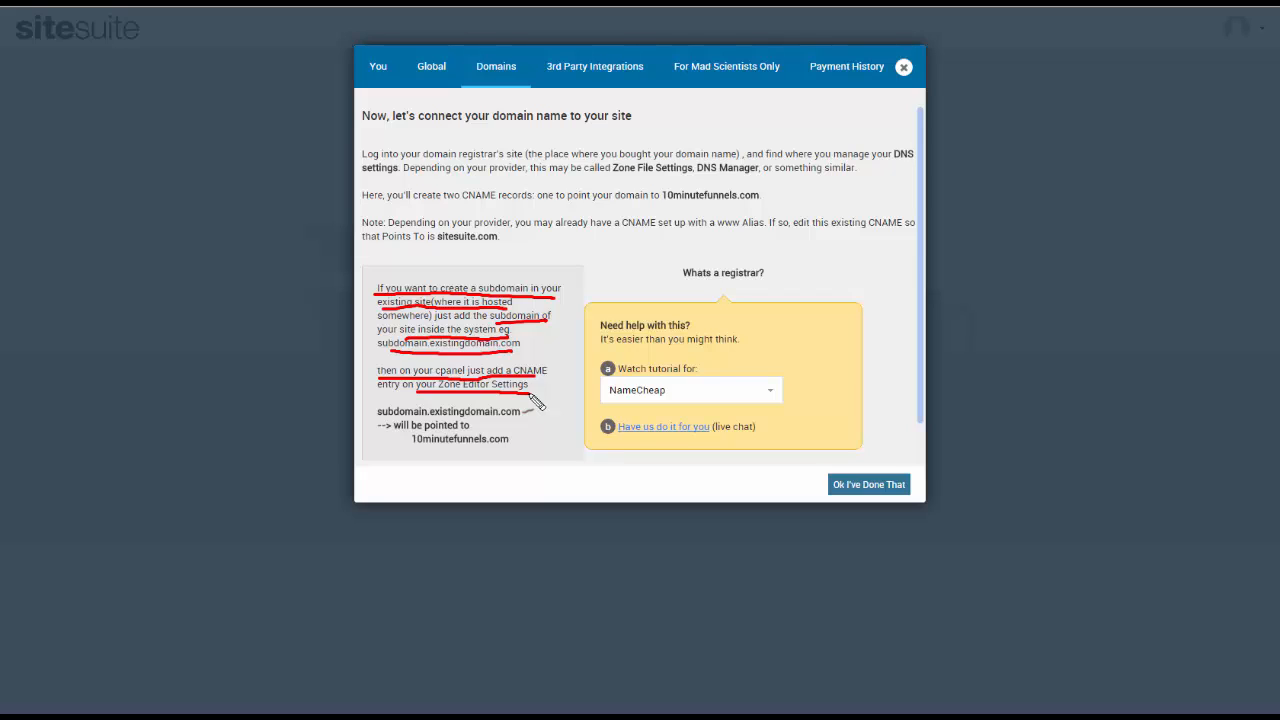
pyautogui.moveTo(377, 418); pyautogui.dragTo(520, 418)
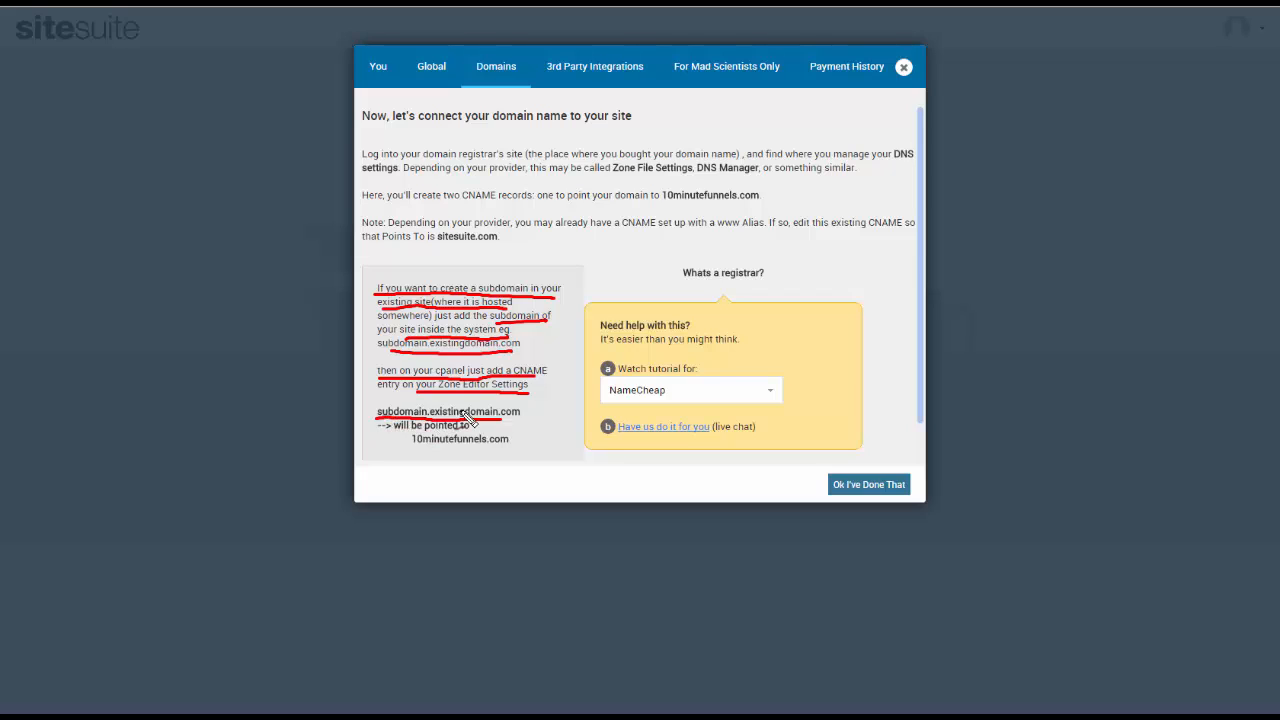
pyautogui.moveTo(405, 443)
pyautogui.mouseDown()
pyautogui.moveTo(535, 452)
pyautogui.moveTo(440, 458)
pyautogui.mouseUp()
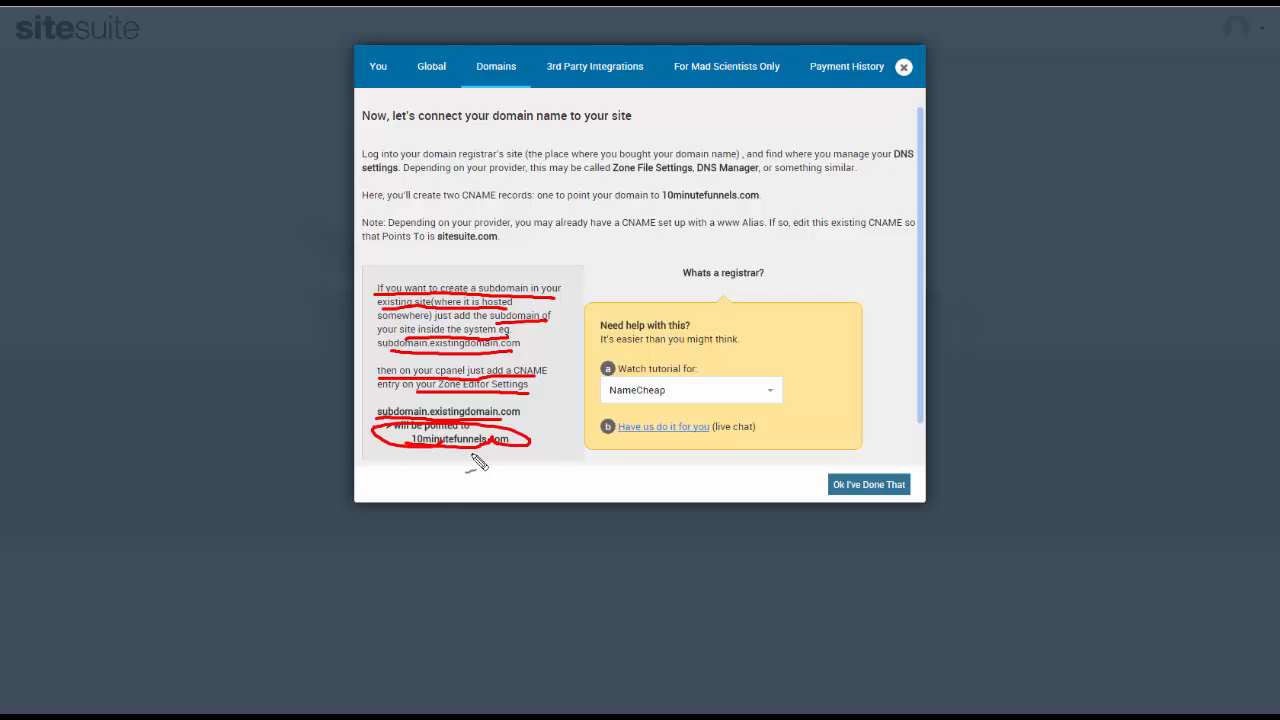
pyautogui.press('Escape')
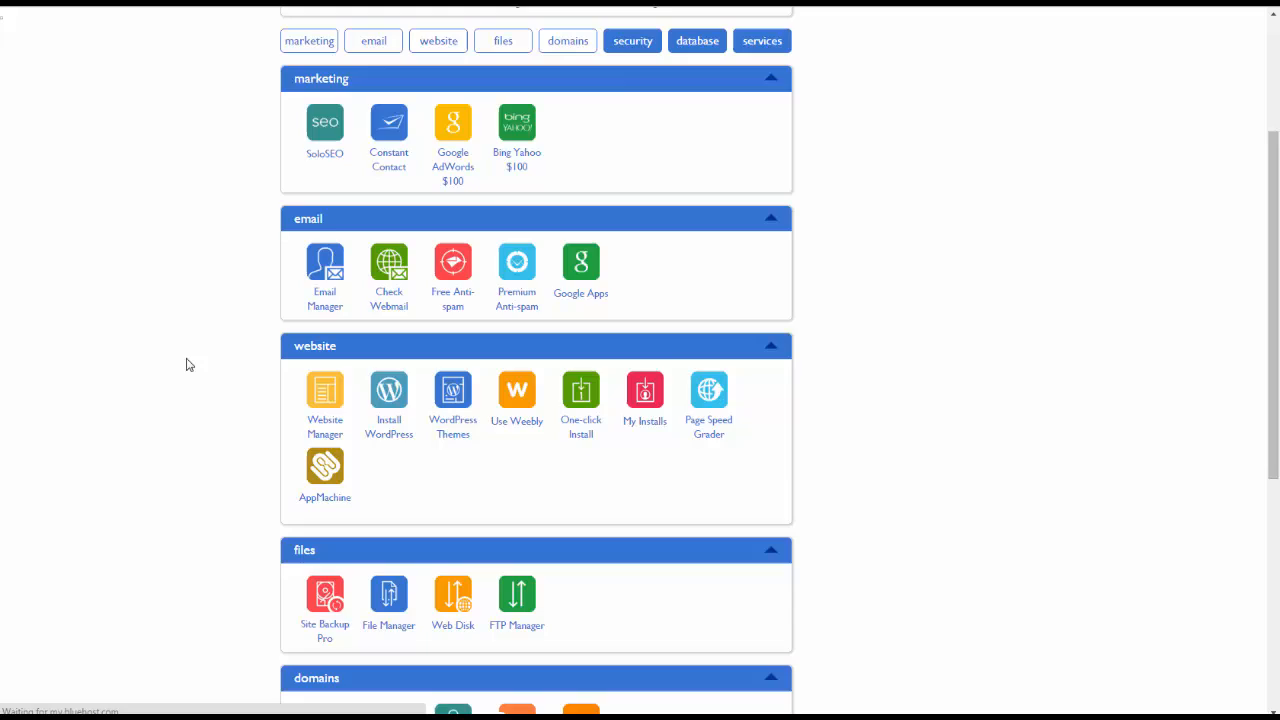
# Switch to the Bluehost account and open the DNS Zone Editor from its cPanel
pyautogui.scroll(3, 186, 363)
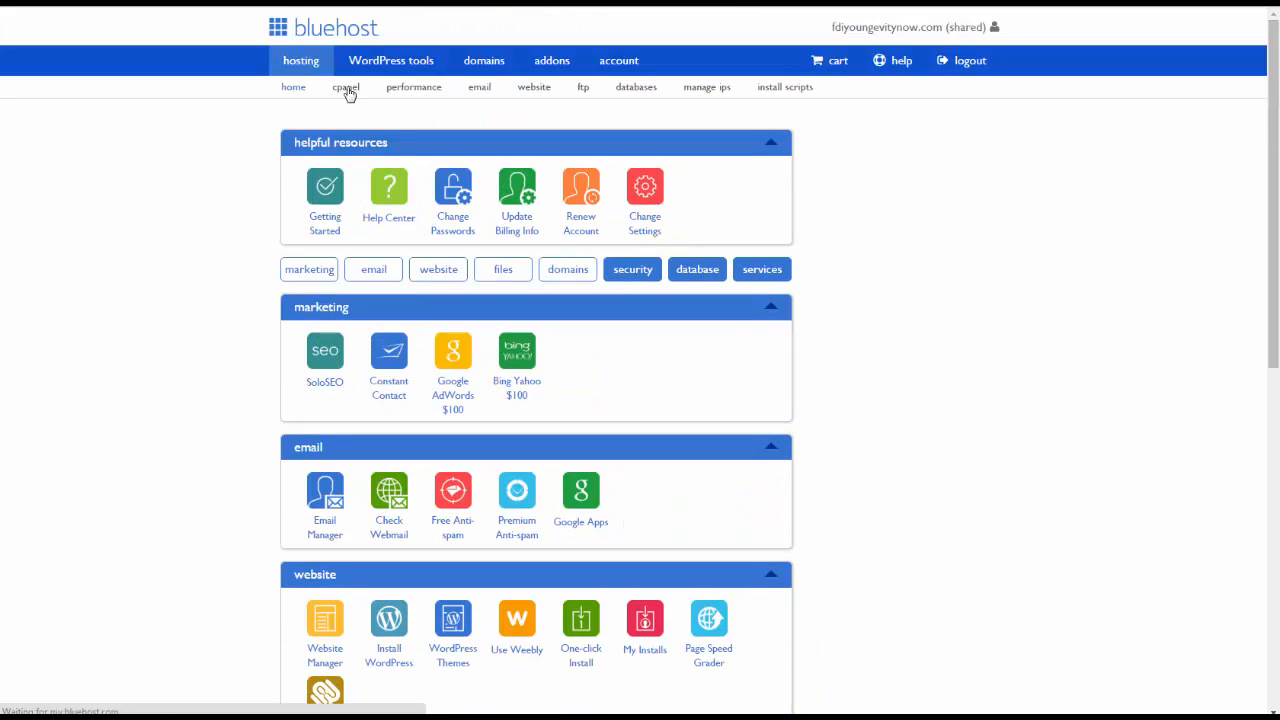
pyautogui.click(346, 88)
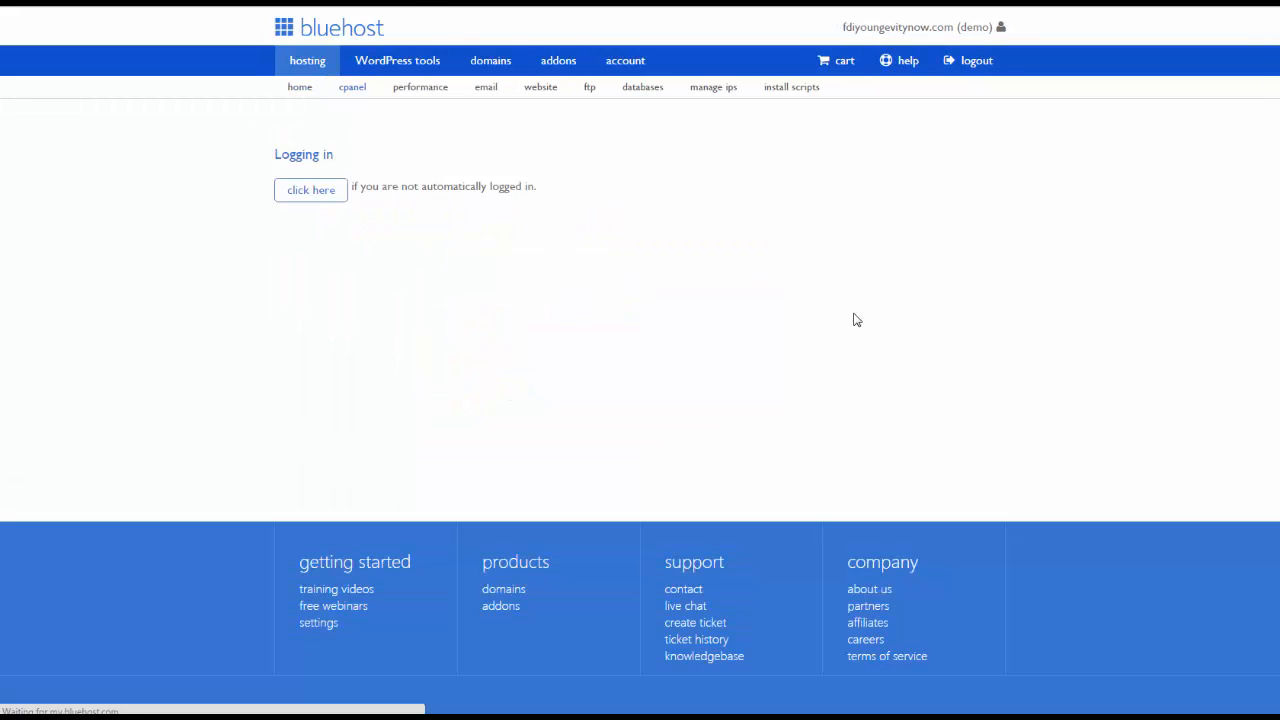
pyautogui.scroll(-5, 1129, 423)
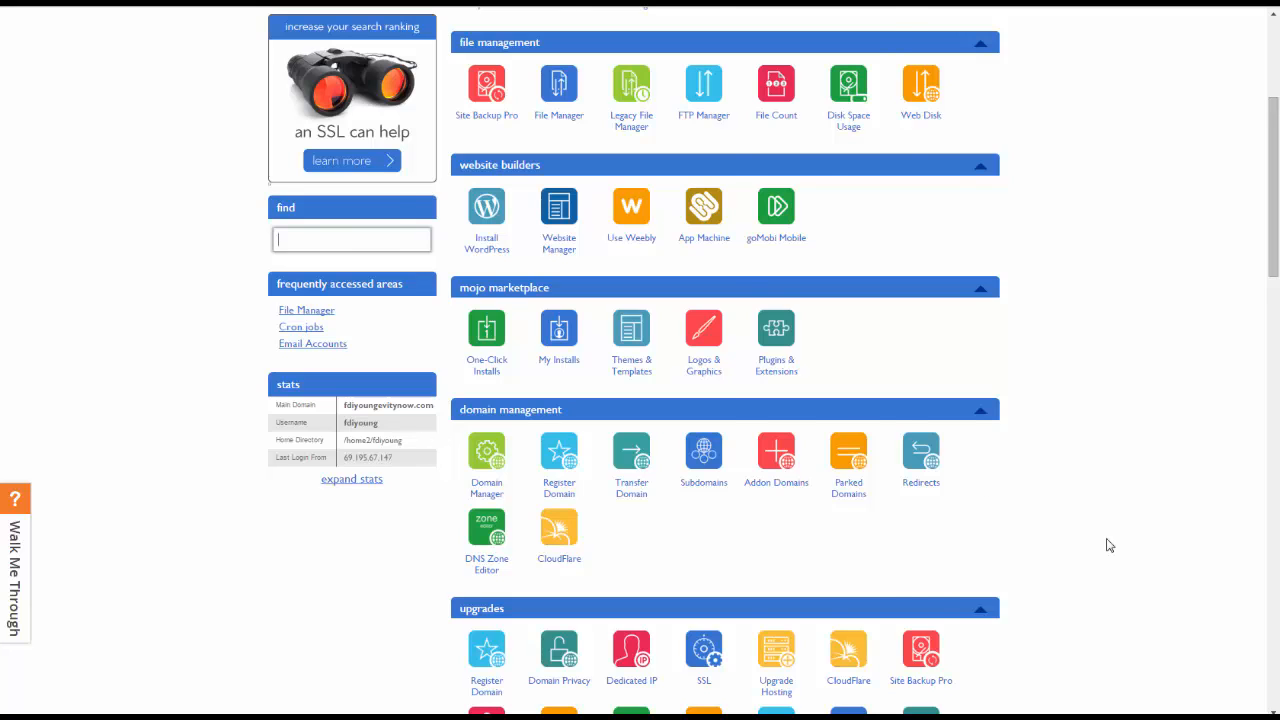
pyautogui.scroll(-1, 1108, 545)
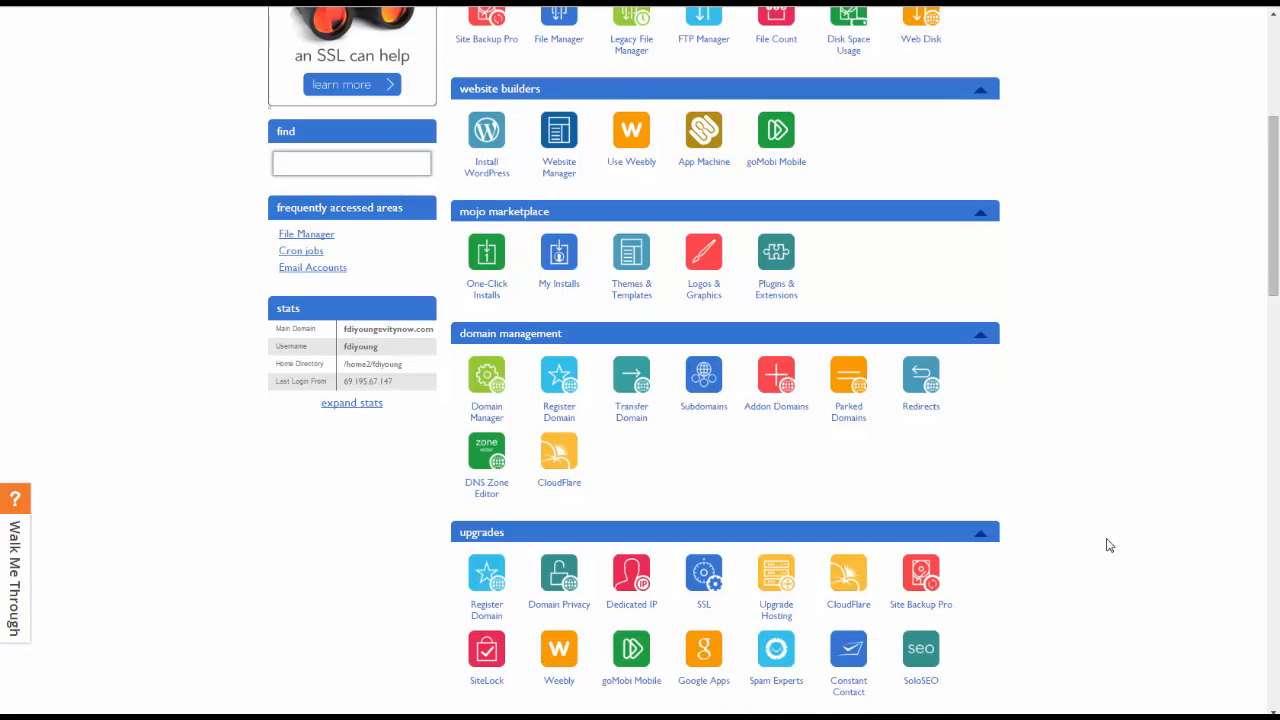
pyautogui.click(478, 465)
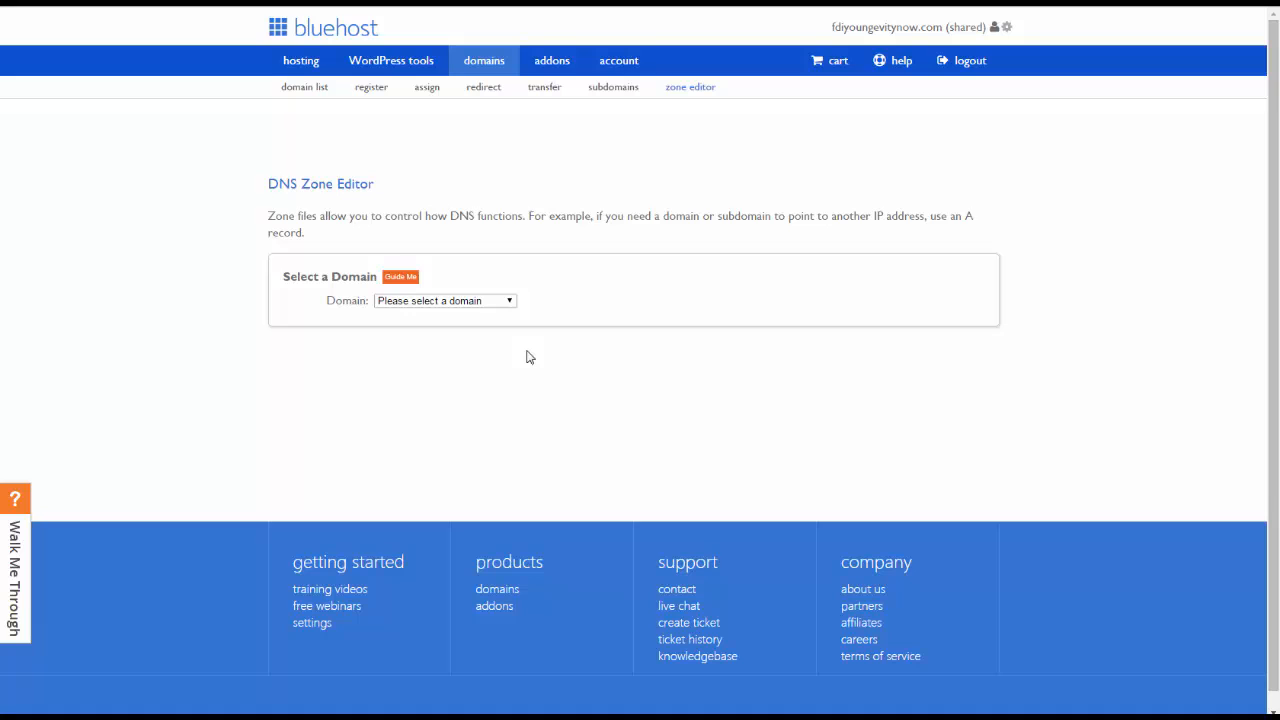
# Select muchneededtool.com in the DNS Zone Editor and review its A and CNAME records
pyautogui.click(512, 301)
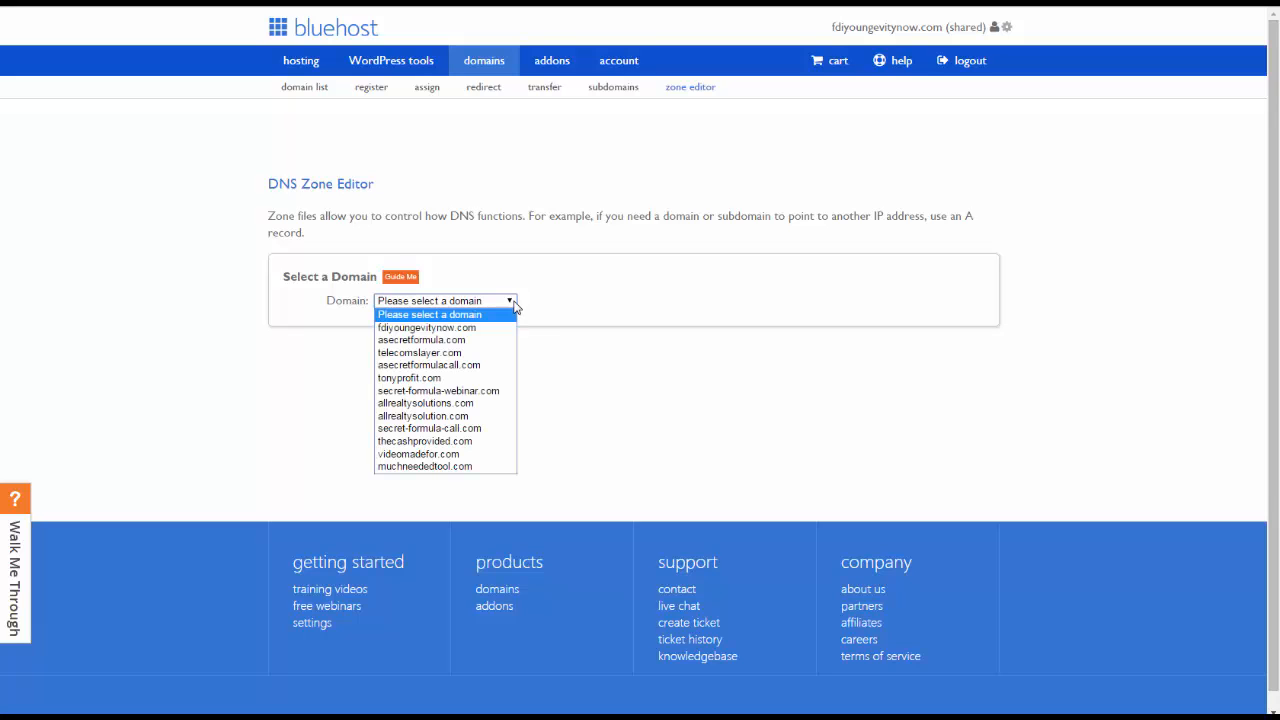
pyautogui.click(383, 467)
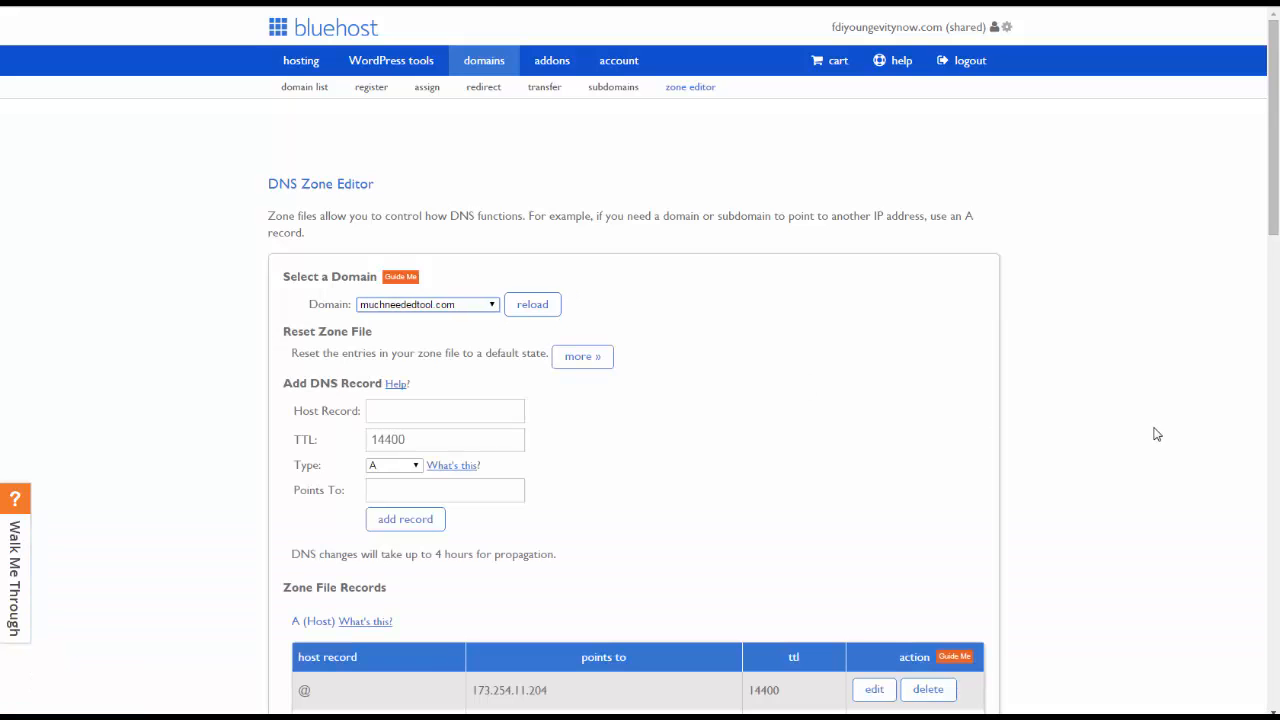
pyautogui.scroll(-1, 1157, 434)
pyautogui.scroll(-1, 1157, 434)
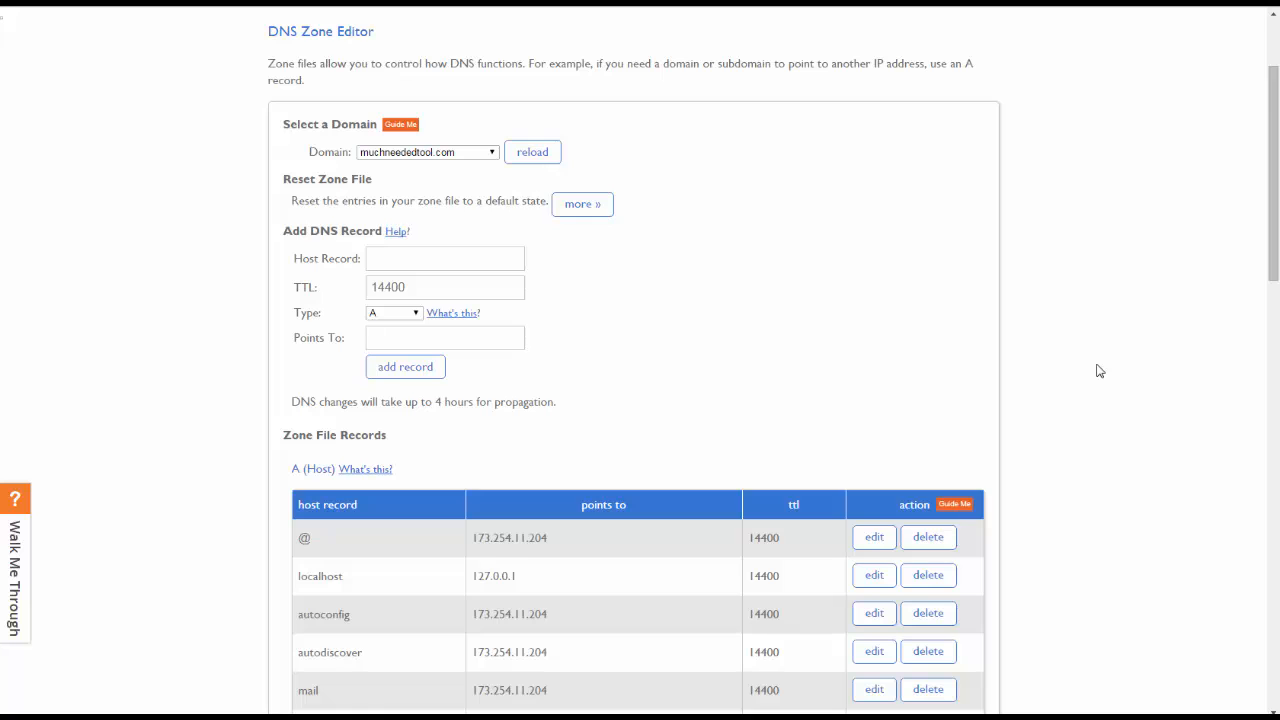
pyautogui.scroll(-3, 1099, 371)
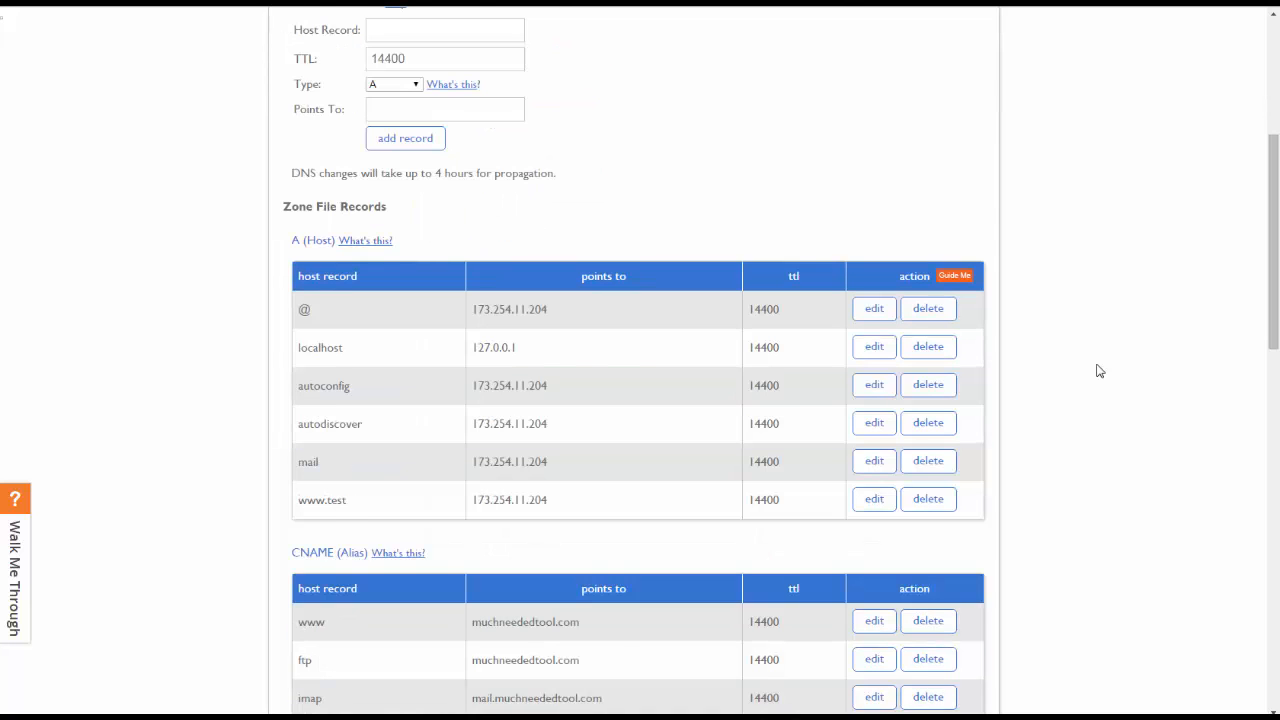
pyautogui.scroll(-2, 1099, 371)
pyautogui.scroll(4, 1099, 371)
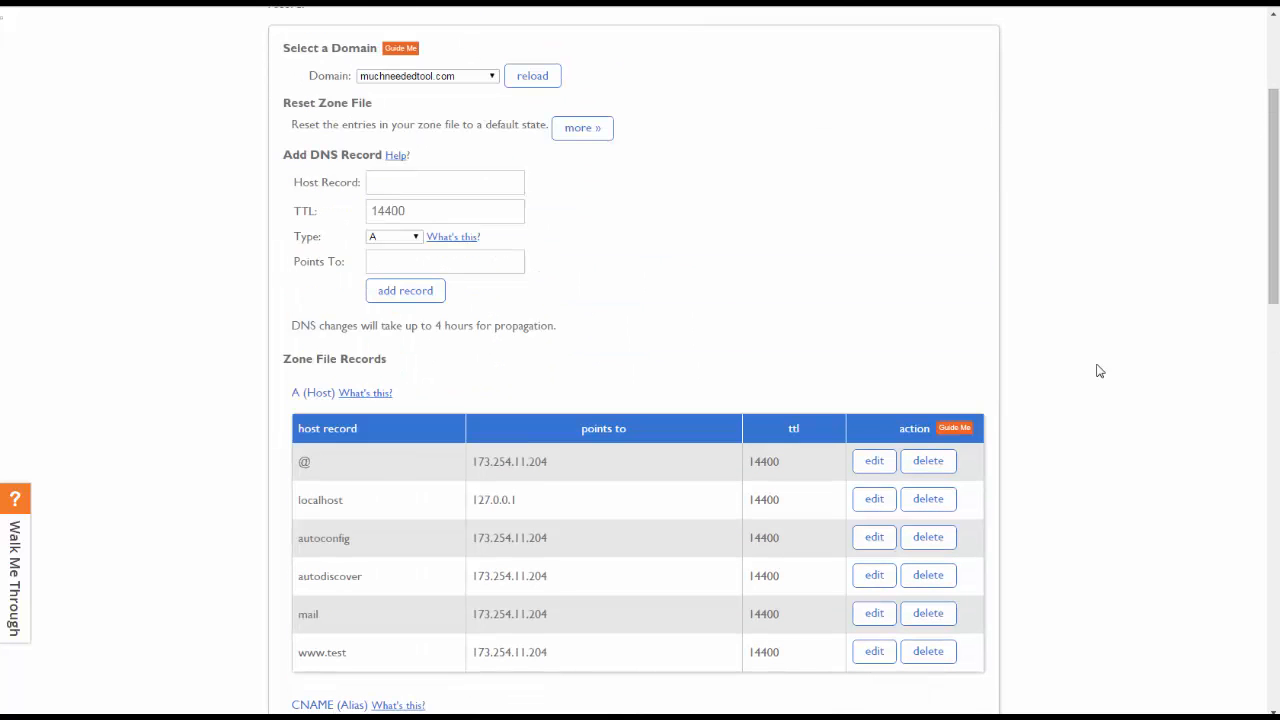
# Start a new DNS record for muchneededtool.com with host record create and type CNAME
pyautogui.click(434, 180)
pyautogui.click(434, 182)
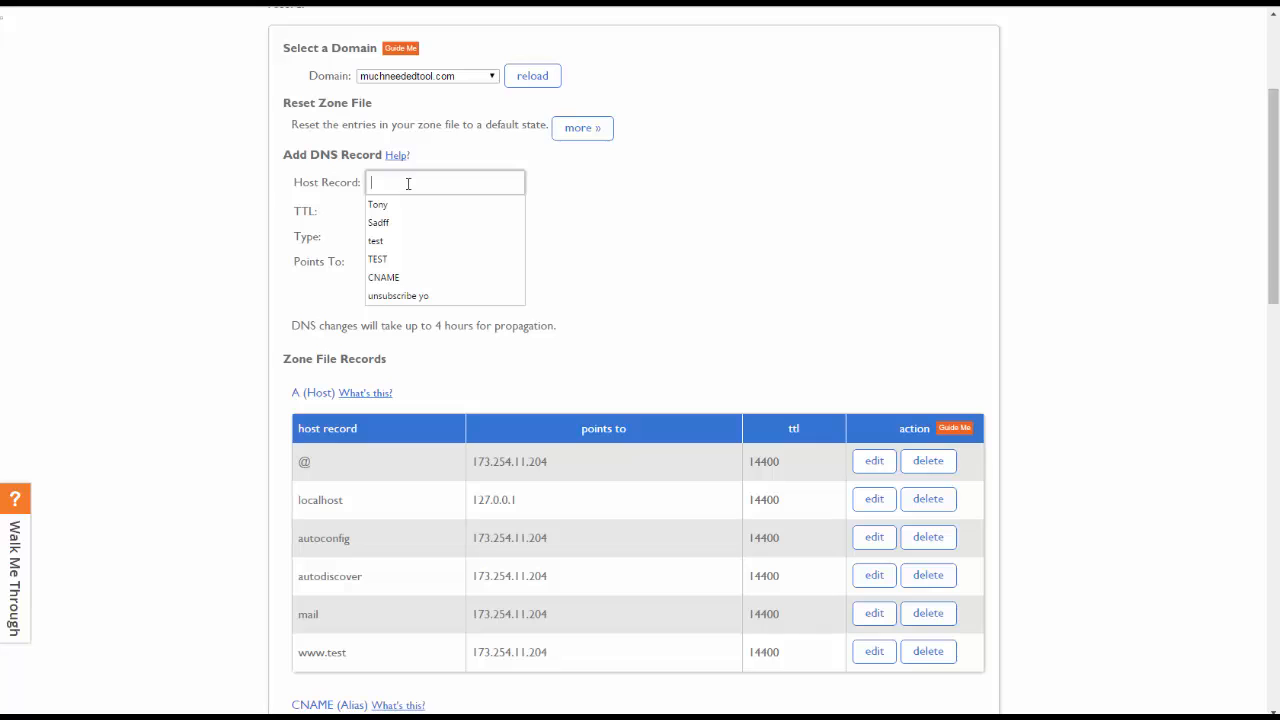
pyautogui.click(689, 209)
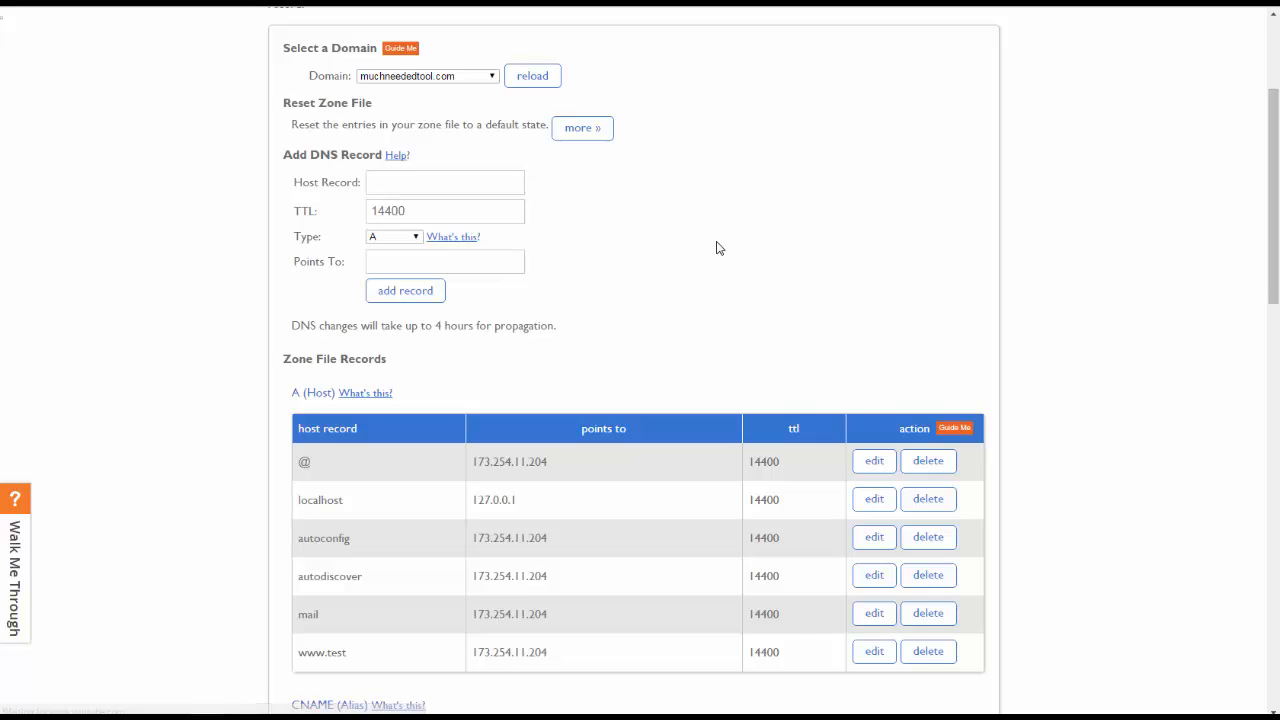
pyautogui.click(483, 181)
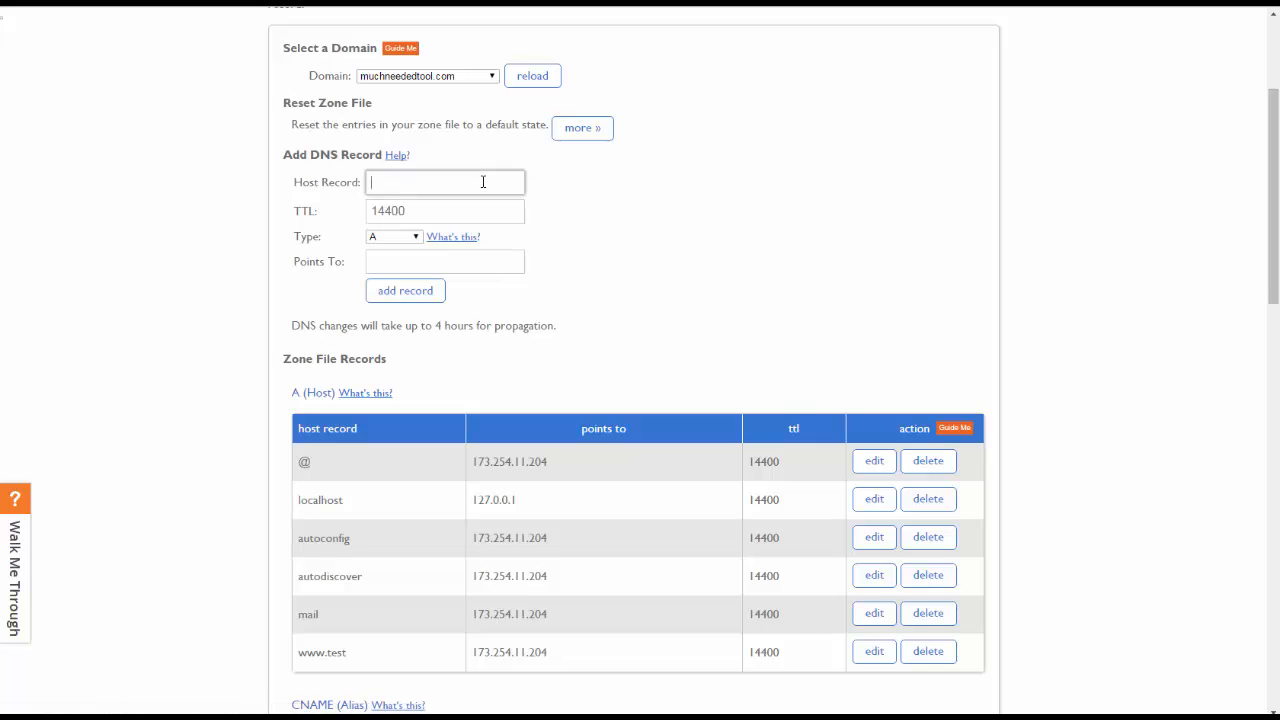
pyautogui.write('create')
pyautogui.click(415, 236)
pyautogui.click(405, 263)
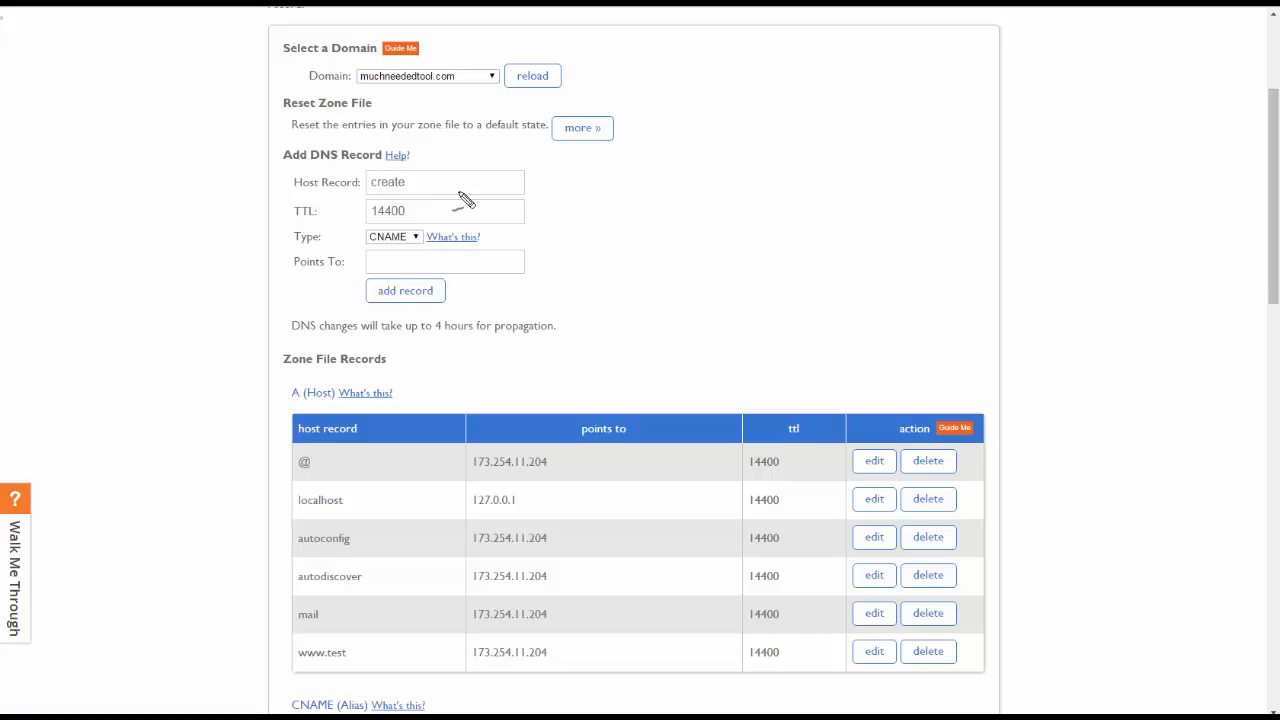
pyautogui.moveTo(584, 167)
pyautogui.mouseDown()
pyautogui.moveTo(569, 191)
pyautogui.moveTo(622, 186)
pyautogui.moveTo(517, 181)
pyautogui.mouseUp()
pyautogui.moveTo(518, 181)
pyautogui.mouseDown()
pyautogui.moveTo(528, 189)
pyautogui.moveTo(535, 169)
pyautogui.mouseUp()
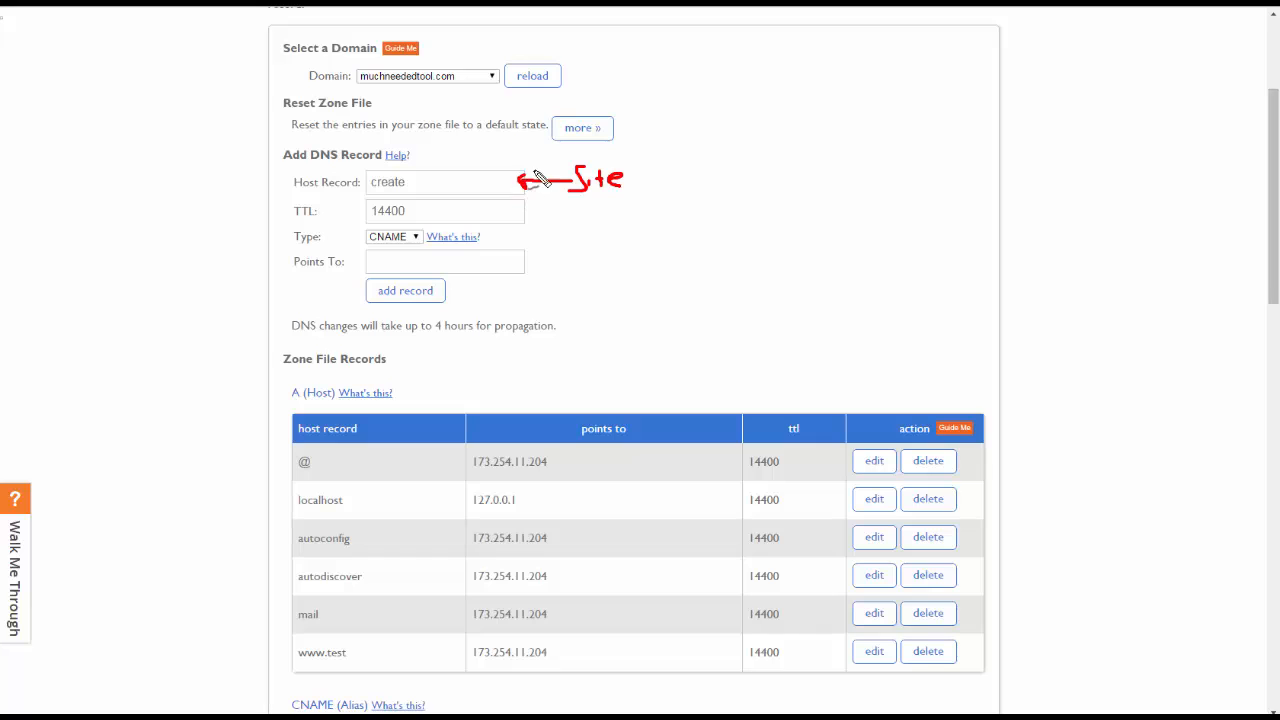
pyautogui.click(626, 185)
pyautogui.moveTo(590, 177); pyautogui.dragTo(878, 158)
pyautogui.click(593, 169)
pyautogui.click(789, 164)
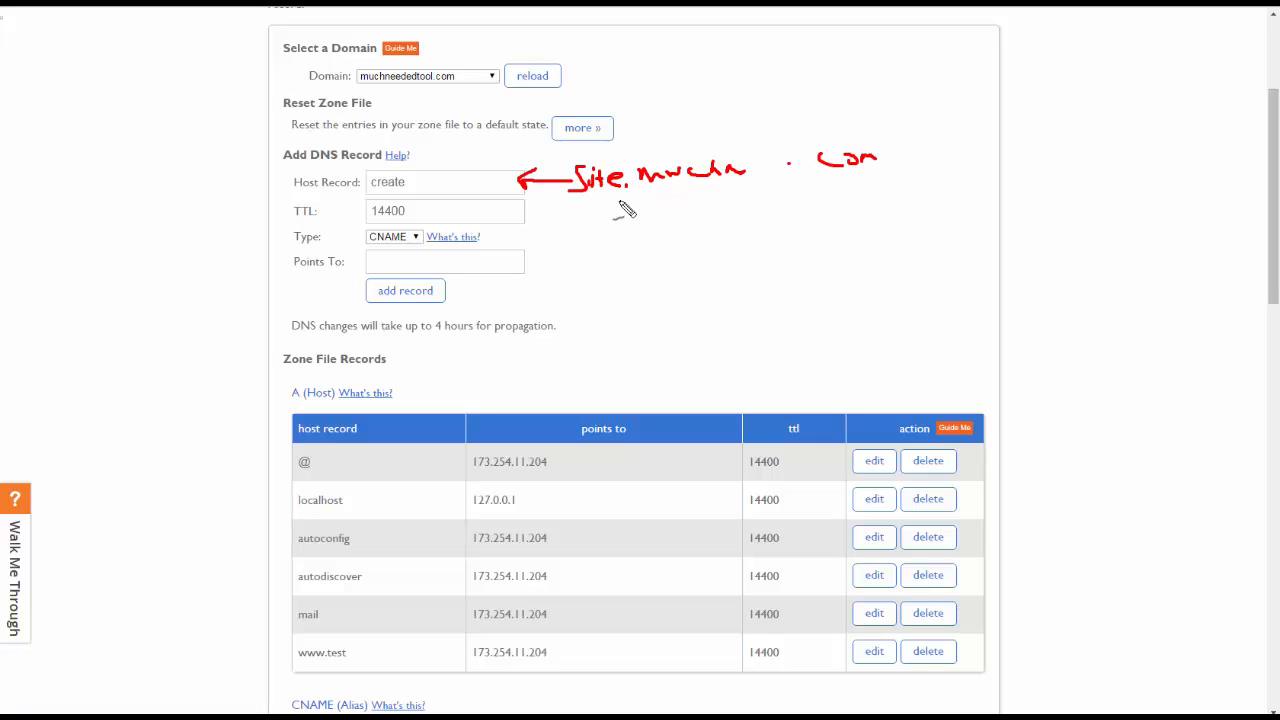
pyautogui.moveTo(598, 205)
pyautogui.mouseDown()
pyautogui.moveTo(648, 190)
pyautogui.moveTo(586, 212)
pyautogui.mouseUp()
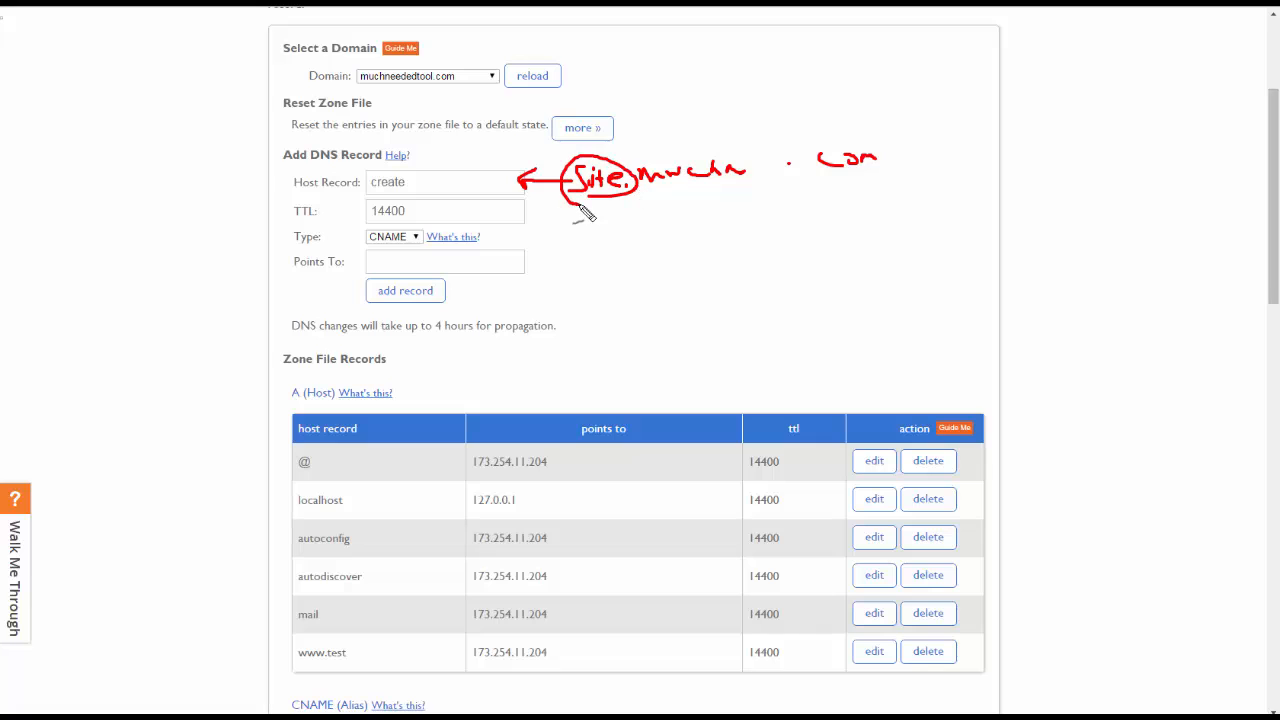
pyautogui.moveTo(470, 183)
pyautogui.mouseDown()
pyautogui.moveTo(422, 184)
pyautogui.moveTo(438, 190)
pyautogui.mouseUp()
pyautogui.press('Escape')
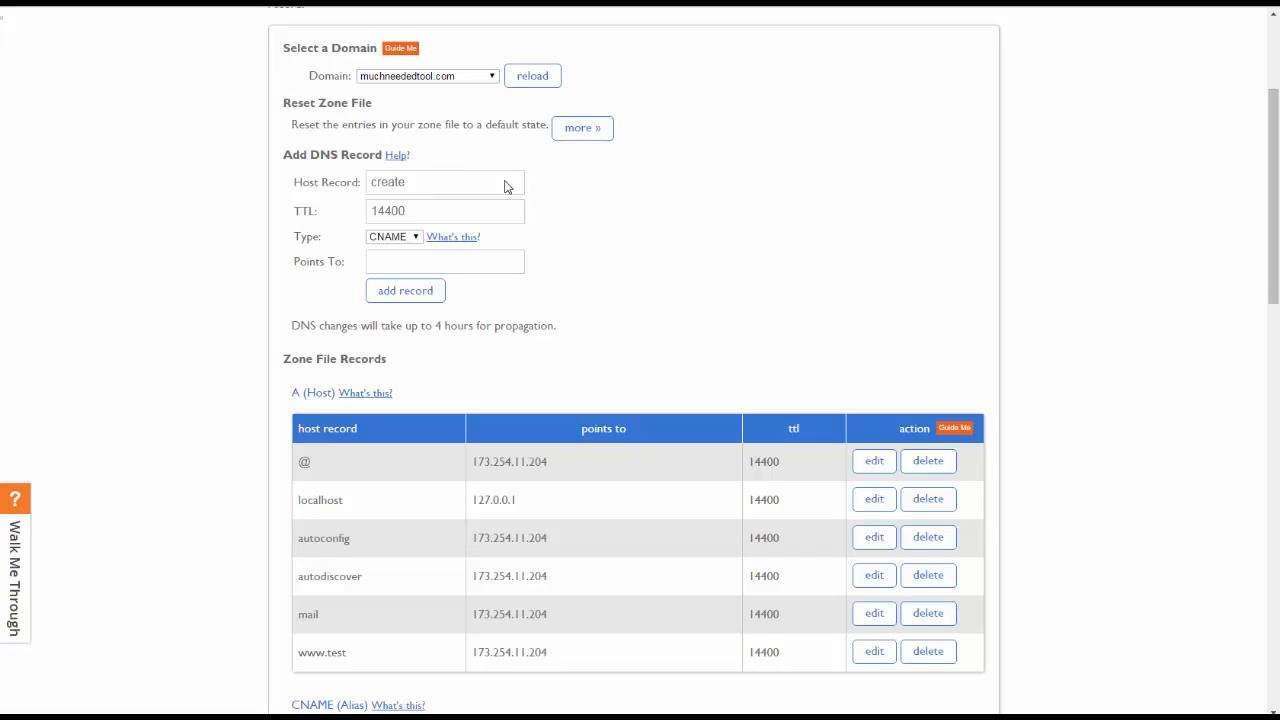
# Point the create CNAME record to 10minutefunnels.com, copied from SiteSuite's connection instructions, and add it to the zone file
pyautogui.click(415, 237)
pyautogui.click(395, 259)
pyautogui.click(384, 258)
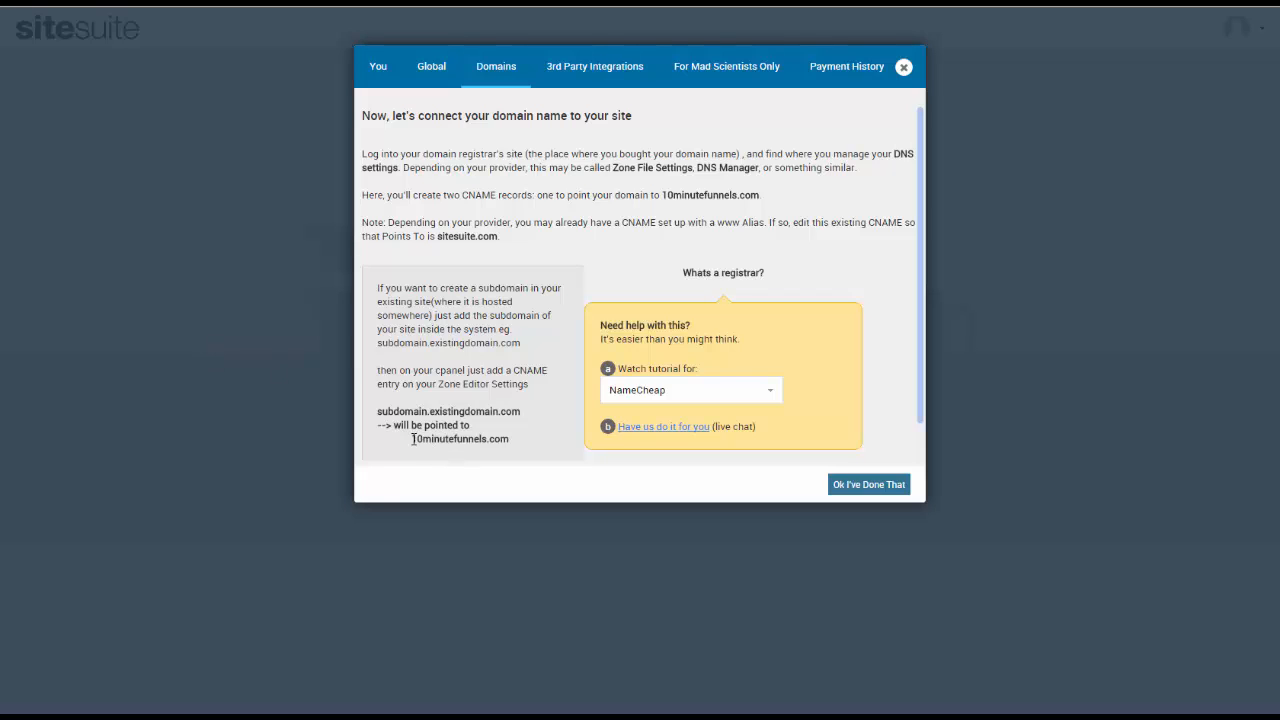
pyautogui.moveTo(413, 439); pyautogui.dragTo(509, 441)
pyautogui.hotkey('ctrl', 'c')
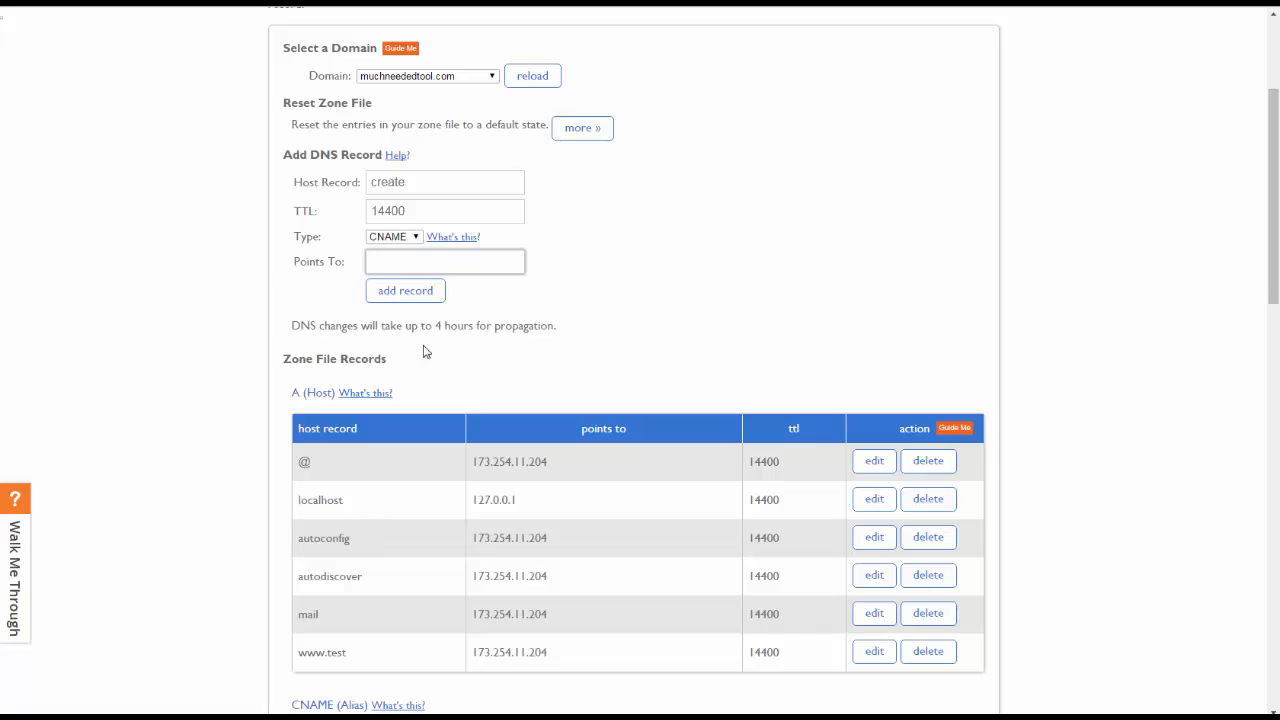
pyautogui.click(407, 250)
pyautogui.hotkey('ctrl', 'v')
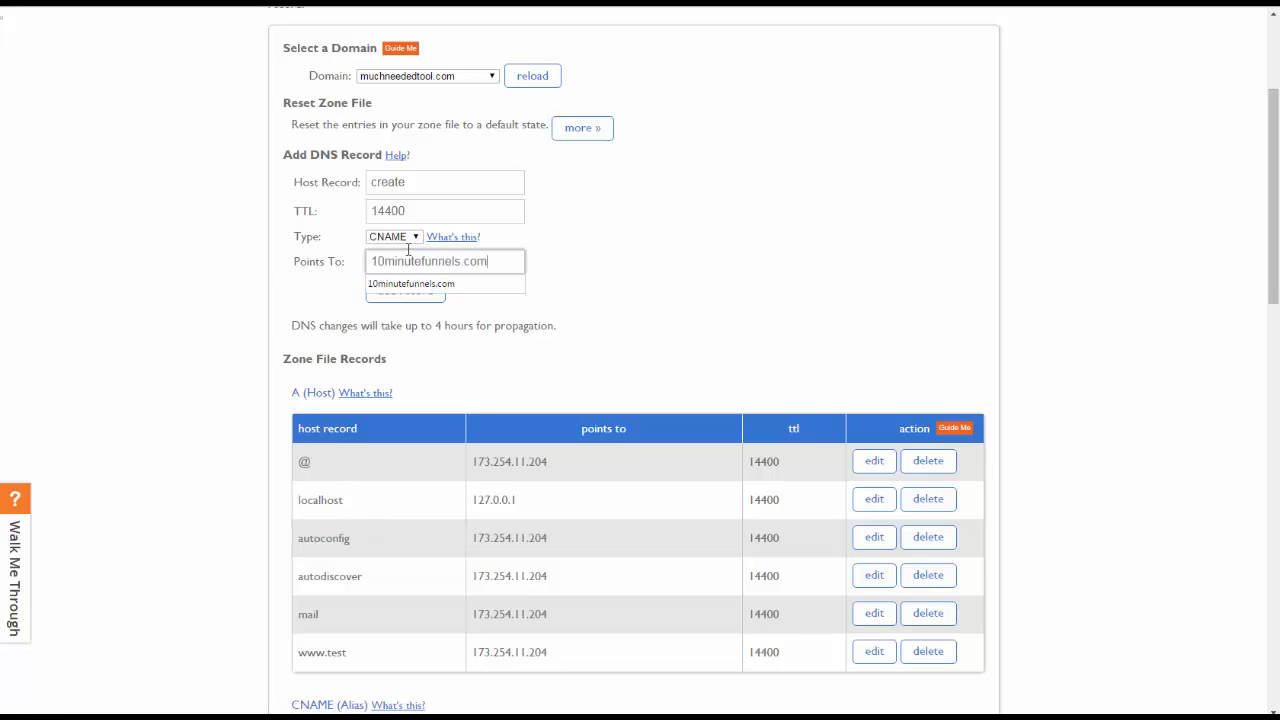
pyautogui.click(621, 263)
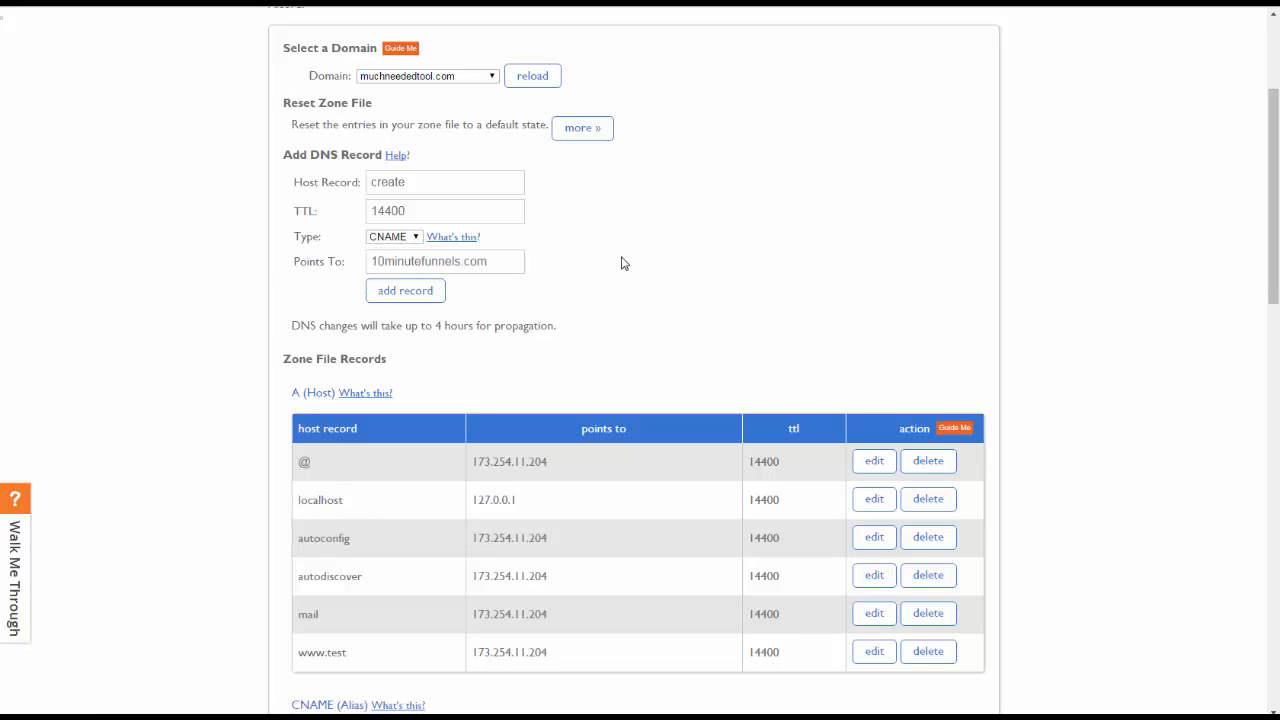
pyautogui.click(397, 290)
pyautogui.scroll(-7, 859, 464)
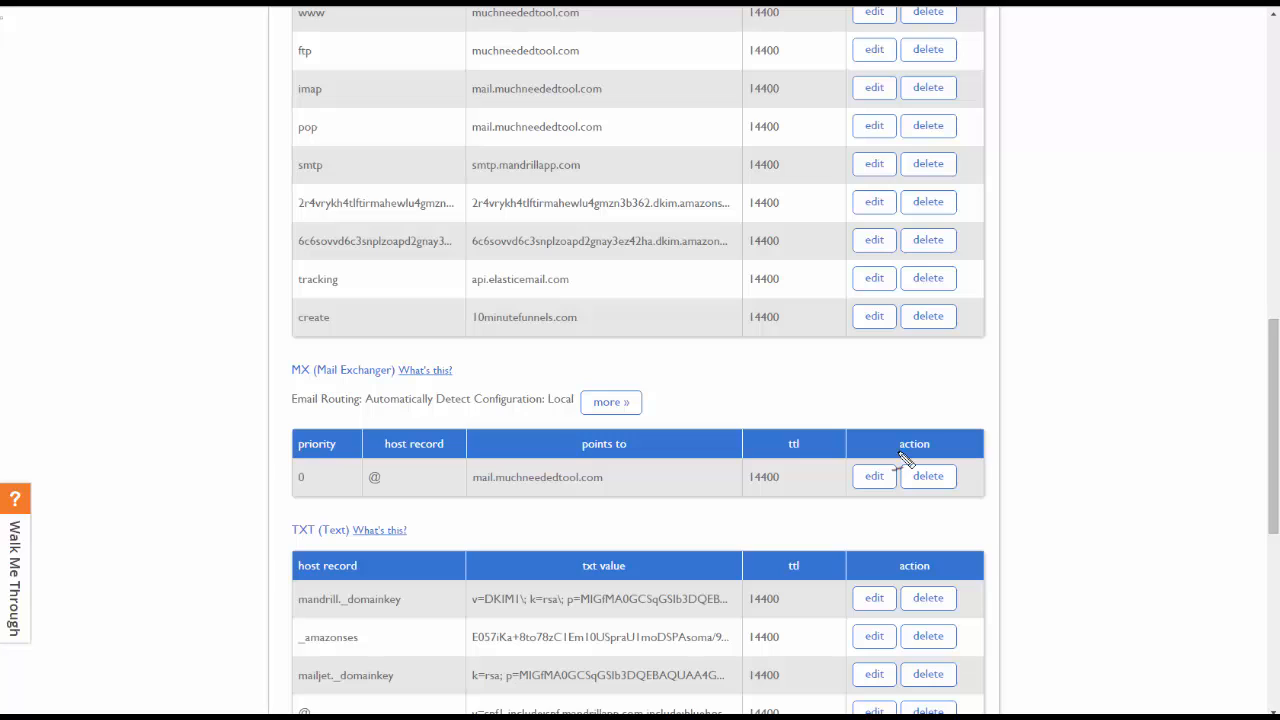
pyautogui.moveTo(362, 311)
pyautogui.mouseDown()
pyautogui.moveTo(308, 304)
pyautogui.moveTo(300, 345)
pyautogui.moveTo(362, 323)
pyautogui.mouseUp()
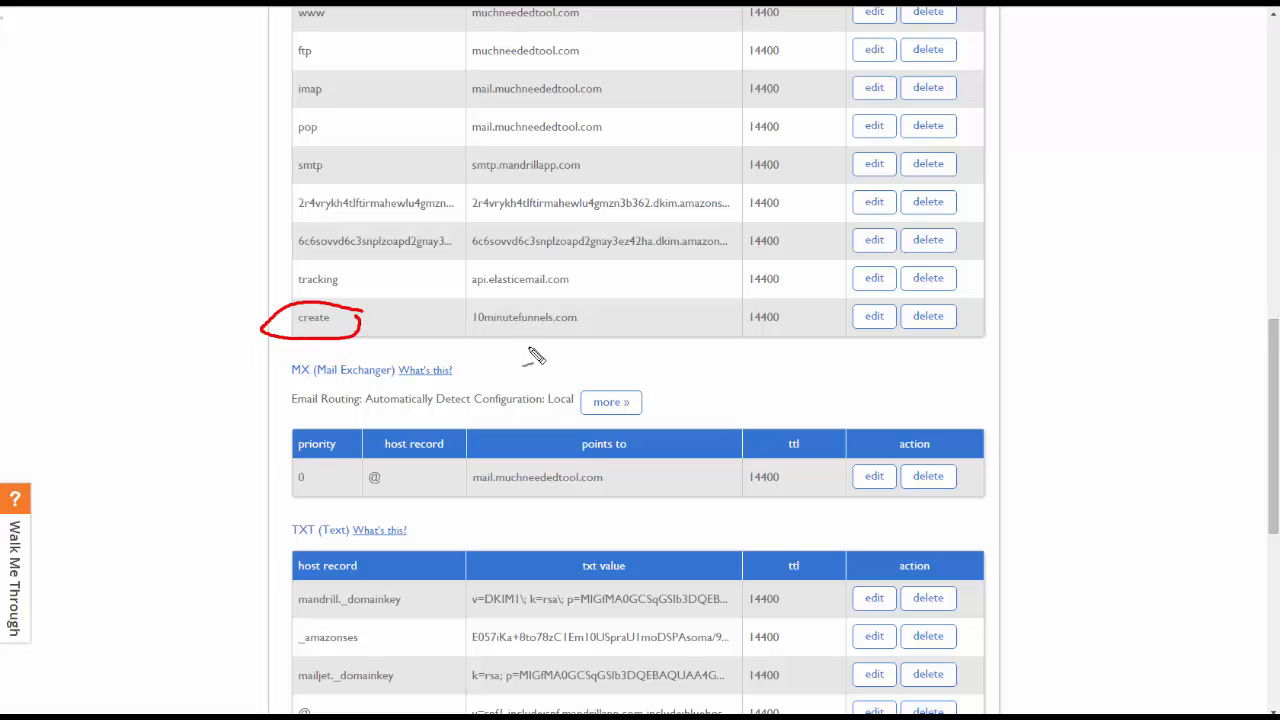
pyautogui.moveTo(462, 335)
pyautogui.mouseDown()
pyautogui.moveTo(608, 329)
pyautogui.moveTo(443, 329)
pyautogui.moveTo(452, 342)
pyautogui.mouseUp()
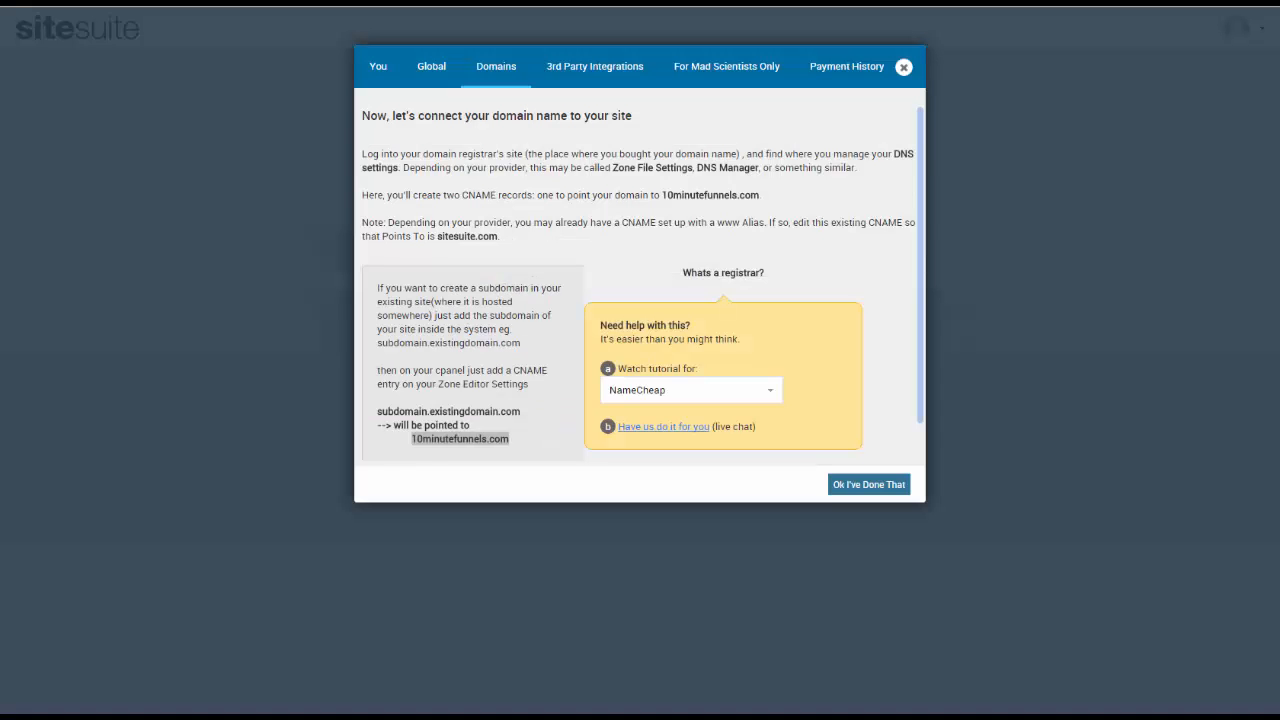
# Switch to SiteSuite, add create.muchneededtool.com to the account's domains, and confirm that its DNS setup is done
pyautogui.click(903, 67)
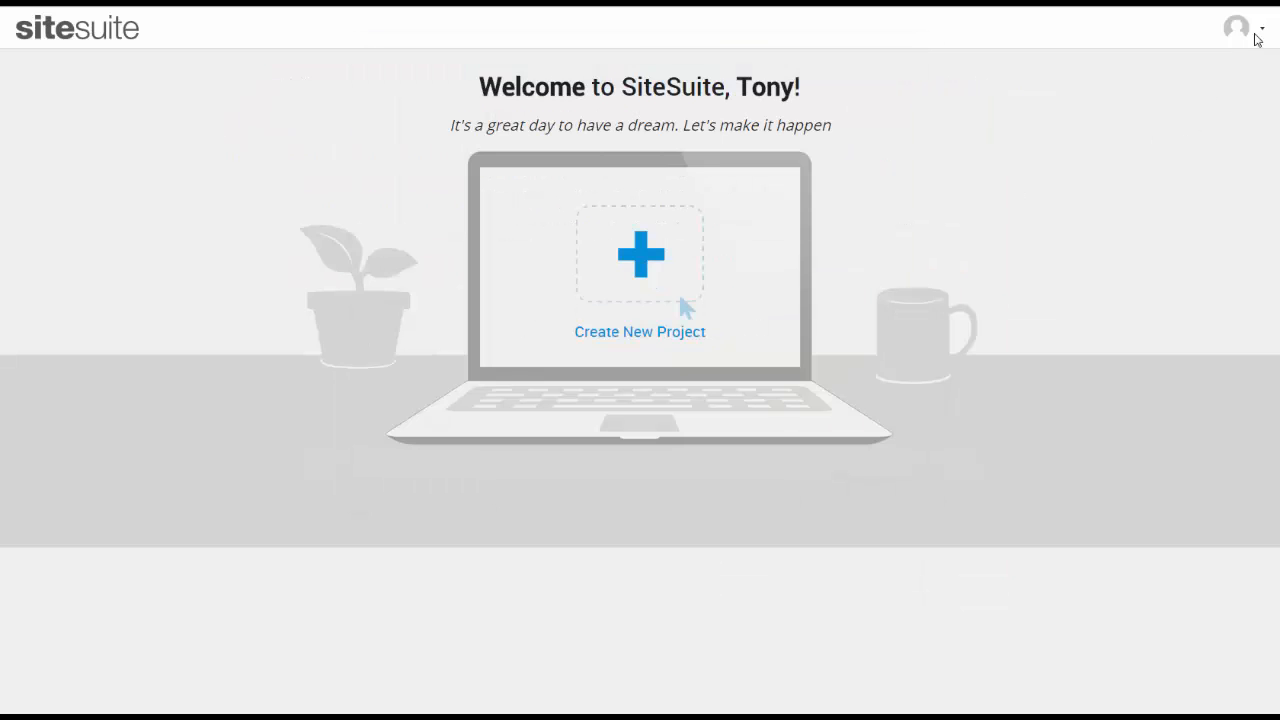
pyautogui.click(1264, 33)
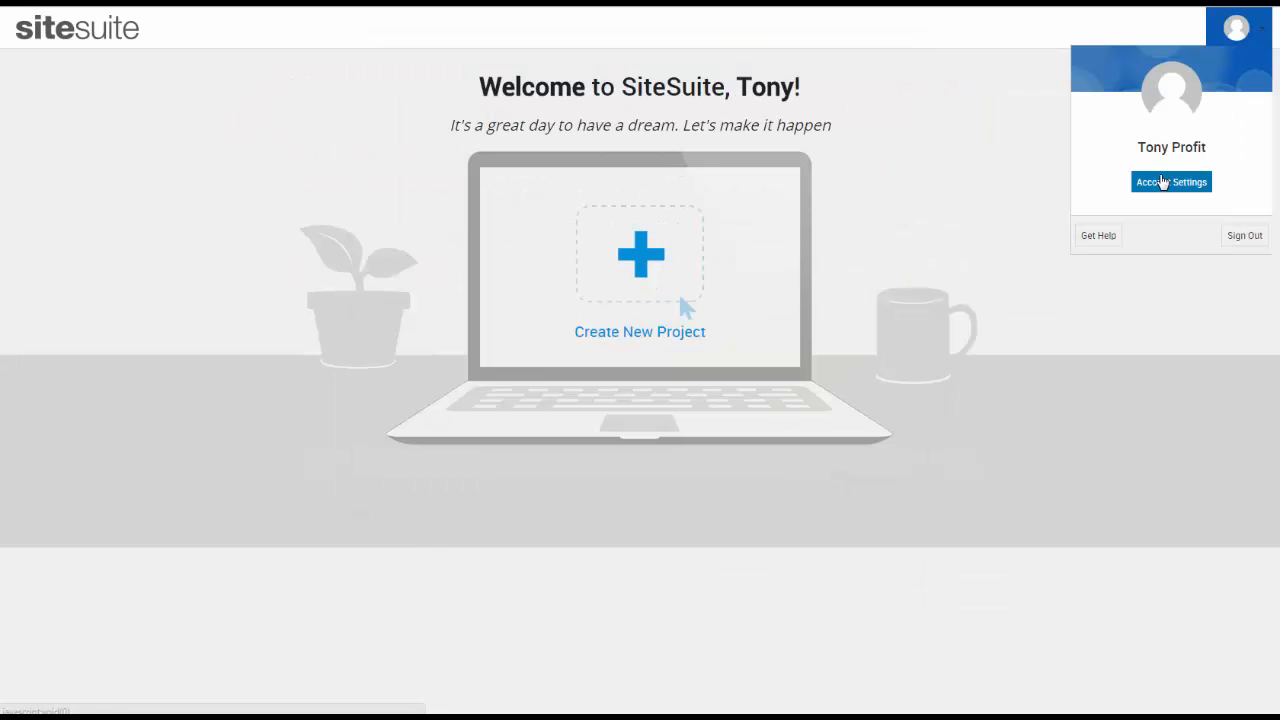
pyautogui.click(1165, 184)
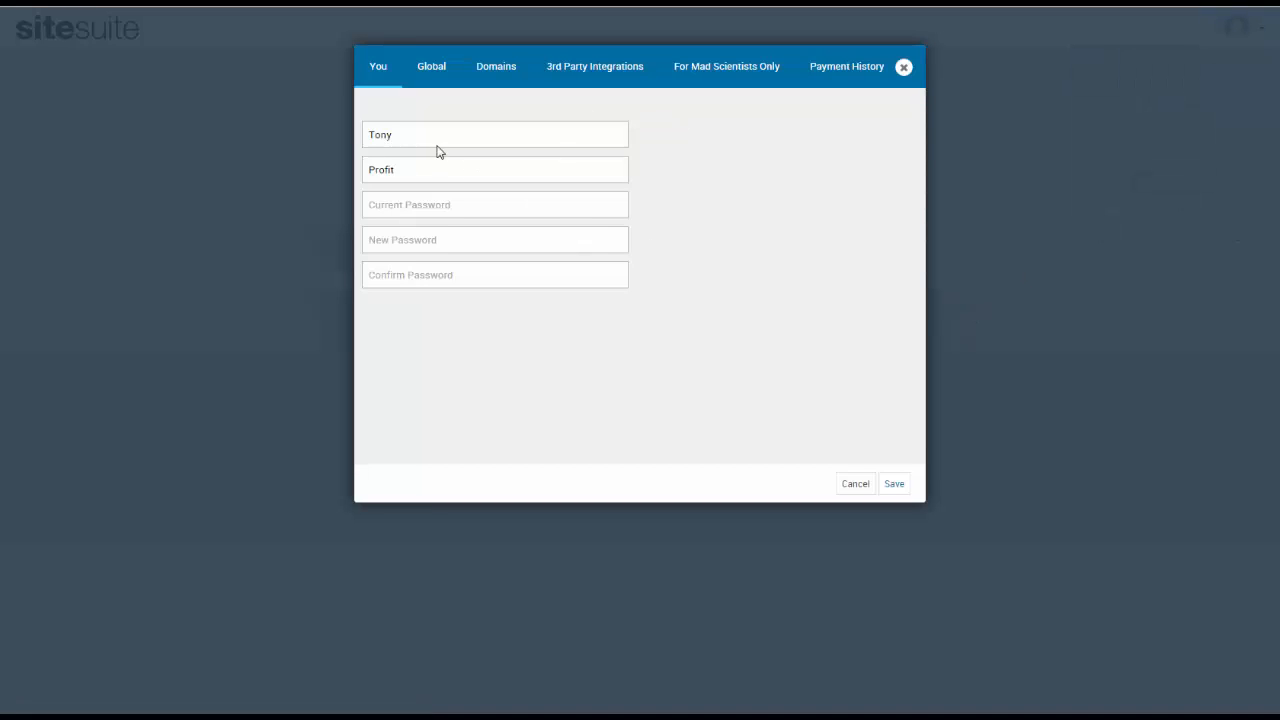
pyautogui.click(500, 72)
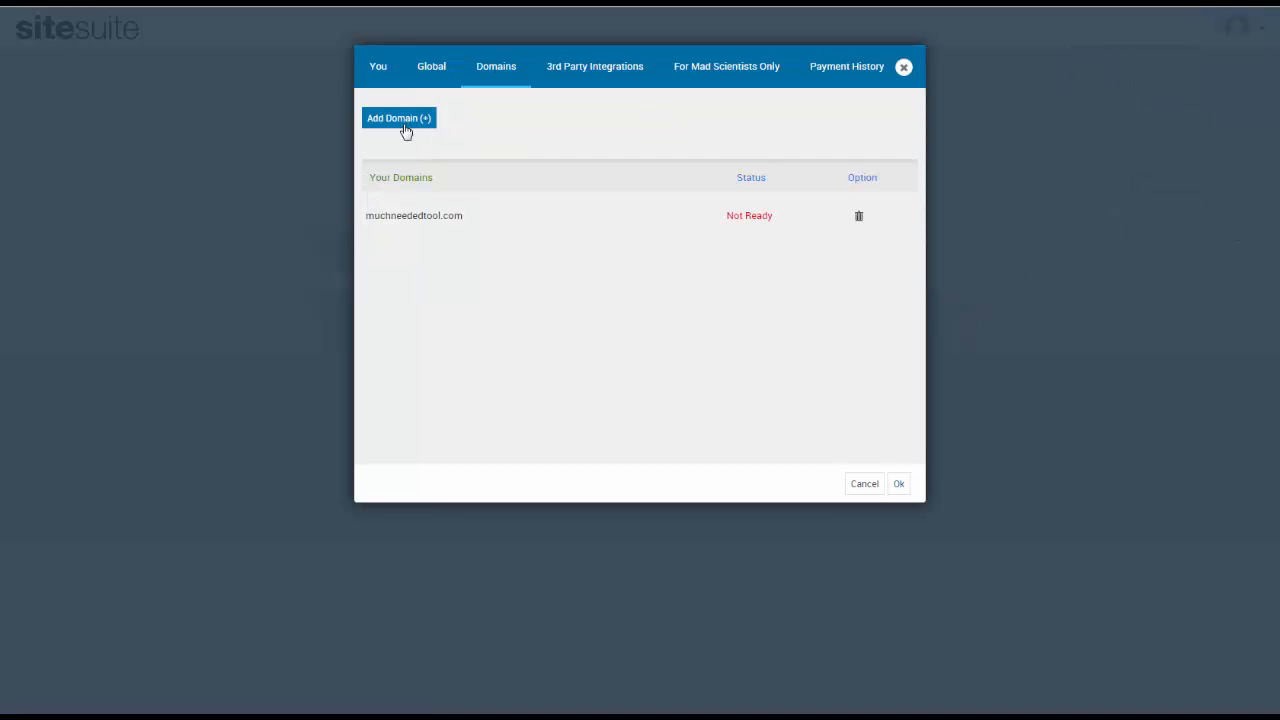
pyautogui.click(405, 131)
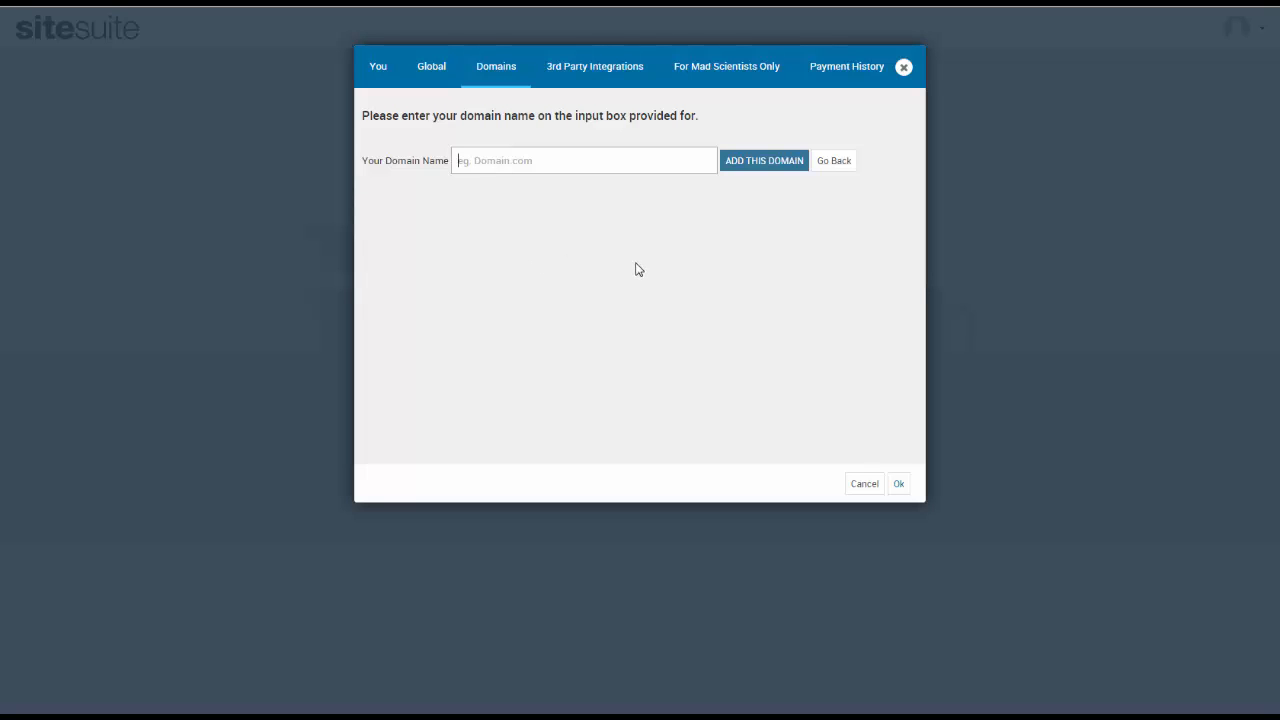
pyautogui.write('create.muchn')
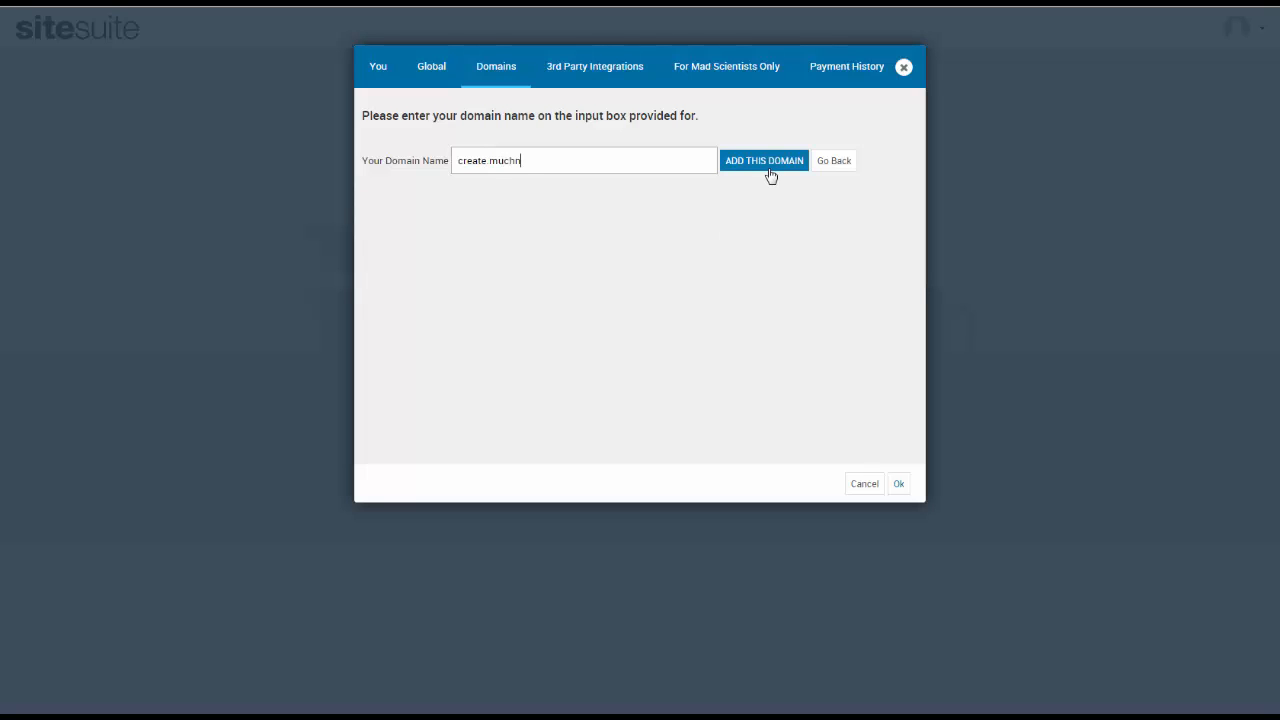
pyautogui.write('ol.com')
pyautogui.click(771, 170)
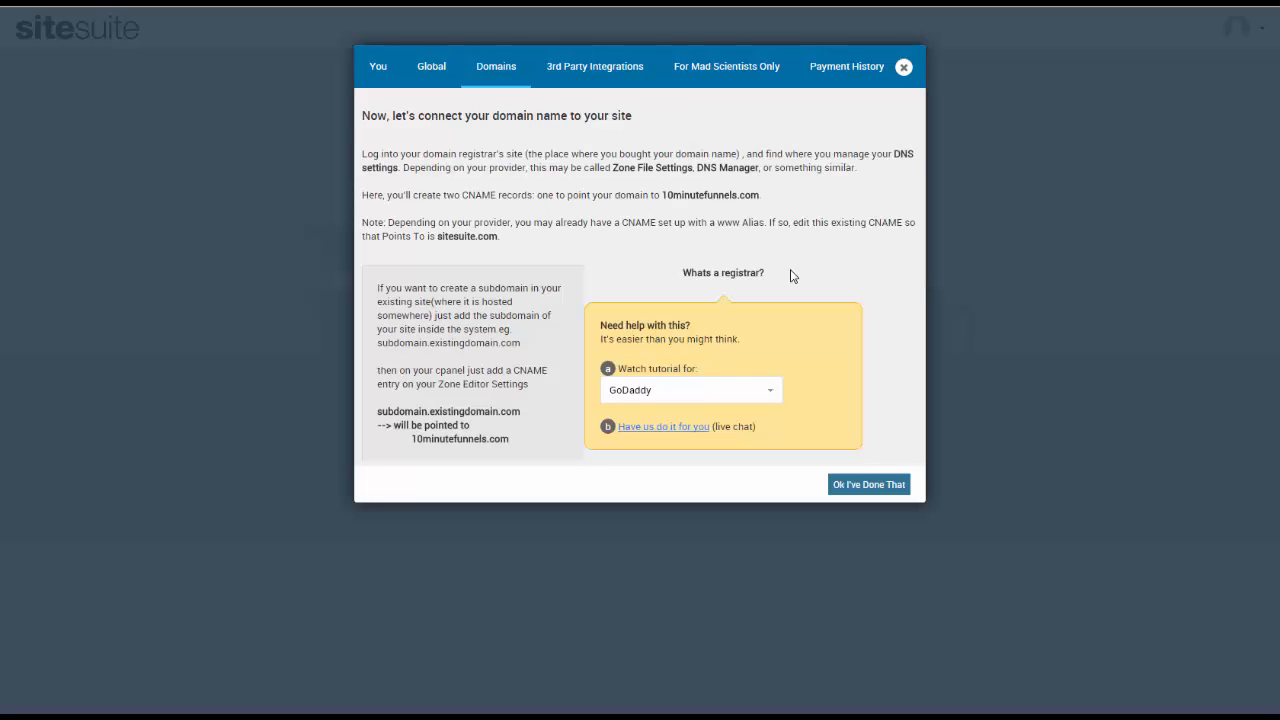
pyautogui.click(845, 490)
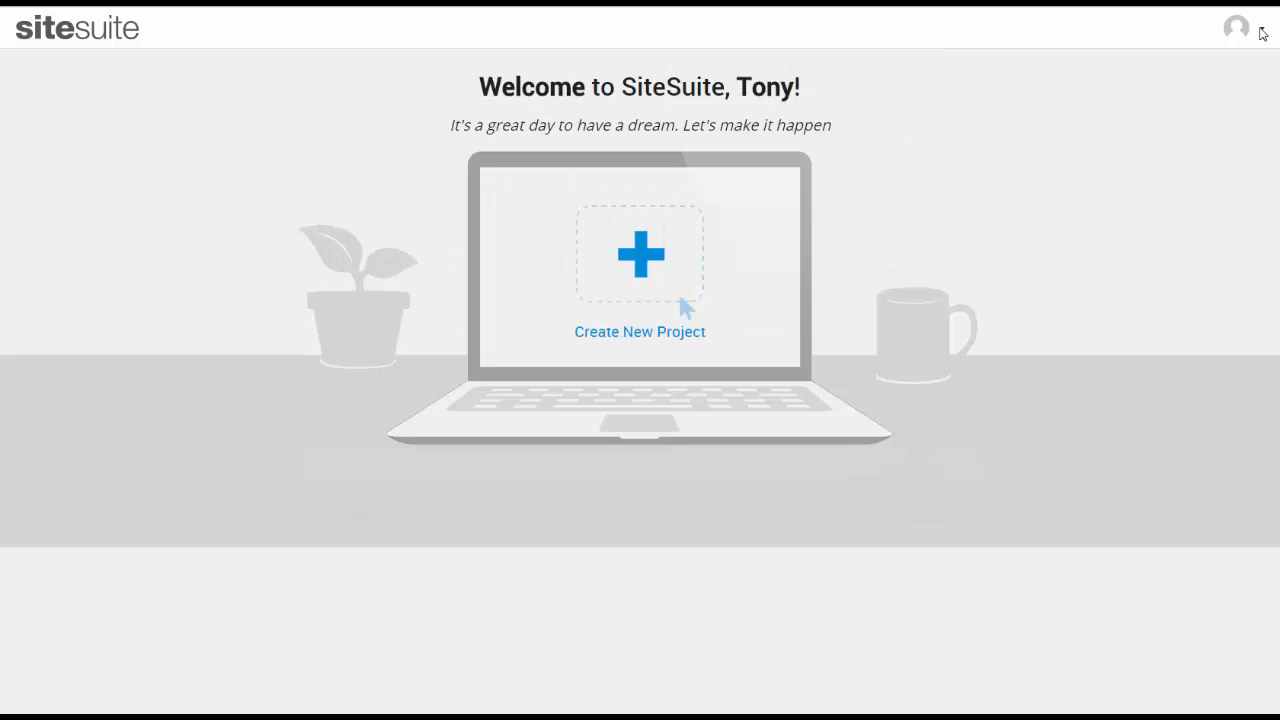
# Check the connection status of both domains in the account settings, and close the settings
pyautogui.click(1259, 32)
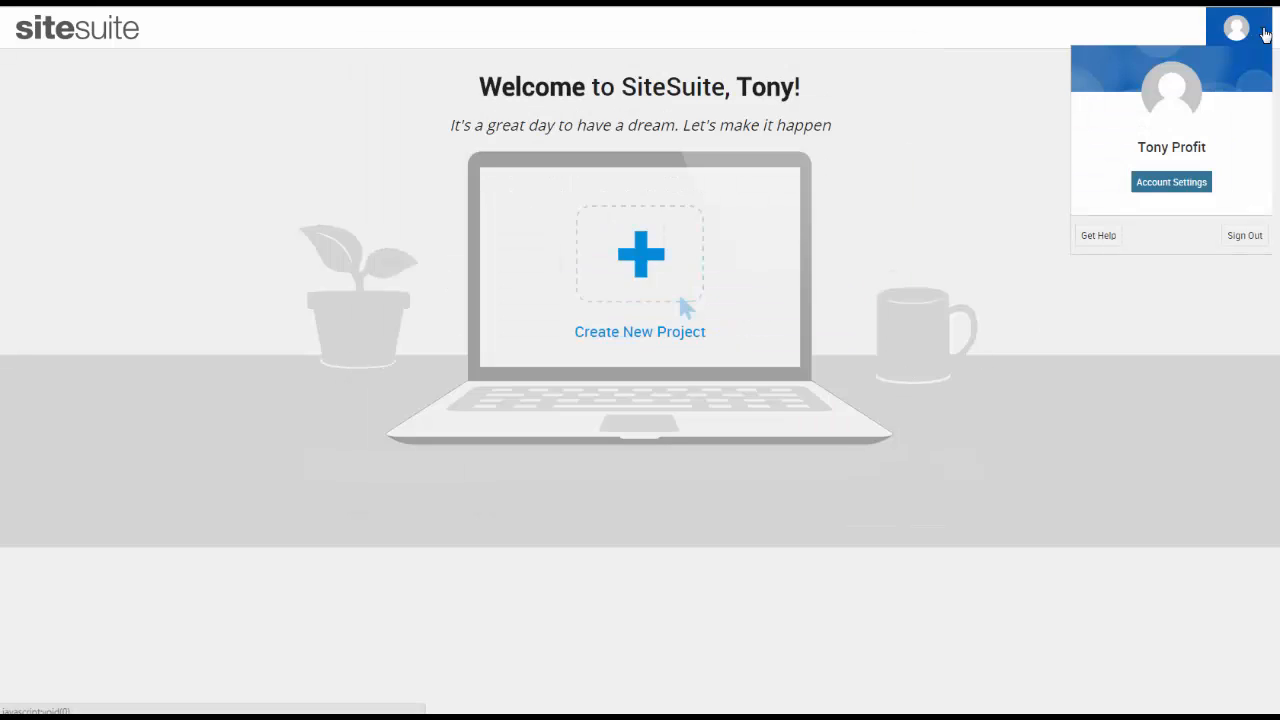
pyautogui.click(1167, 184)
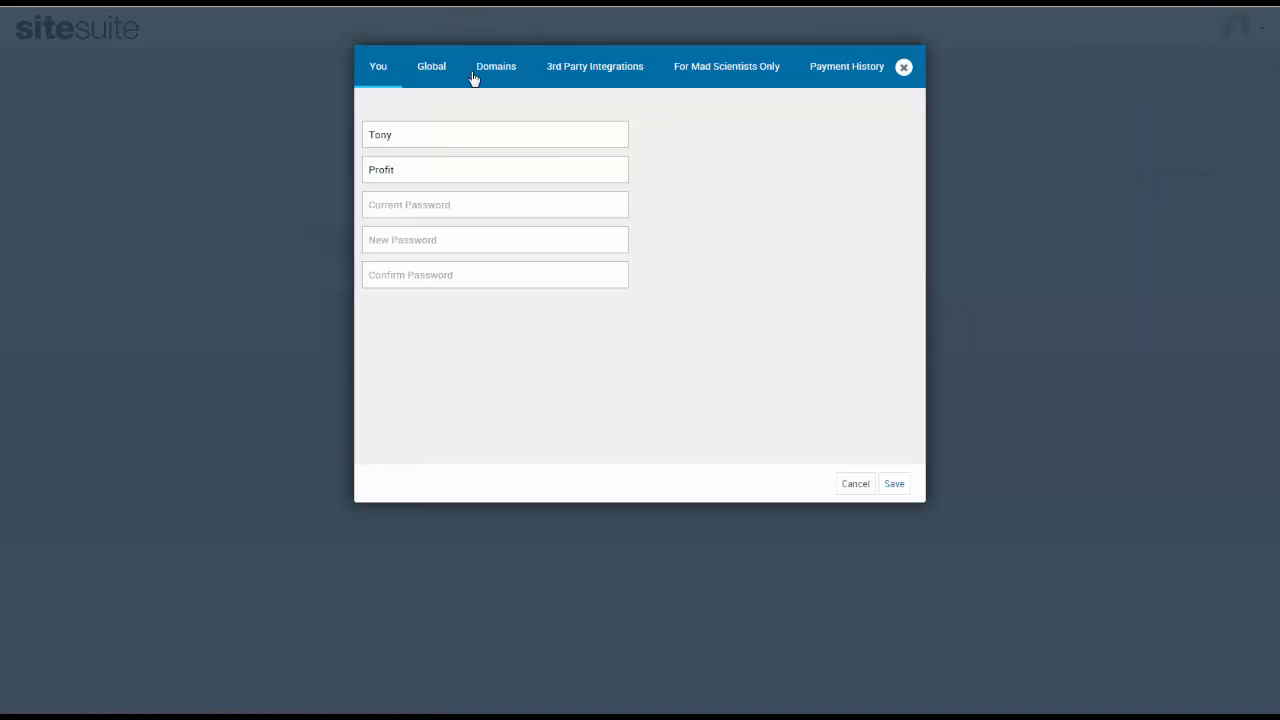
pyautogui.click(474, 72)
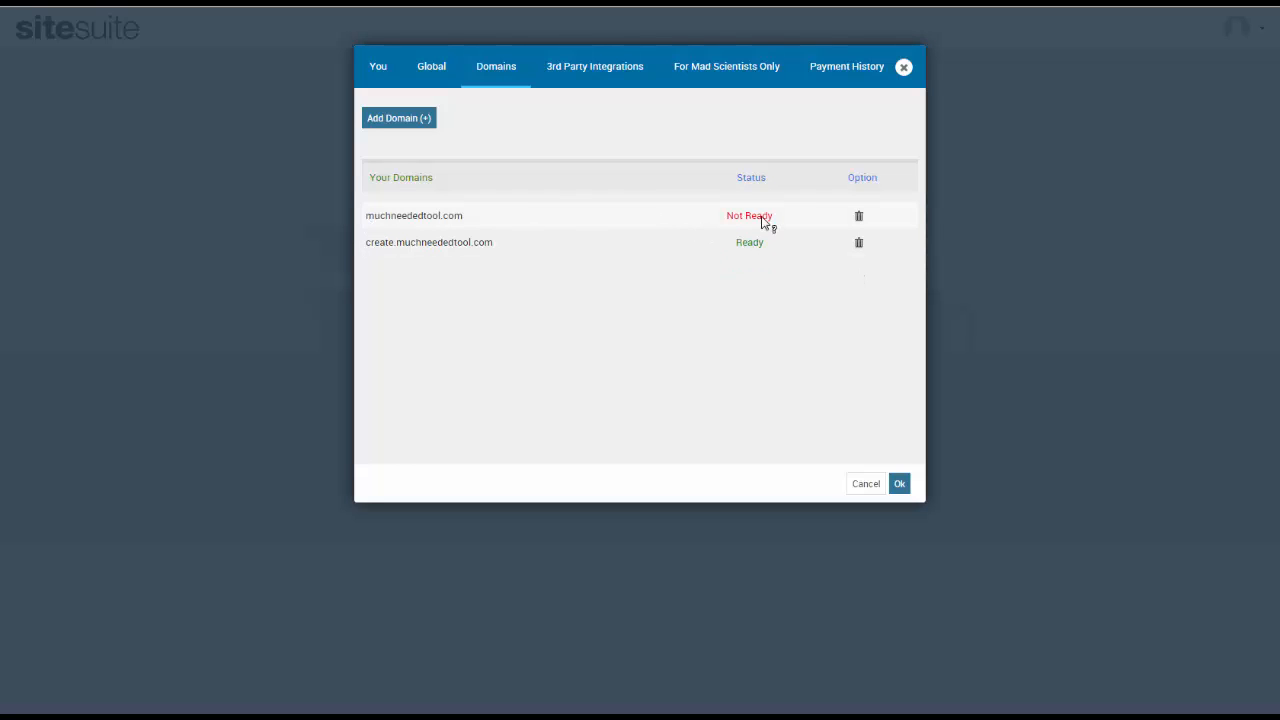
pyautogui.moveTo(771, 222)
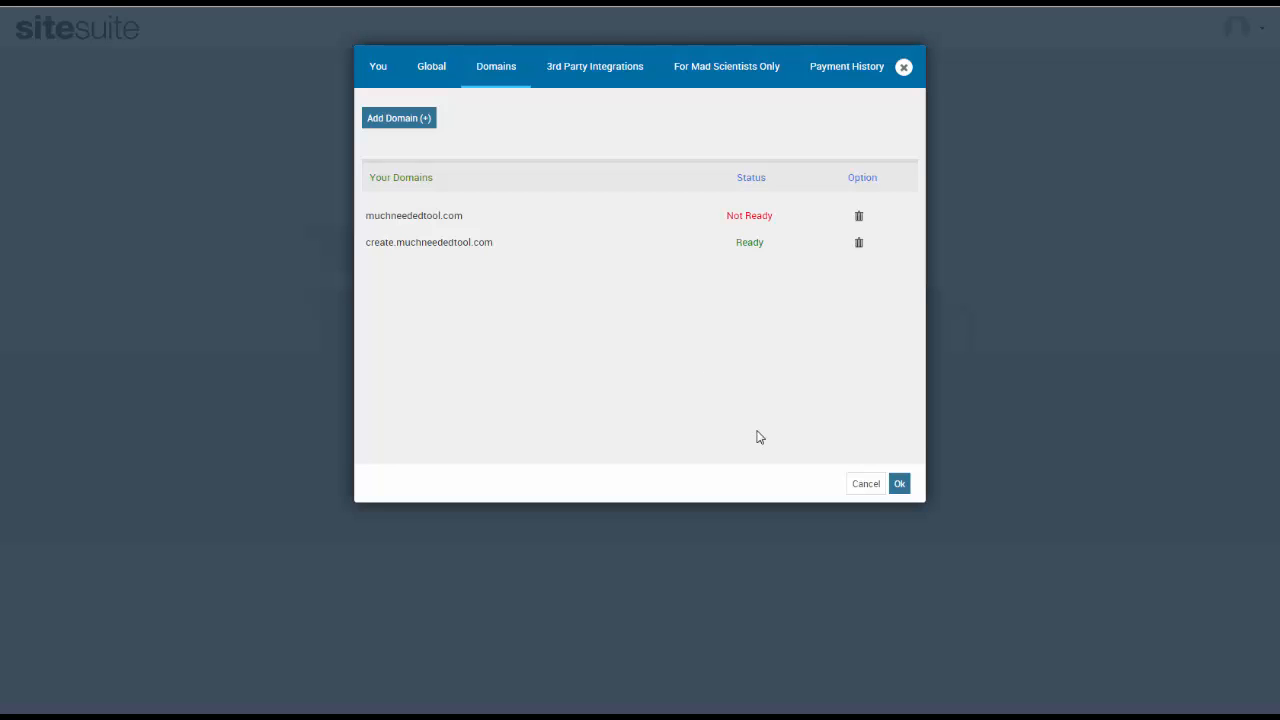
pyautogui.click(900, 485)
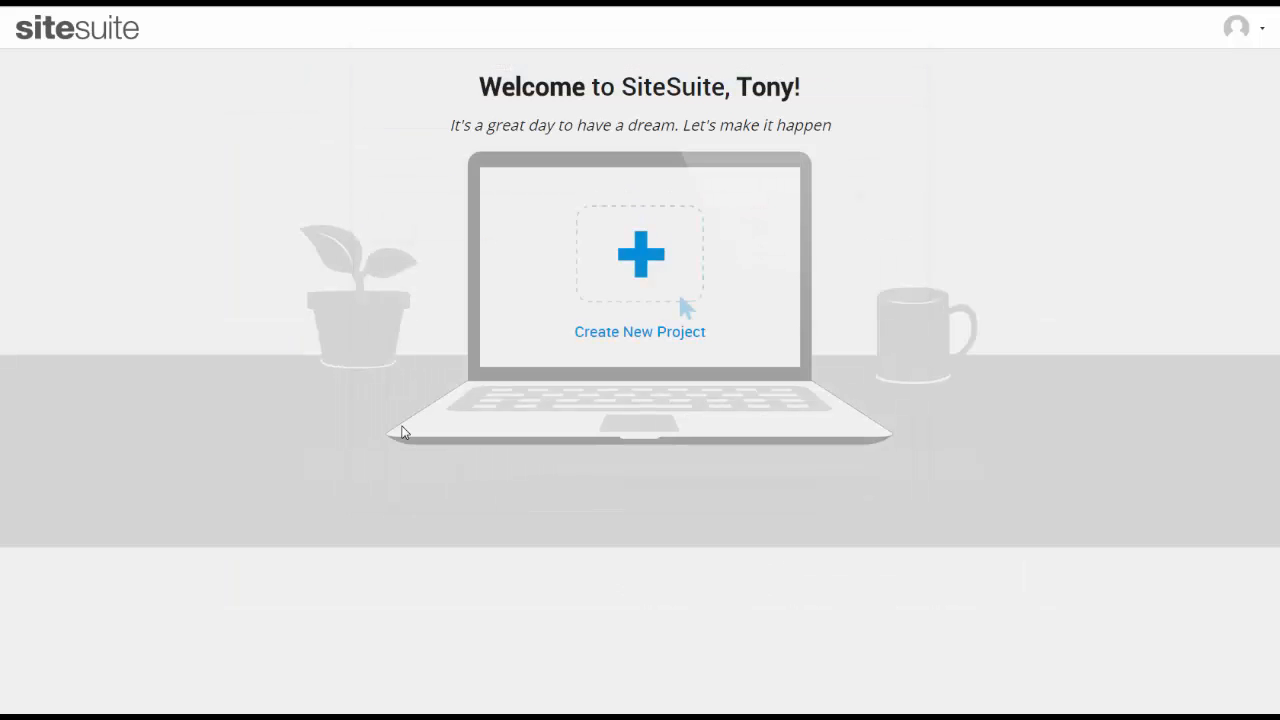
# Create a new project from the Basic Squeeze Page Funnel template and end the funnel builder's introductory tour
pyautogui.click(640, 268)
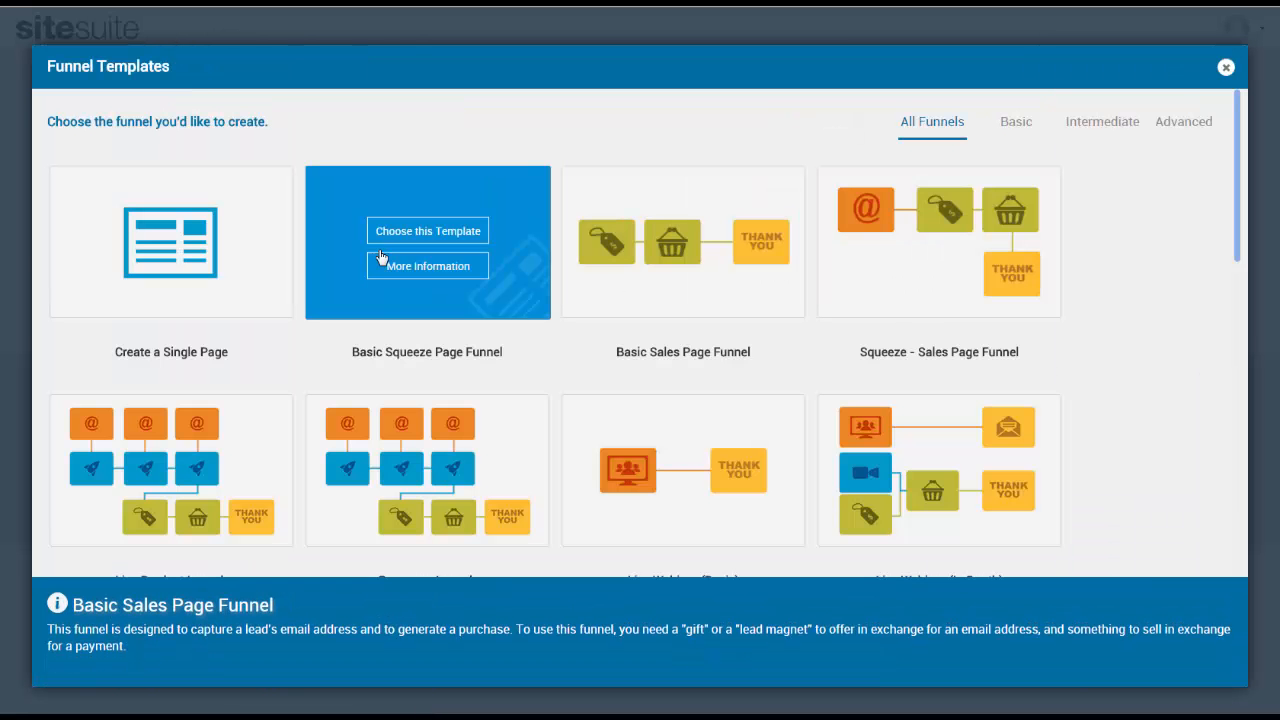
pyautogui.moveTo(216, 262)
pyautogui.moveTo(371, 266)
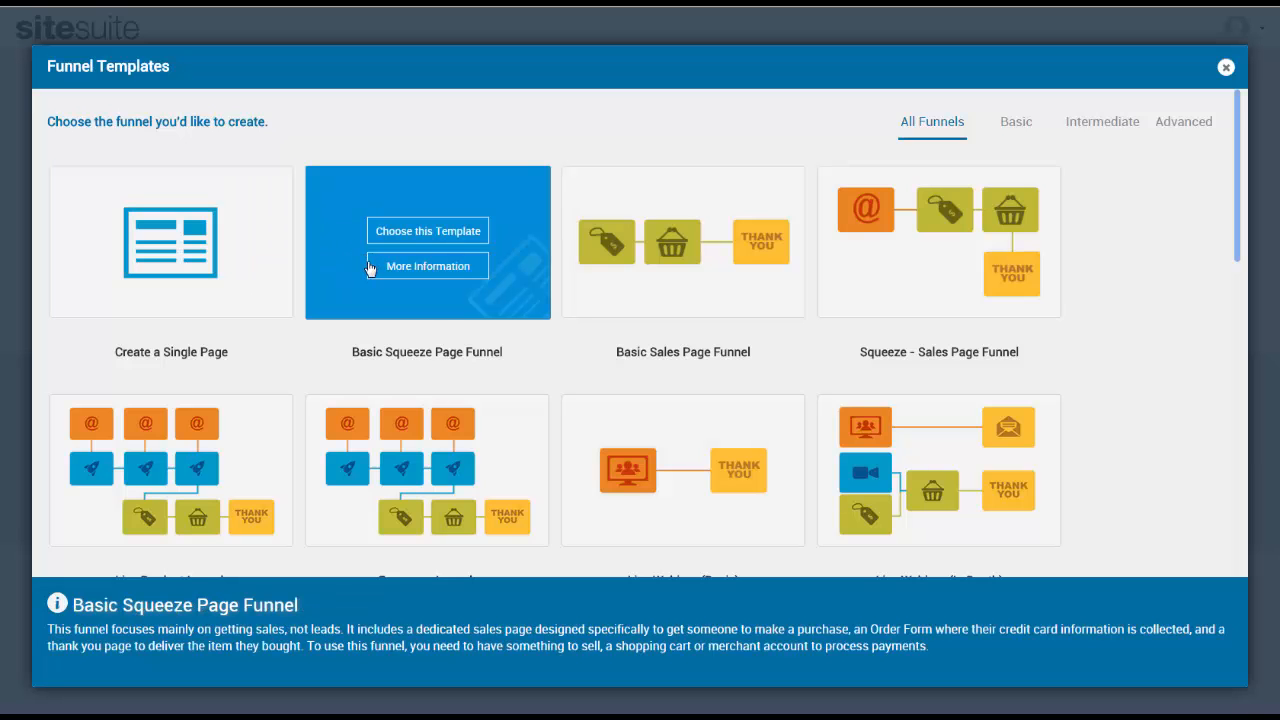
pyautogui.click(455, 236)
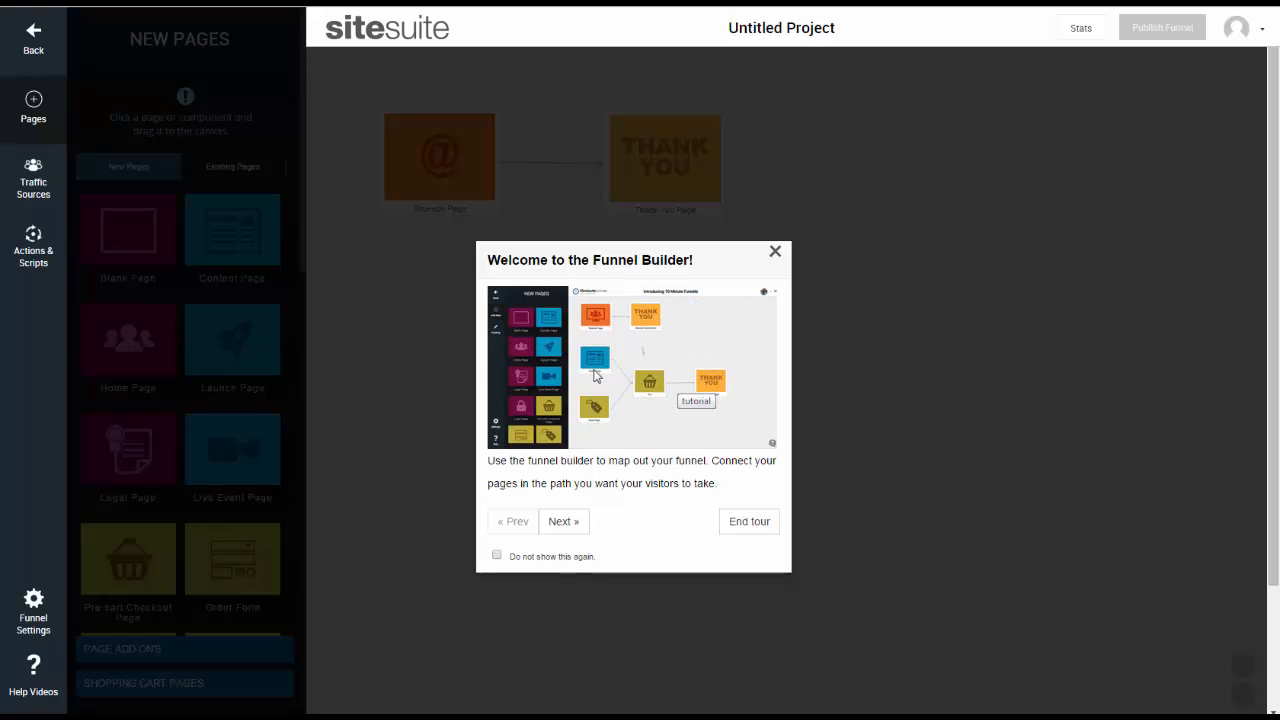
pyautogui.click(563, 522)
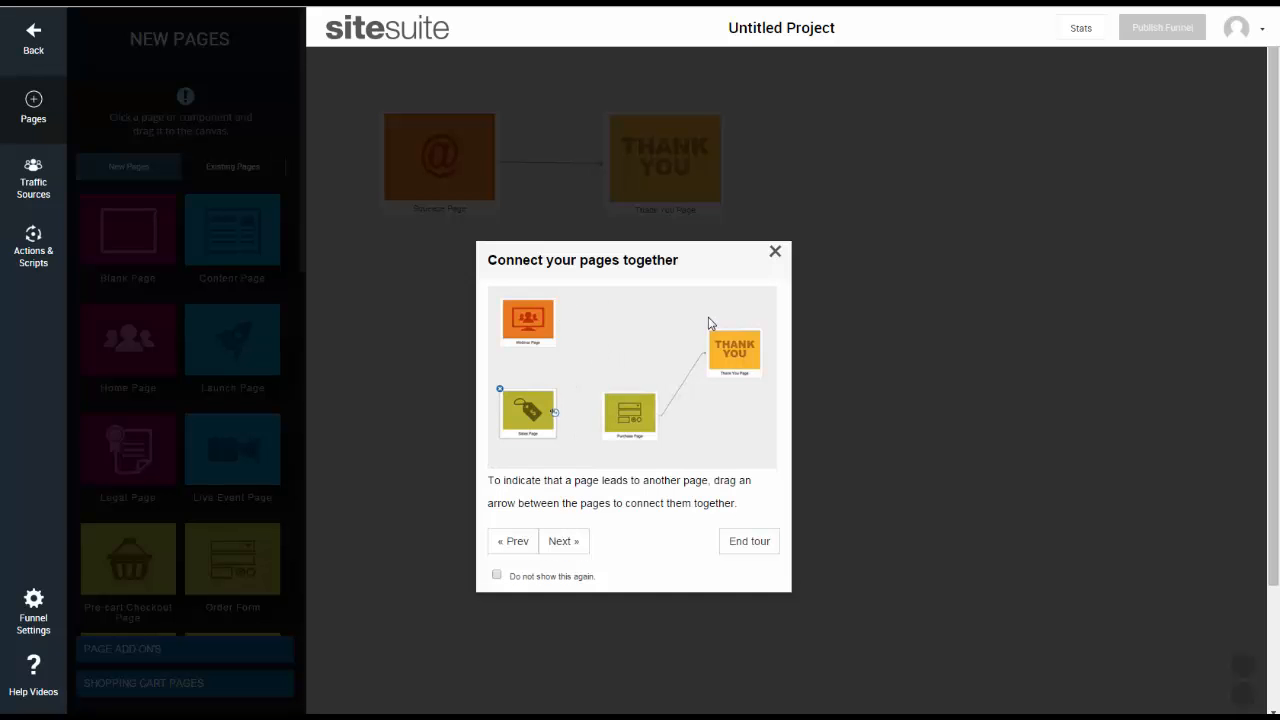
pyautogui.click(564, 545)
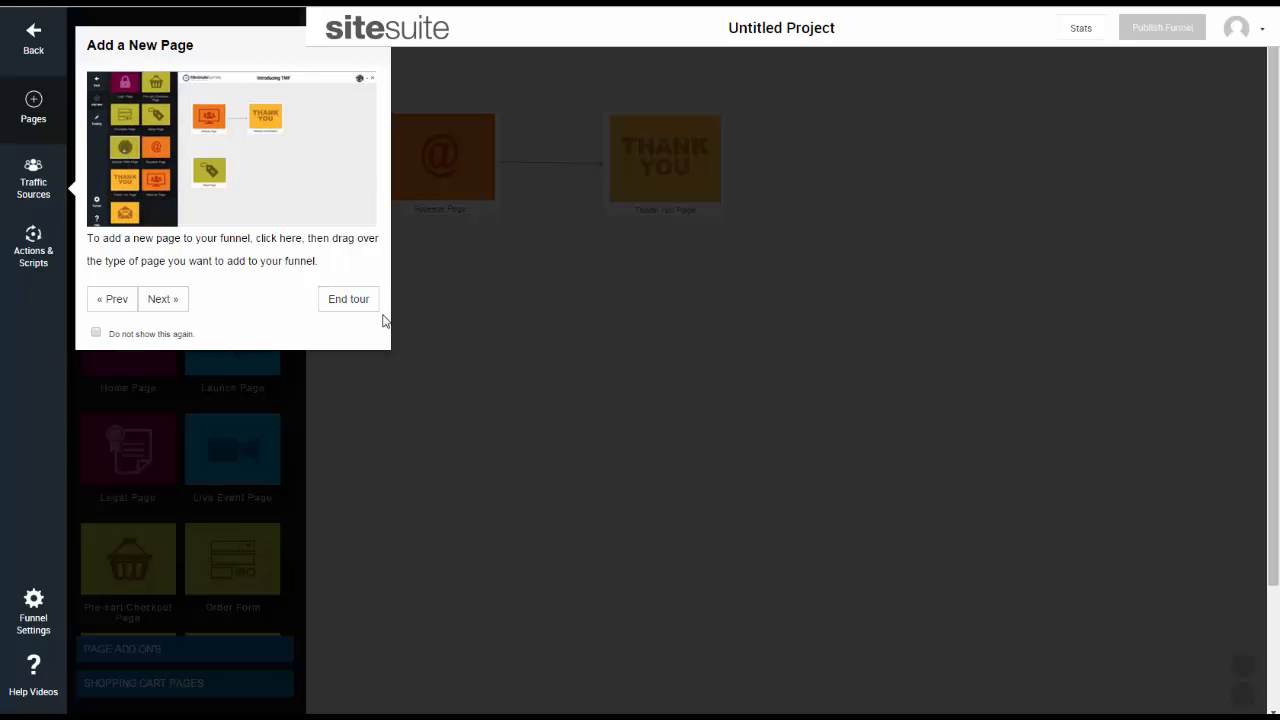
pyautogui.click(347, 304)
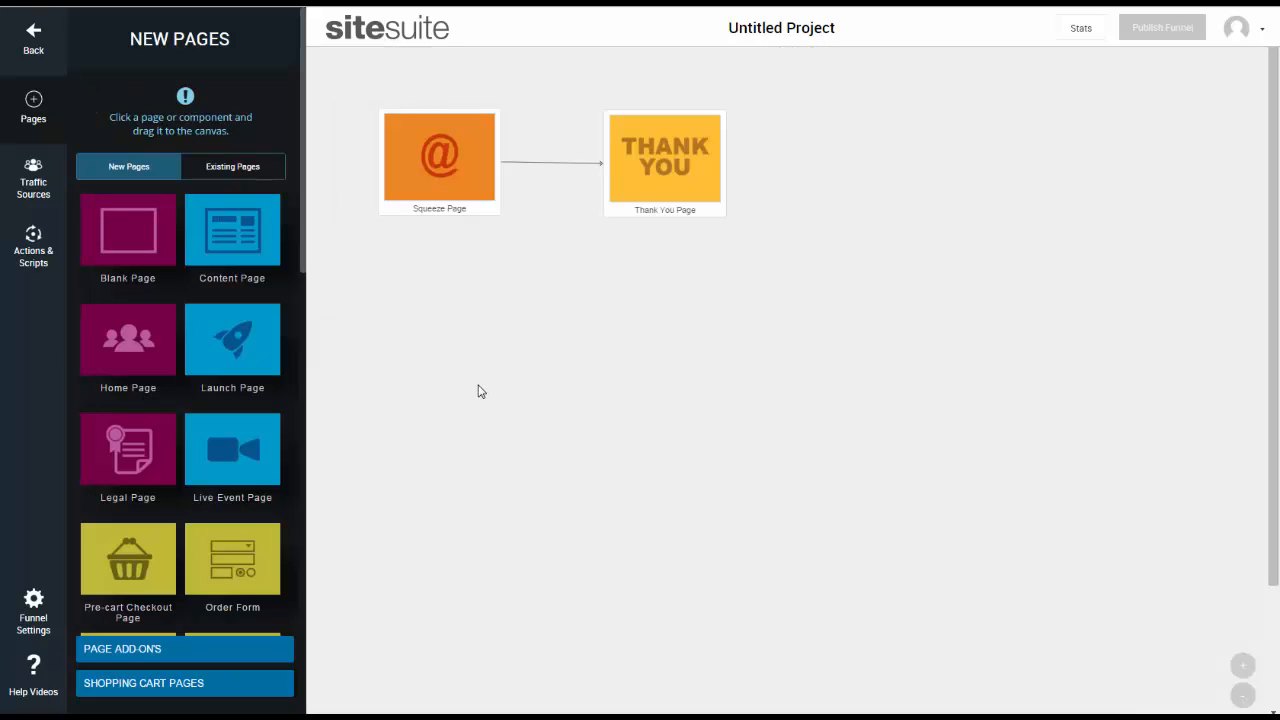
# Apply the Pt08-04-event template from the Webinar/Live Event Pages category to the funnel's Squeeze Page
pyautogui.click(427, 198)
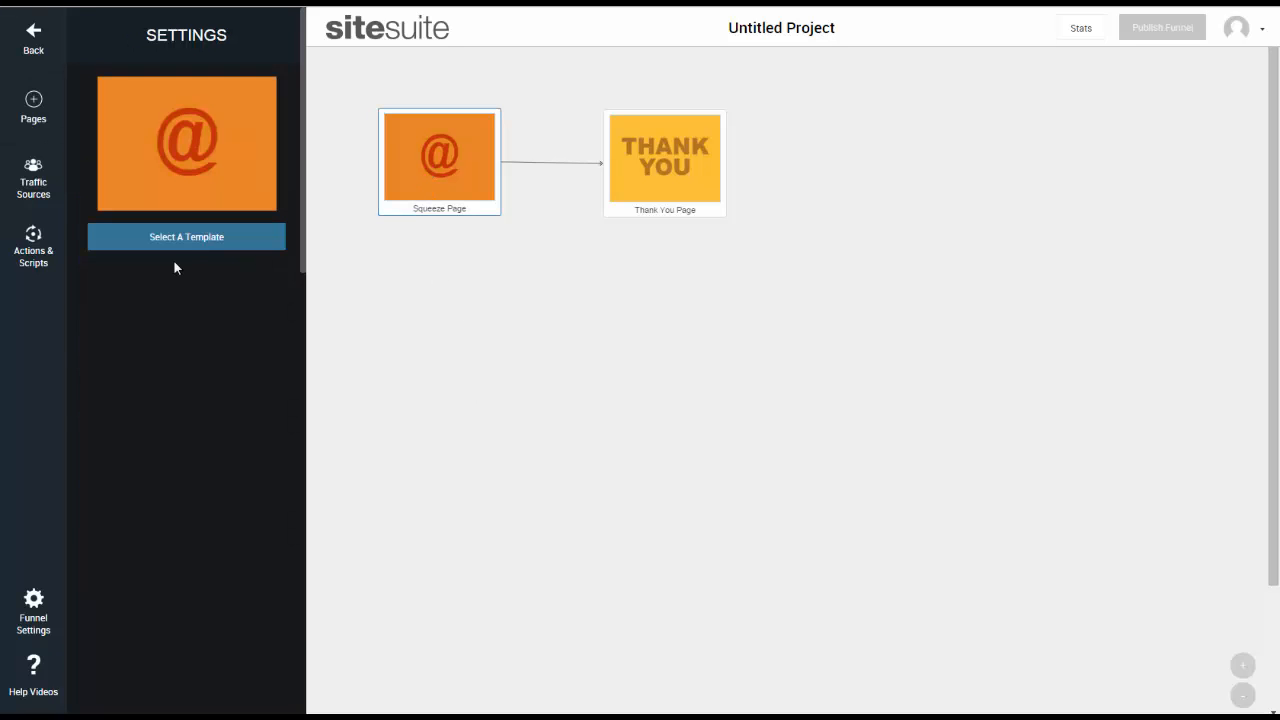
pyautogui.click(155, 237)
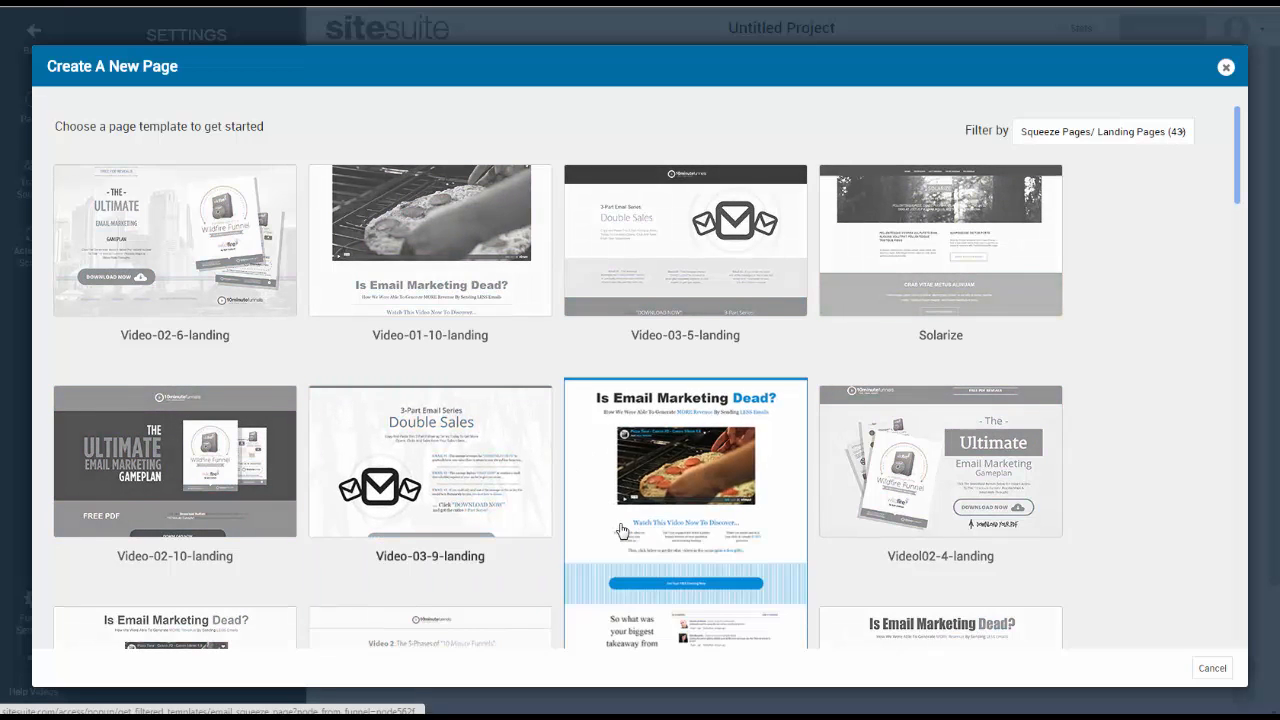
pyautogui.scroll(-3, 880, 574)
pyautogui.scroll(3, 800, 520)
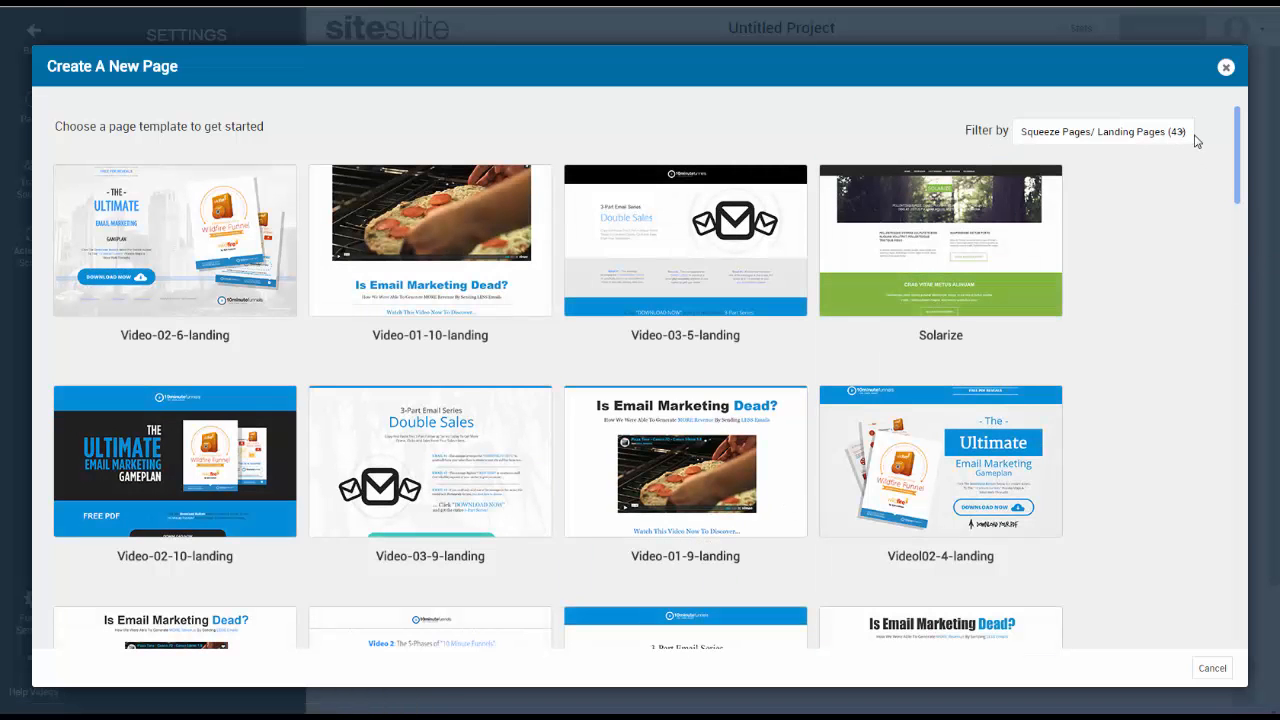
pyautogui.click(1186, 136)
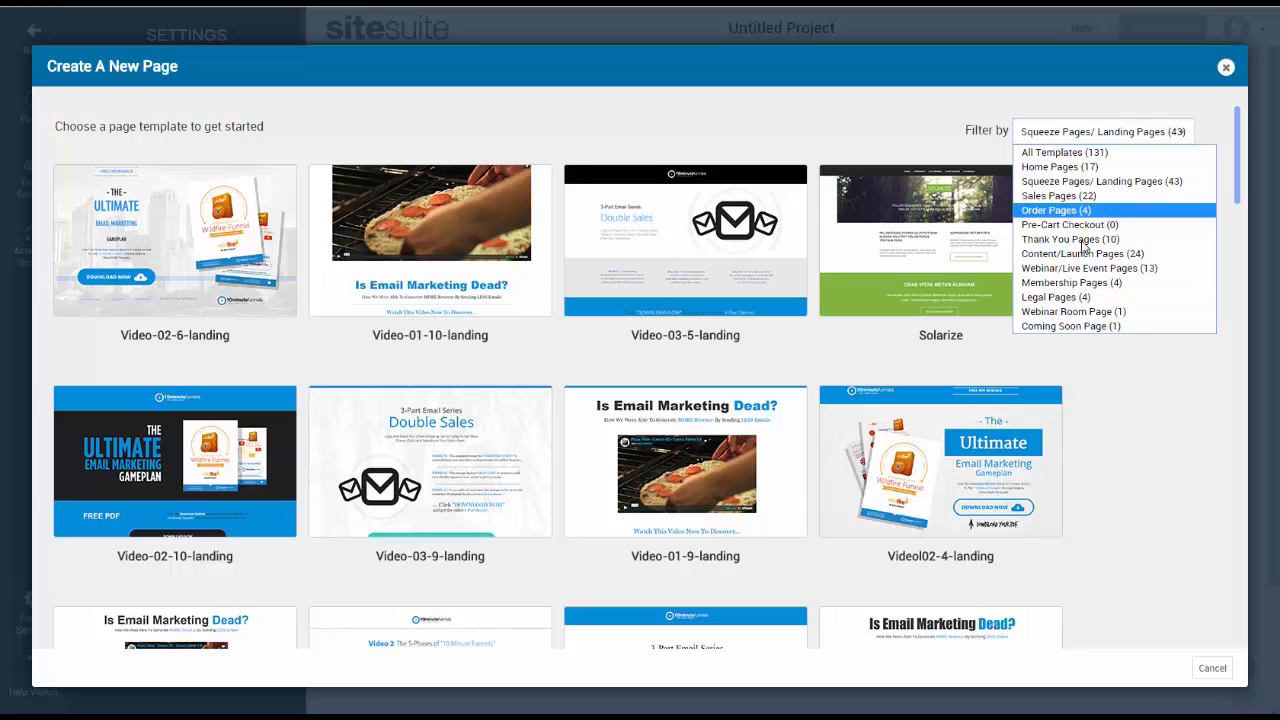
pyautogui.click(1101, 271)
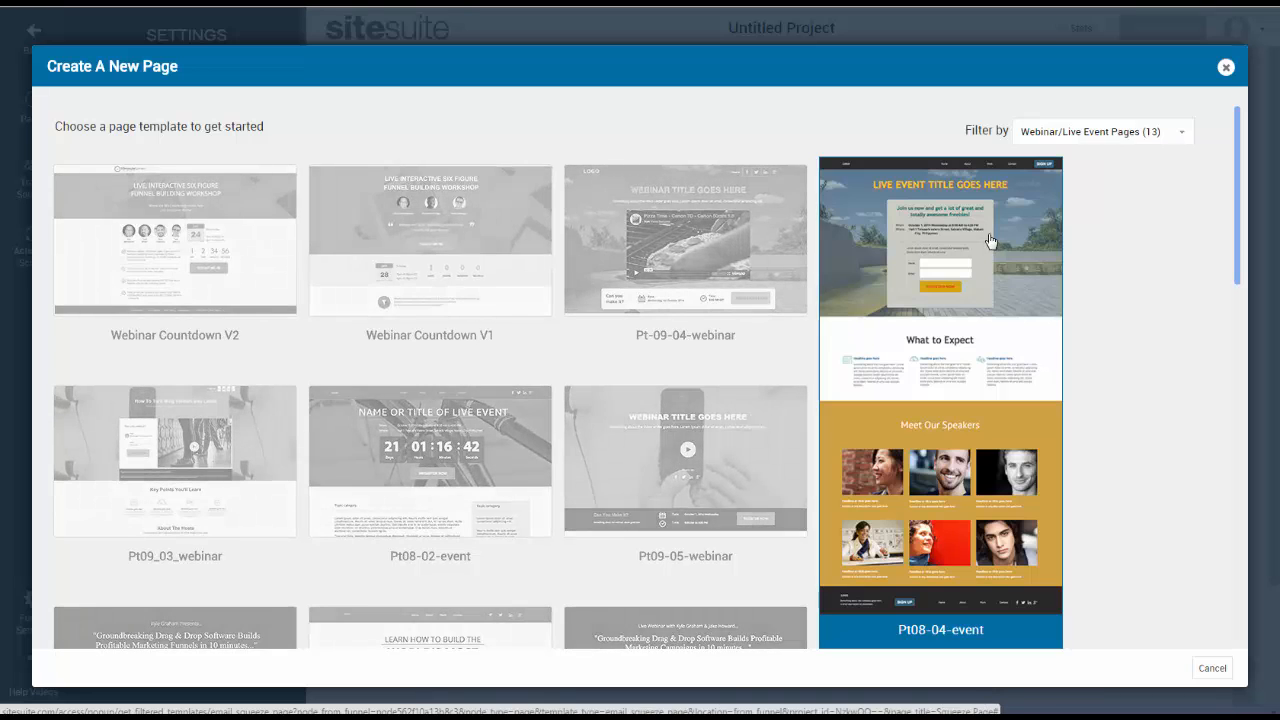
pyautogui.click(991, 243)
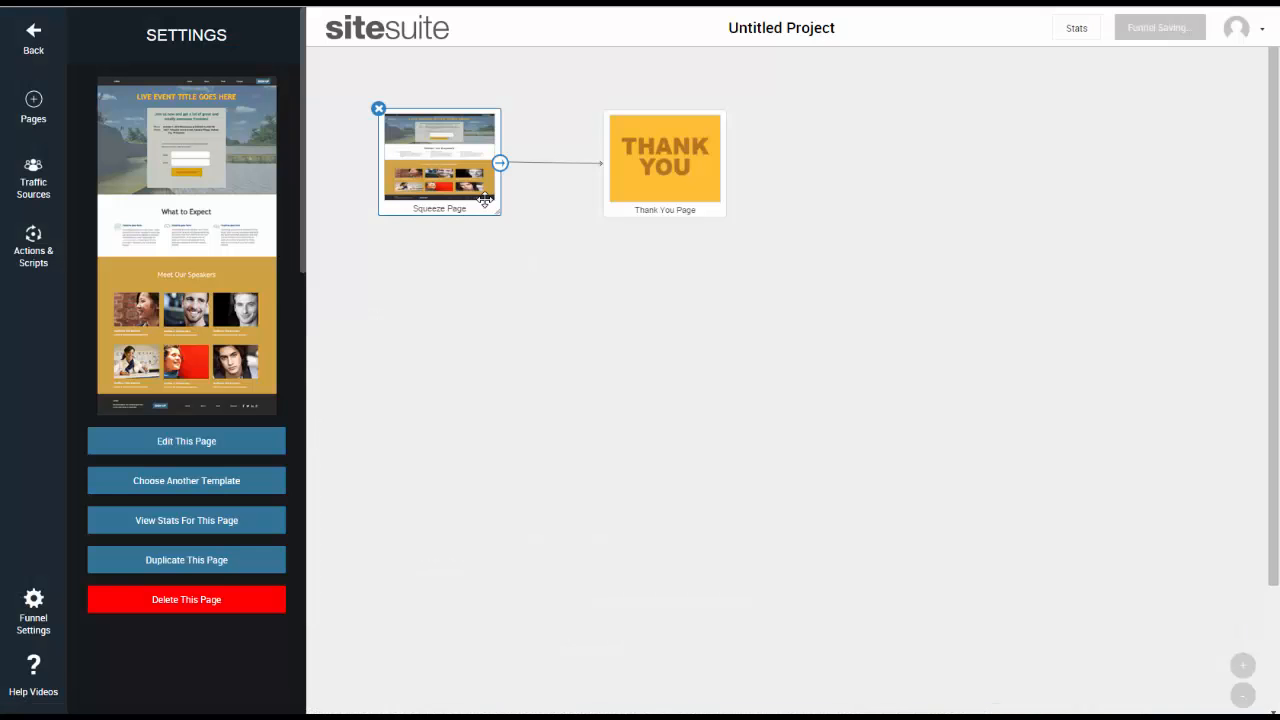
# Preview the Simple Thank You 02-05 template and apply it to the funnel's Thank You Page
pyautogui.click(671, 162)
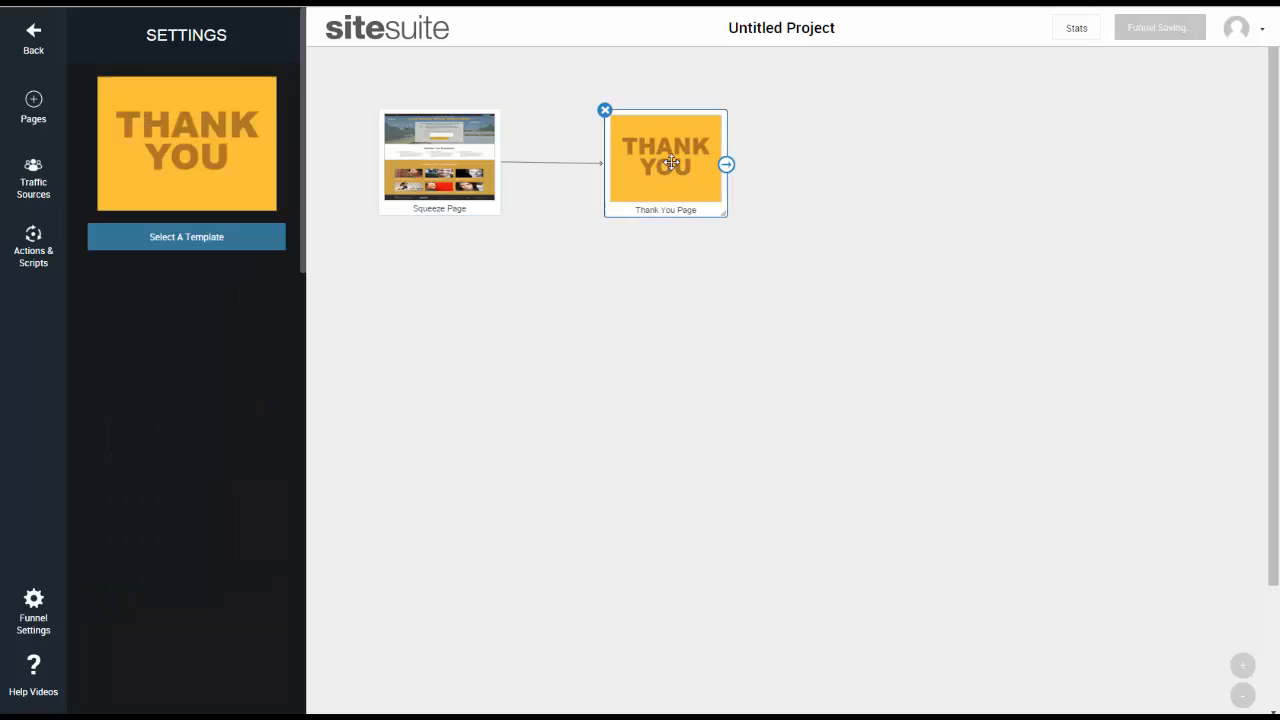
pyautogui.click(186, 237)
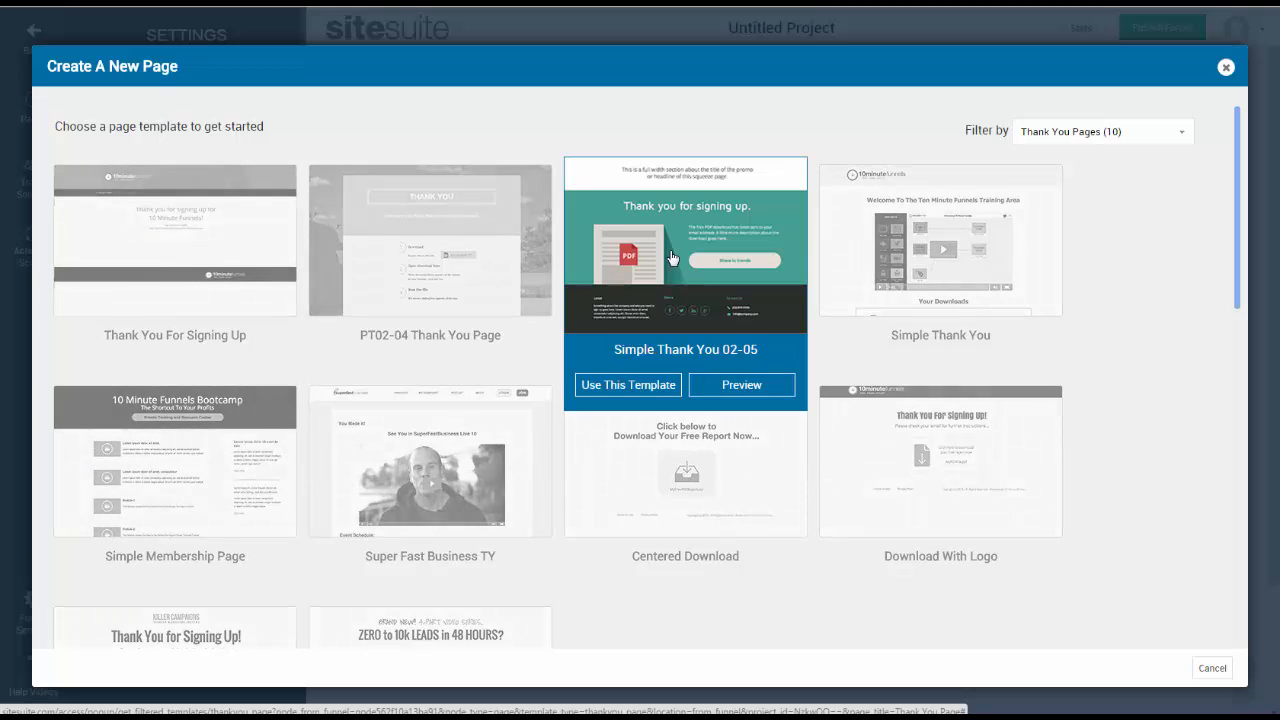
pyautogui.click(730, 391)
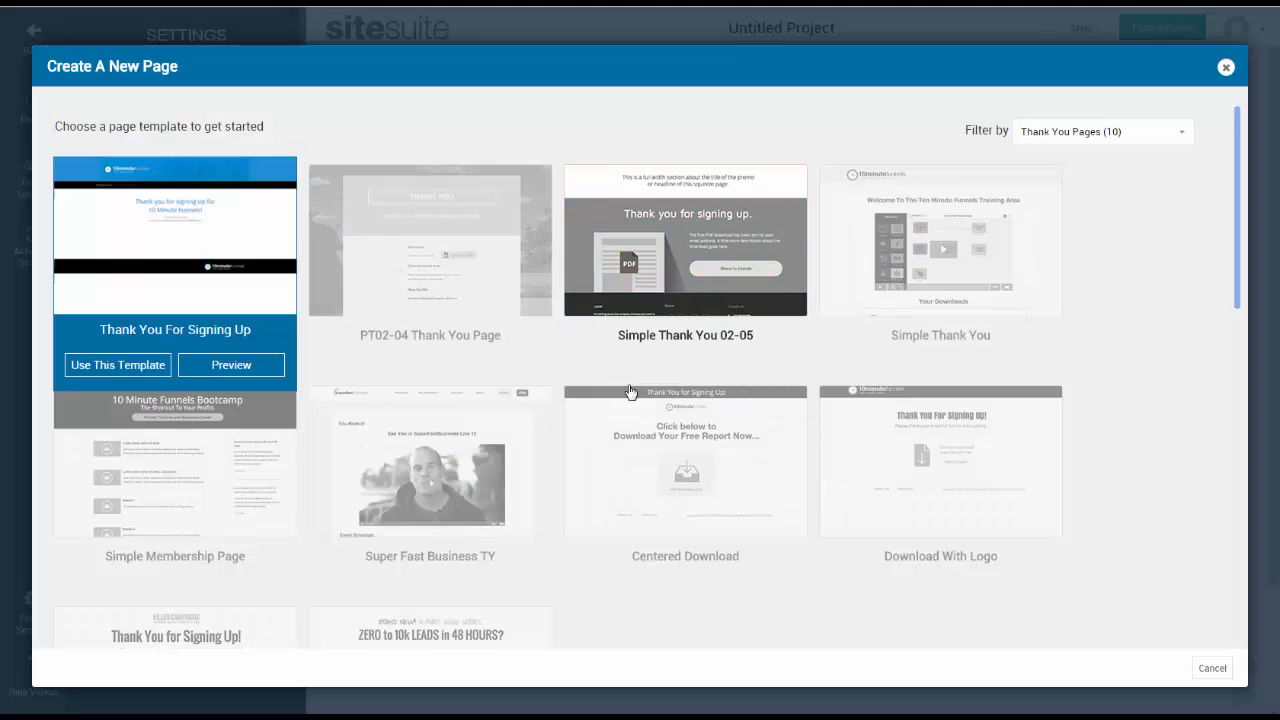
pyautogui.click(623, 383)
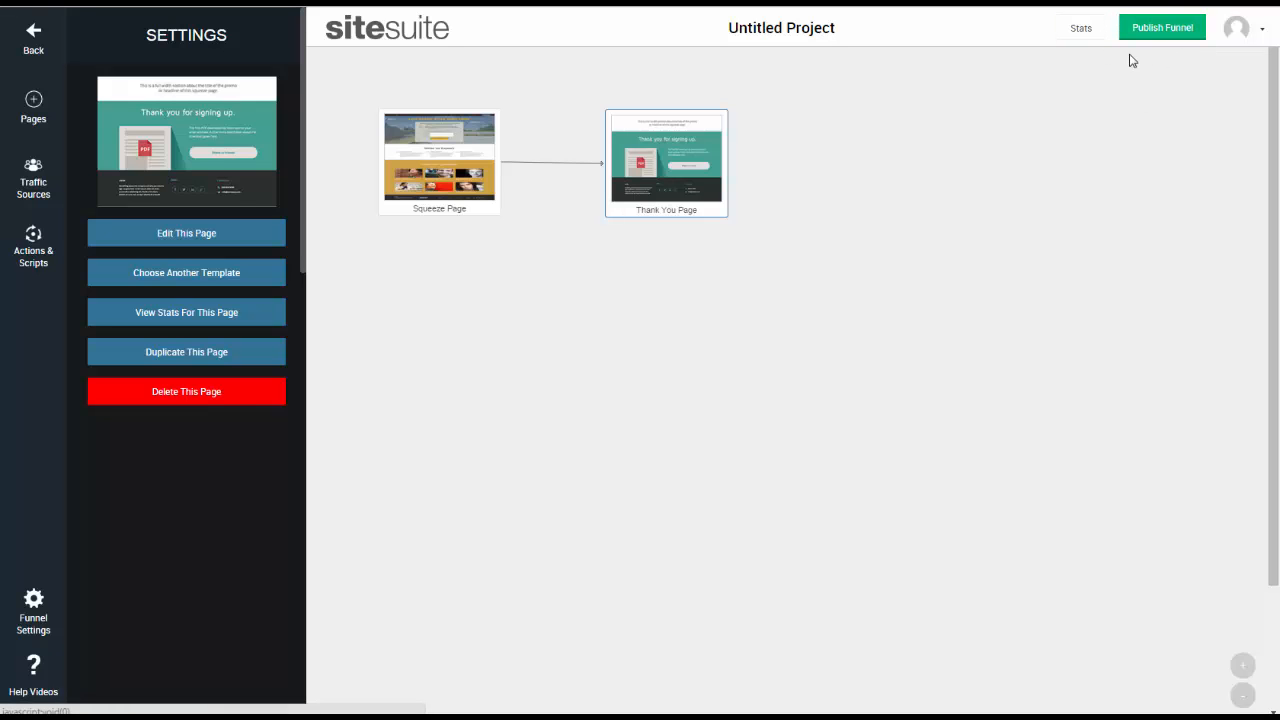
# Publish the funnel and open the first published page address in a new browser tab
pyautogui.click(1163, 29)
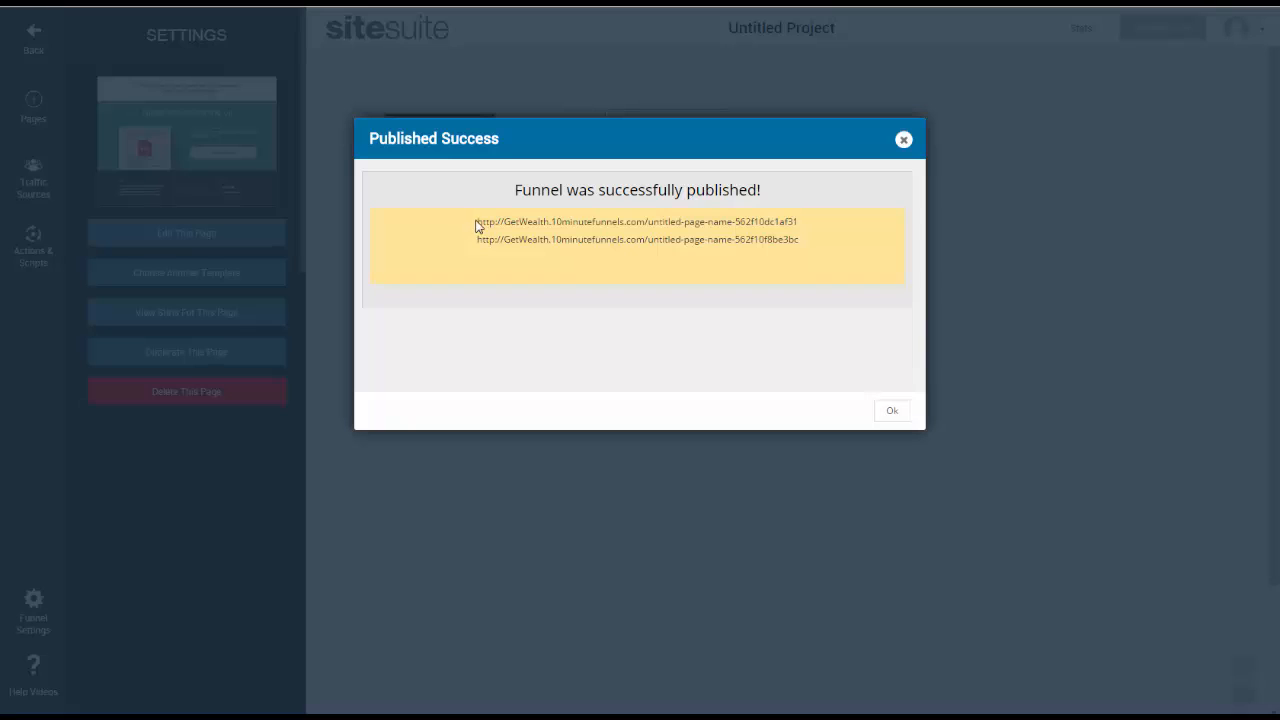
pyautogui.moveTo(478, 222); pyautogui.dragTo(801, 220)
pyautogui.hotkey('ctrl', 'c')
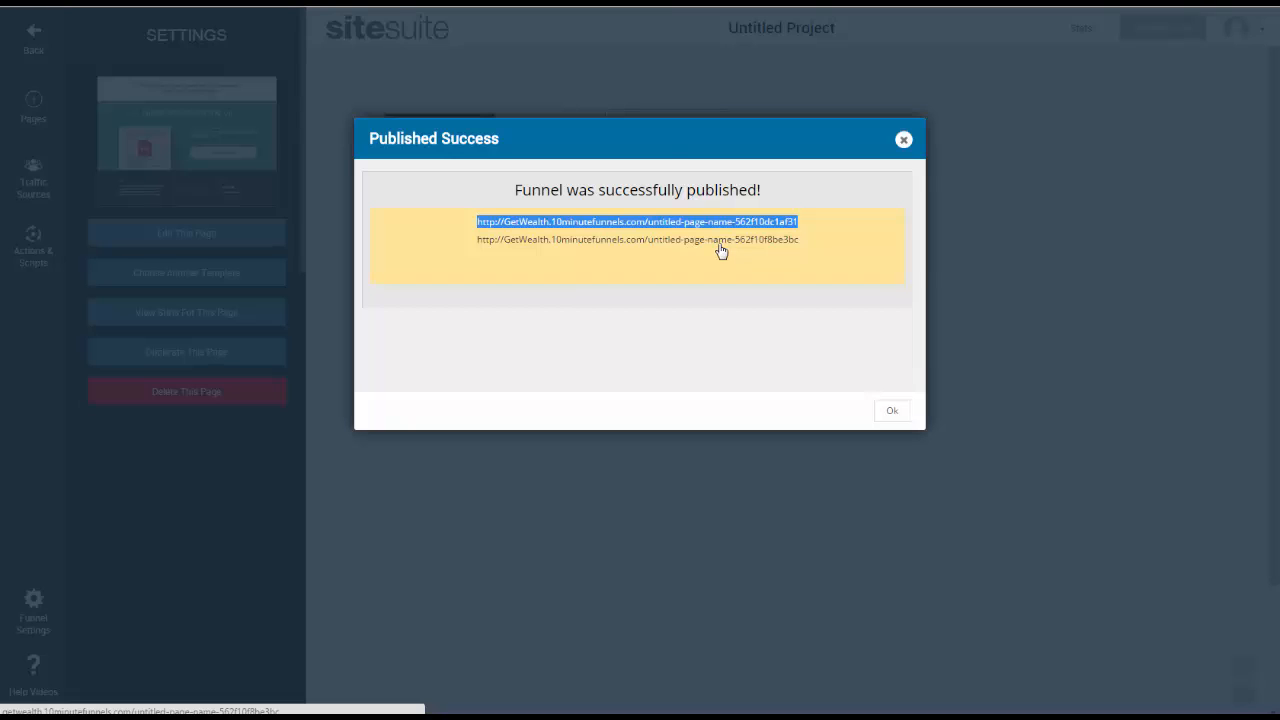
pyautogui.click(665, 3)
pyautogui.rightClick(766, 2)
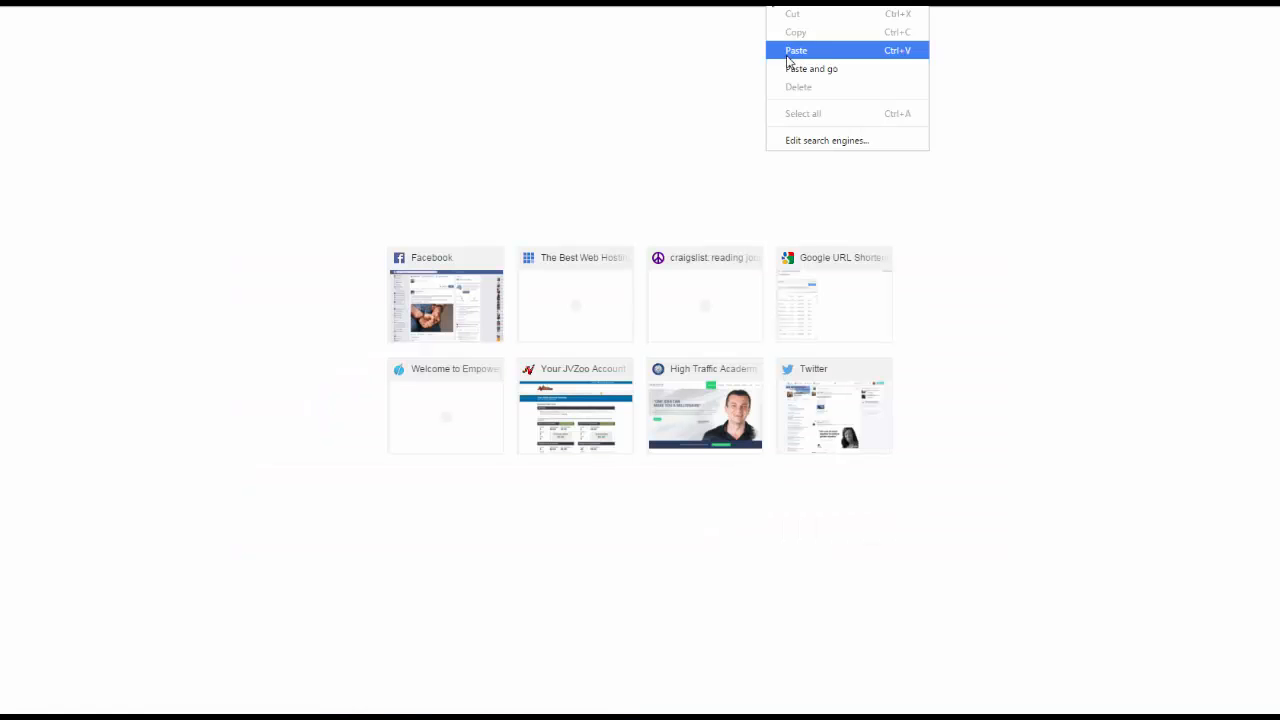
pyautogui.click(794, 68)
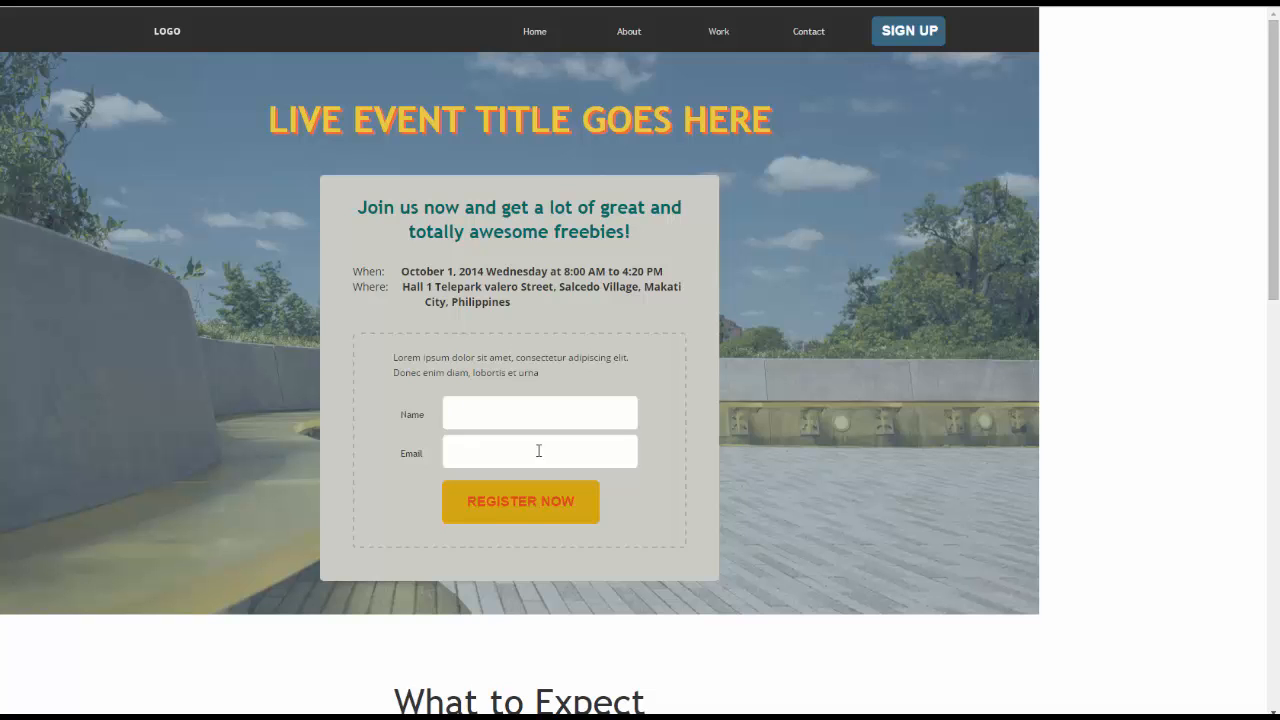
# Look through the published squeeze page and thank-you page, return to the funnel builder, and close the publishing confirmation
pyautogui.scroll(-5, 520, 460)
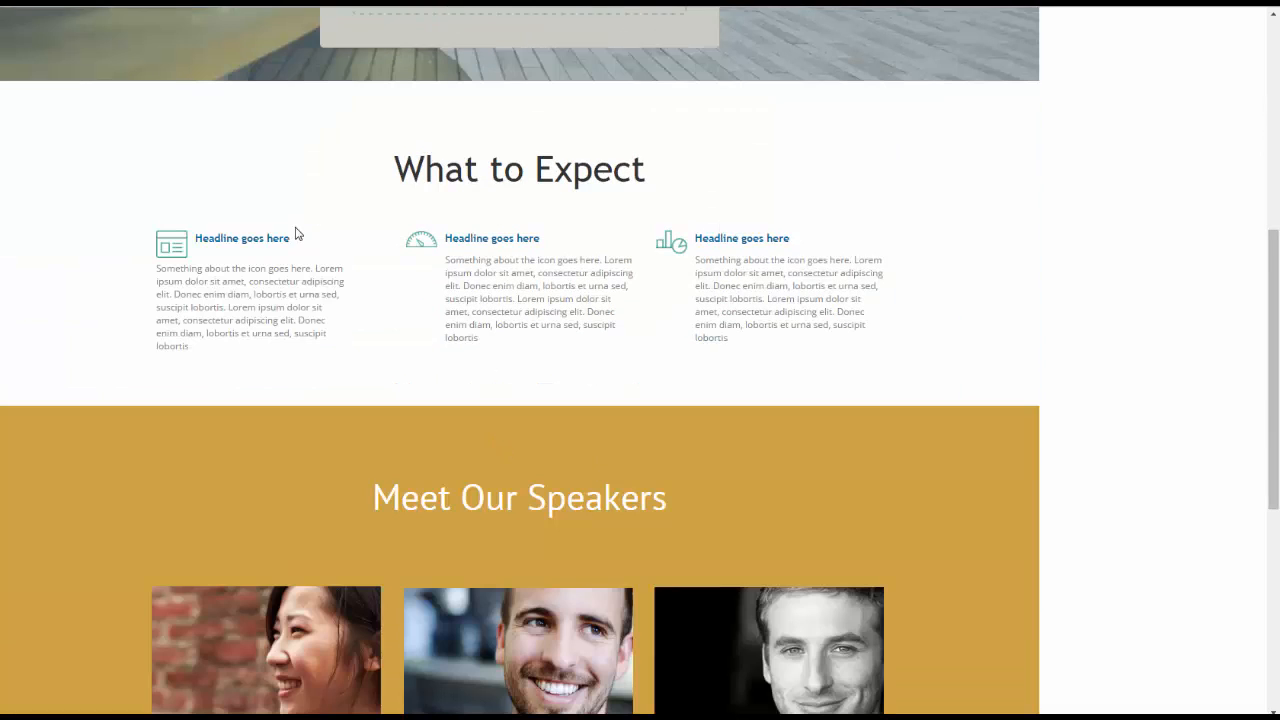
pyautogui.scroll(-2, 918, 278)
pyautogui.scroll(-3, 996, 372)
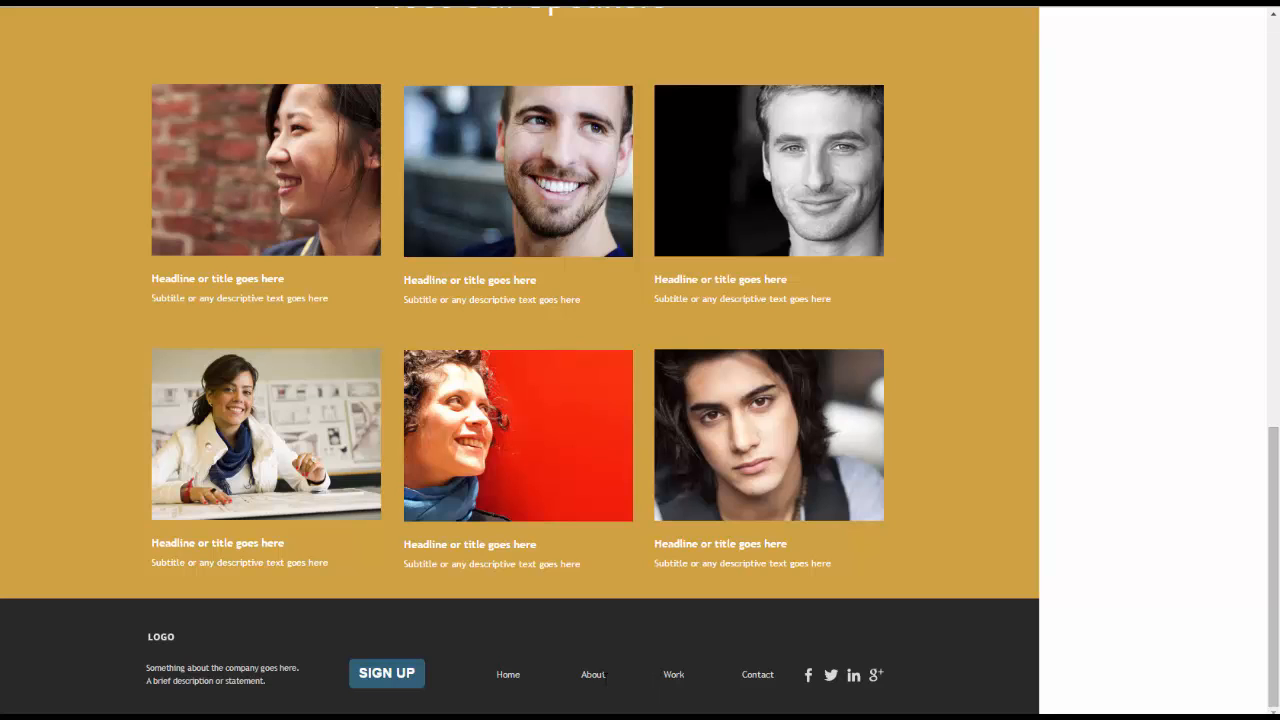
pyautogui.scroll(10, 781, 636)
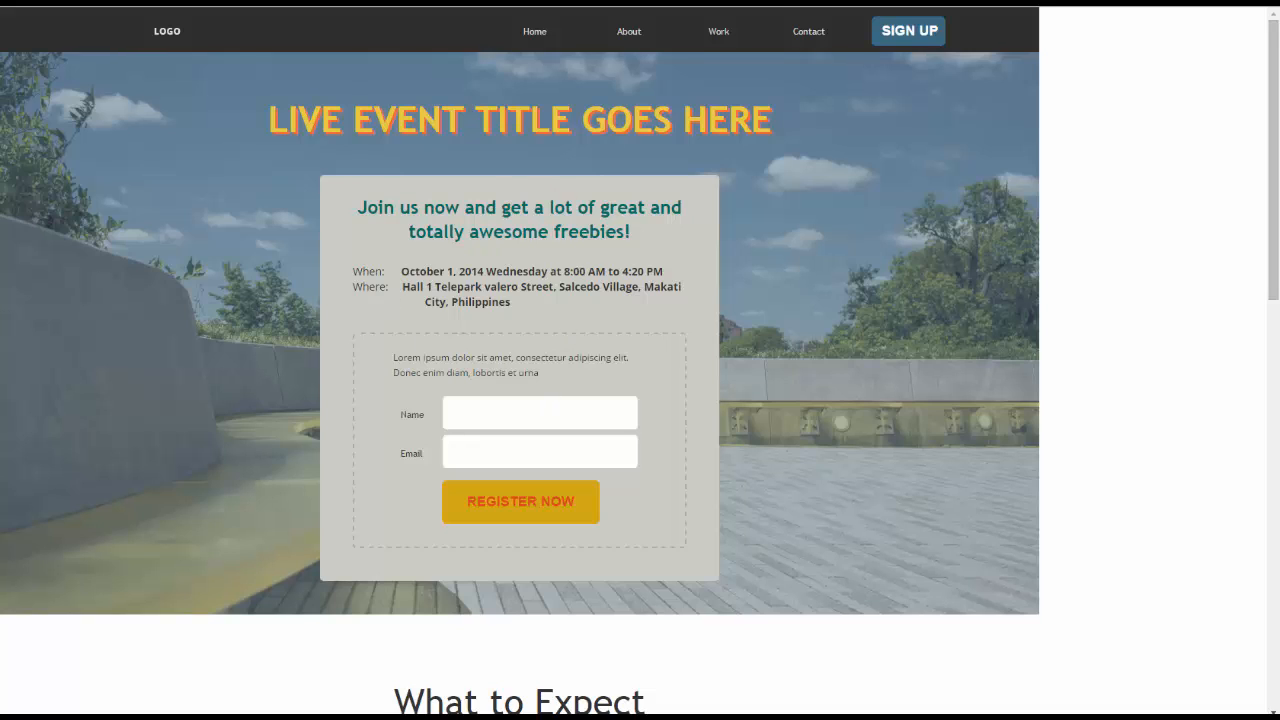
pyautogui.hotkey('ctrl', 'shift', 'Tab')
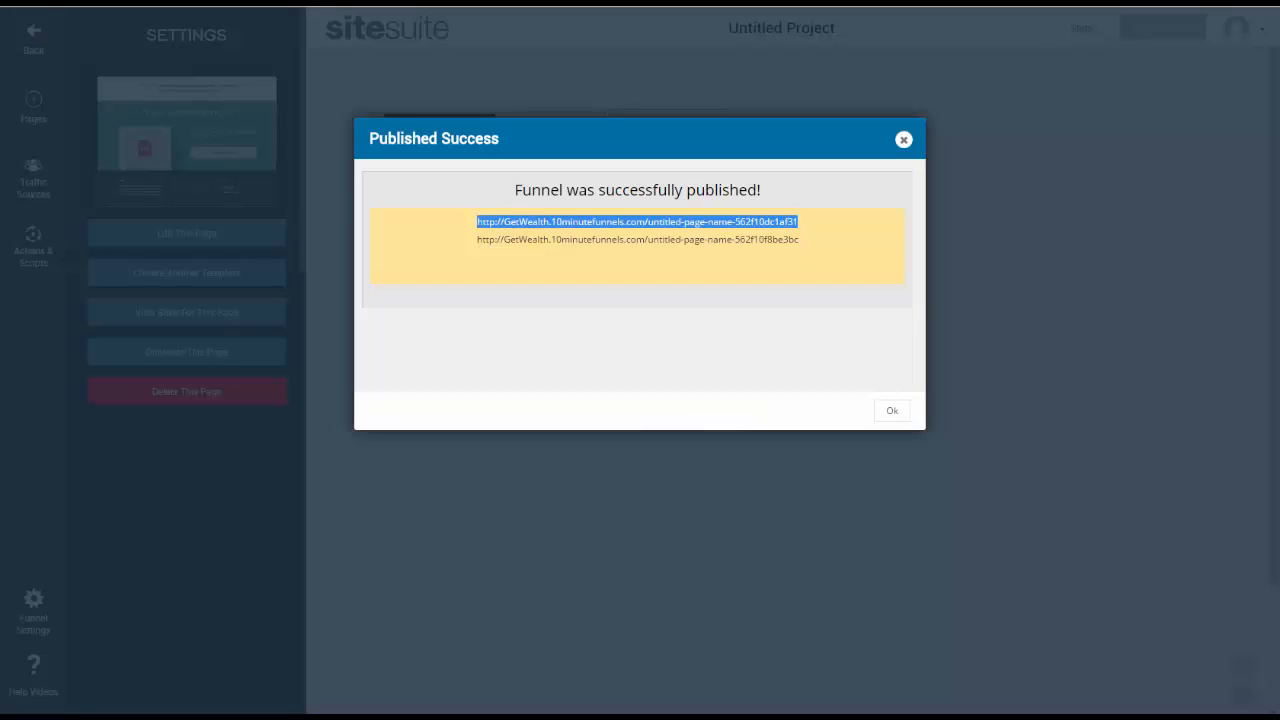
pyautogui.click(487, 240)
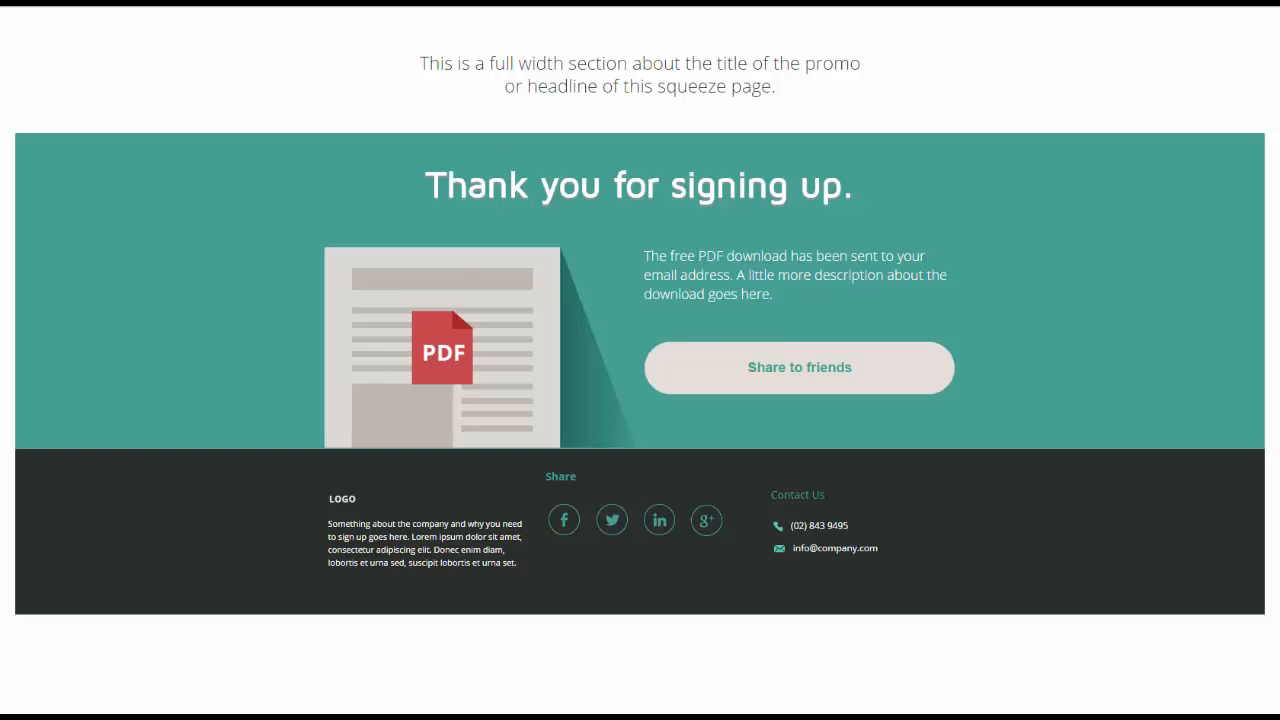
pyautogui.hotkey('alt', 'Tab')
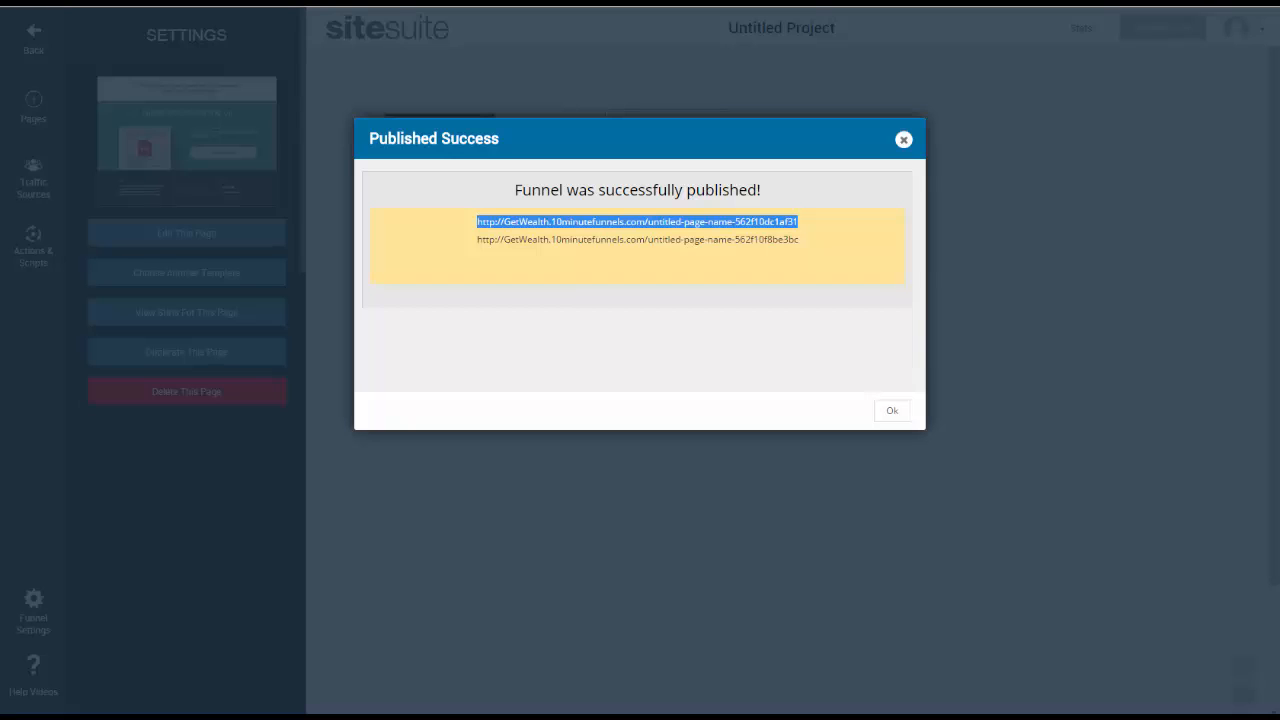
pyautogui.hotkey('ctrl', 'Tab')
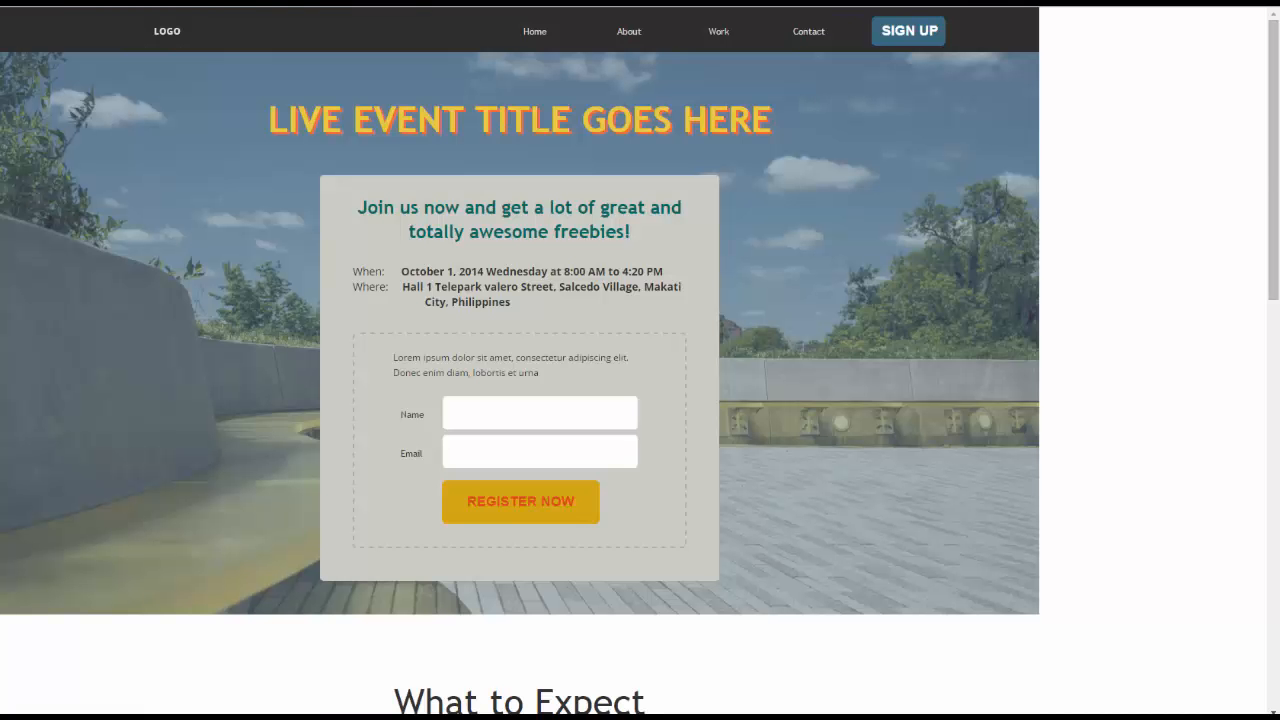
pyautogui.click(320, 4)
pyautogui.click(224, 4)
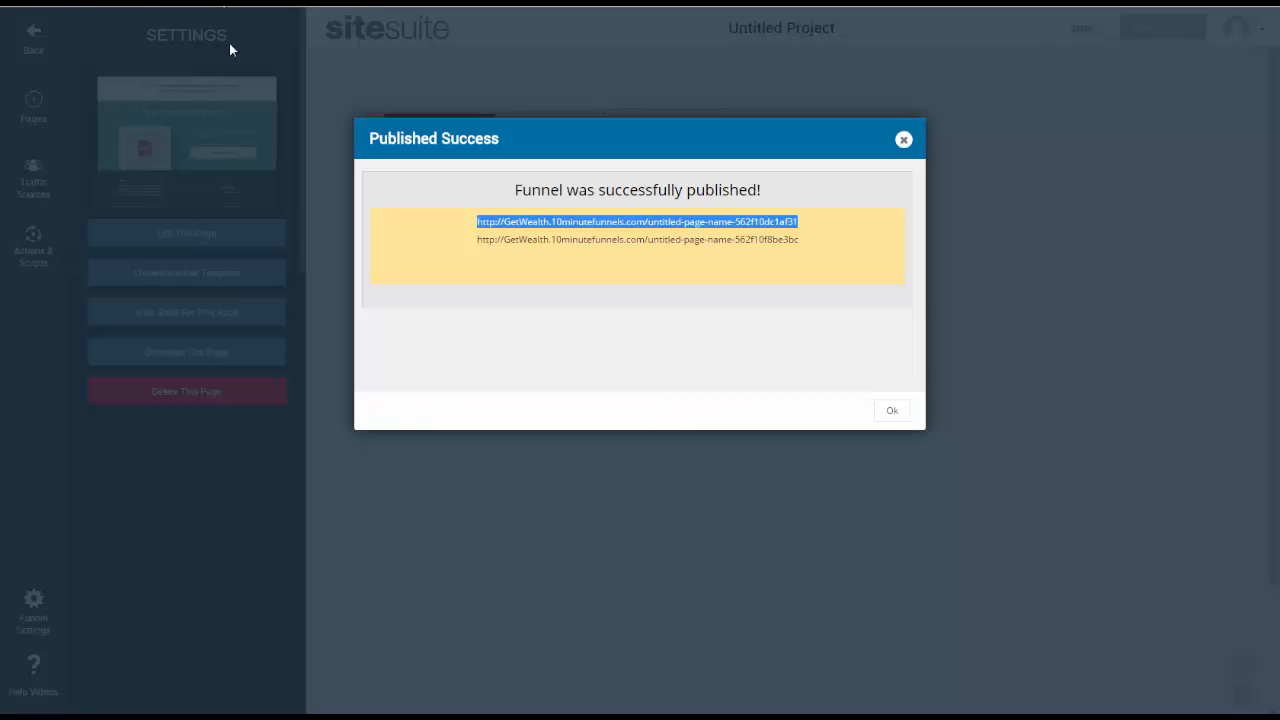
pyautogui.click(903, 142)
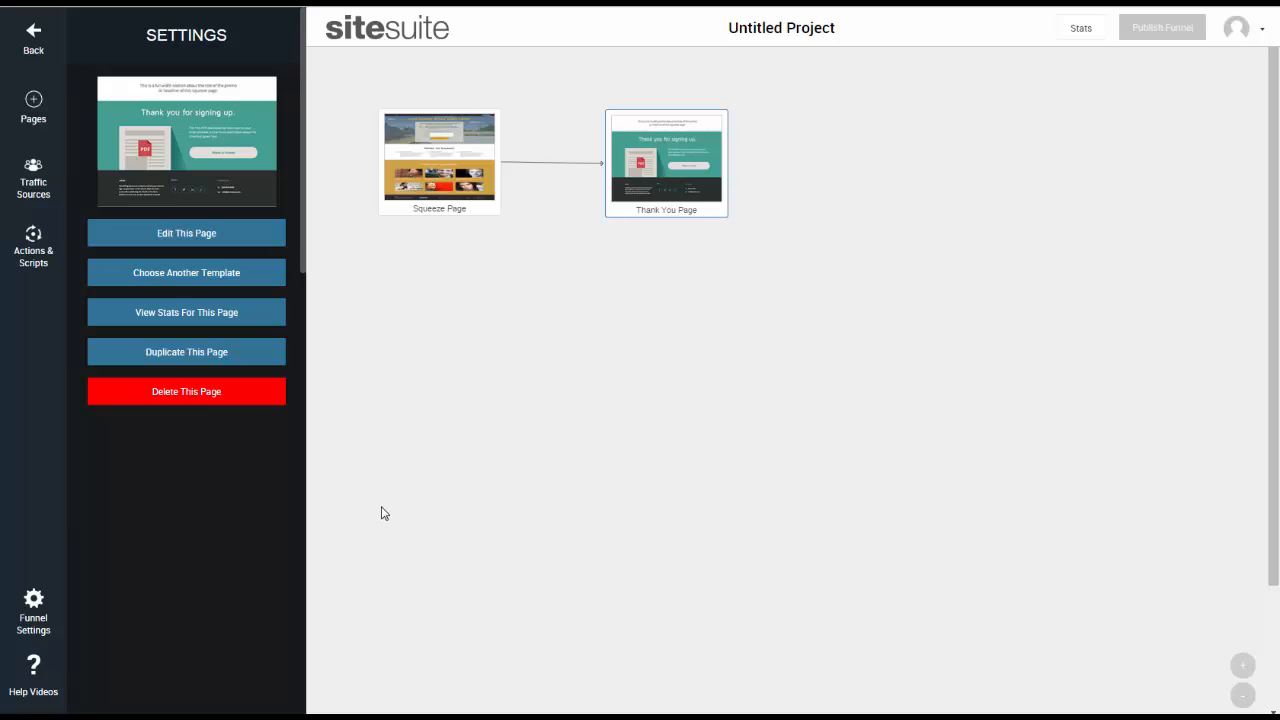
# Set the funnel to publish on the domain create.muchneededtool.com, with the project named coollp
pyautogui.click(407, 177)
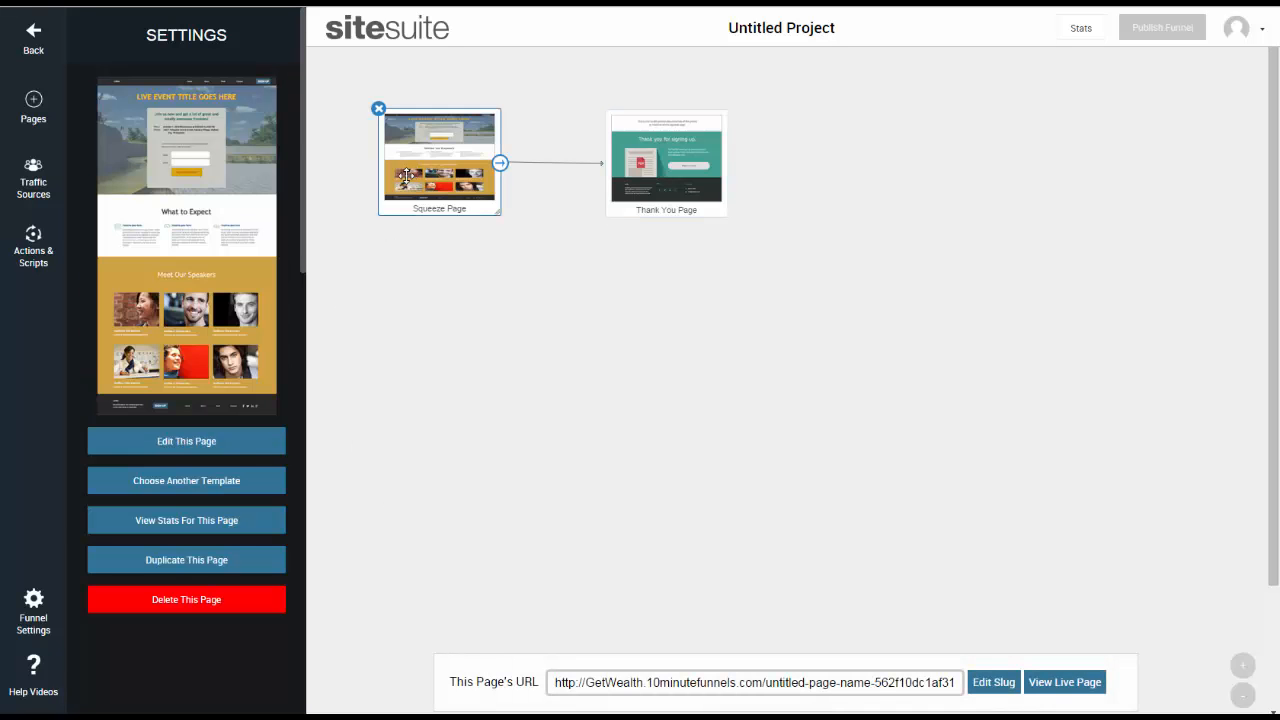
pyautogui.click(33, 108)
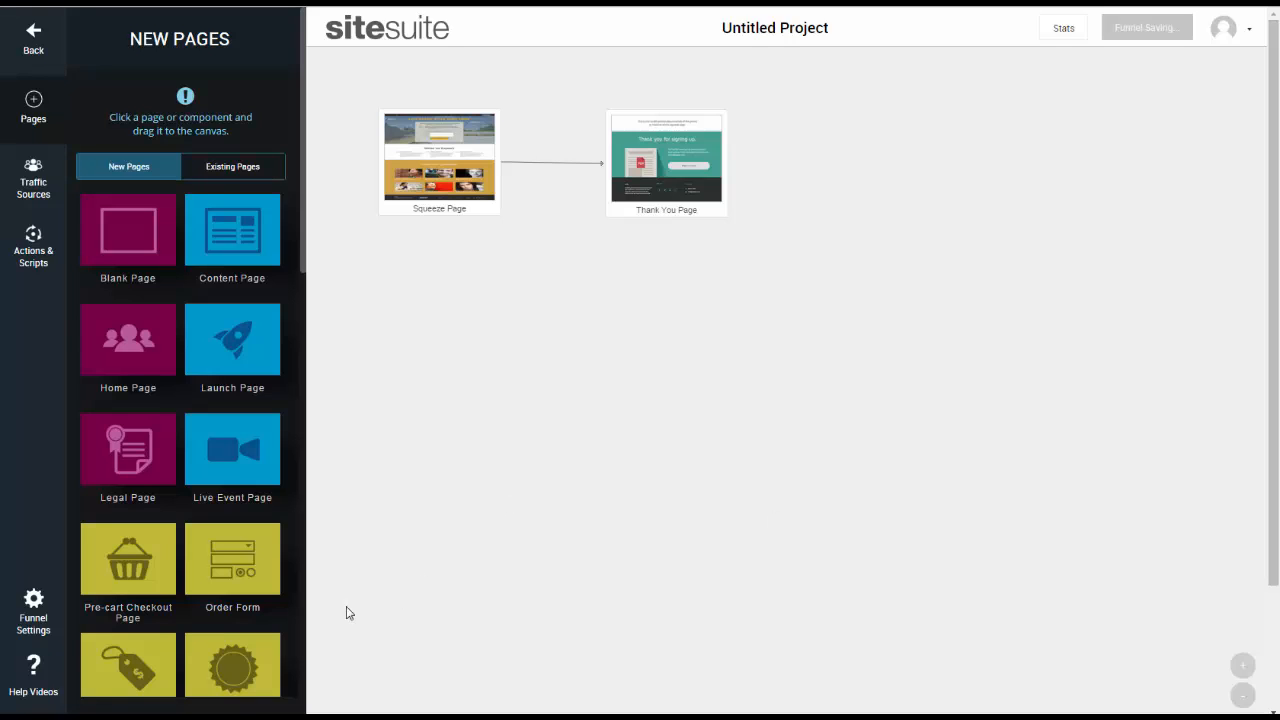
pyautogui.click(30, 612)
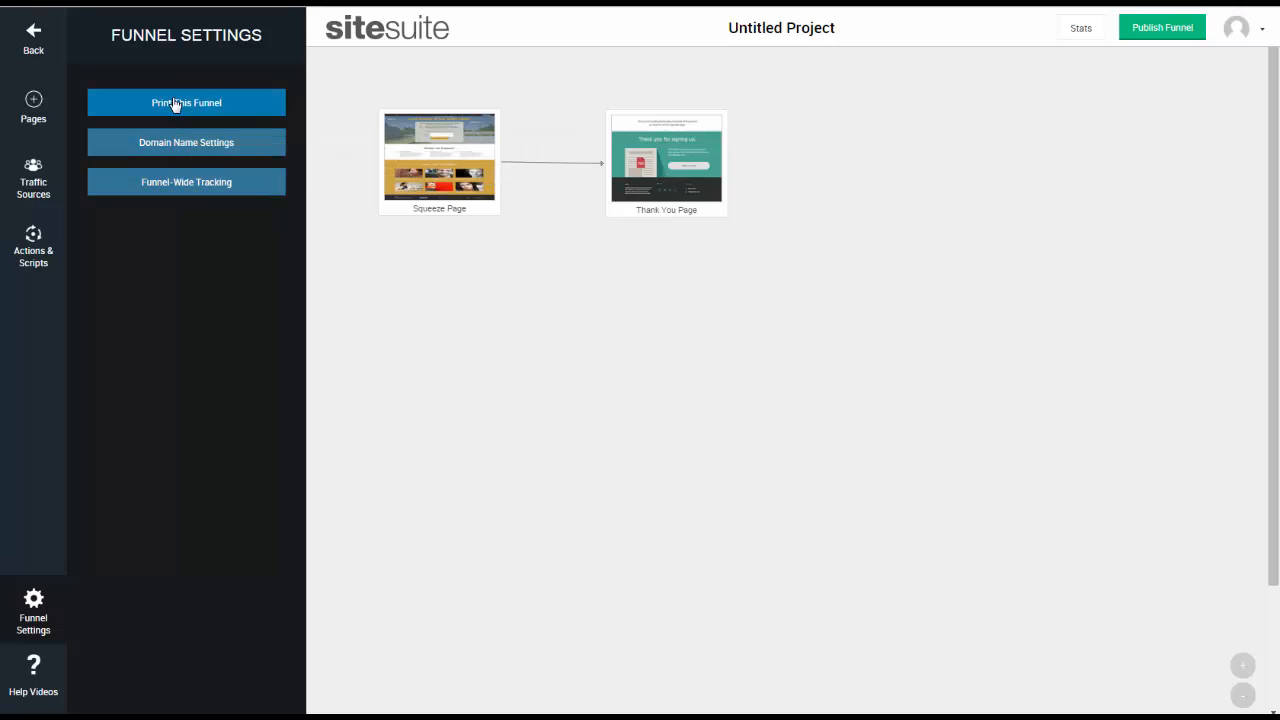
pyautogui.click(175, 142)
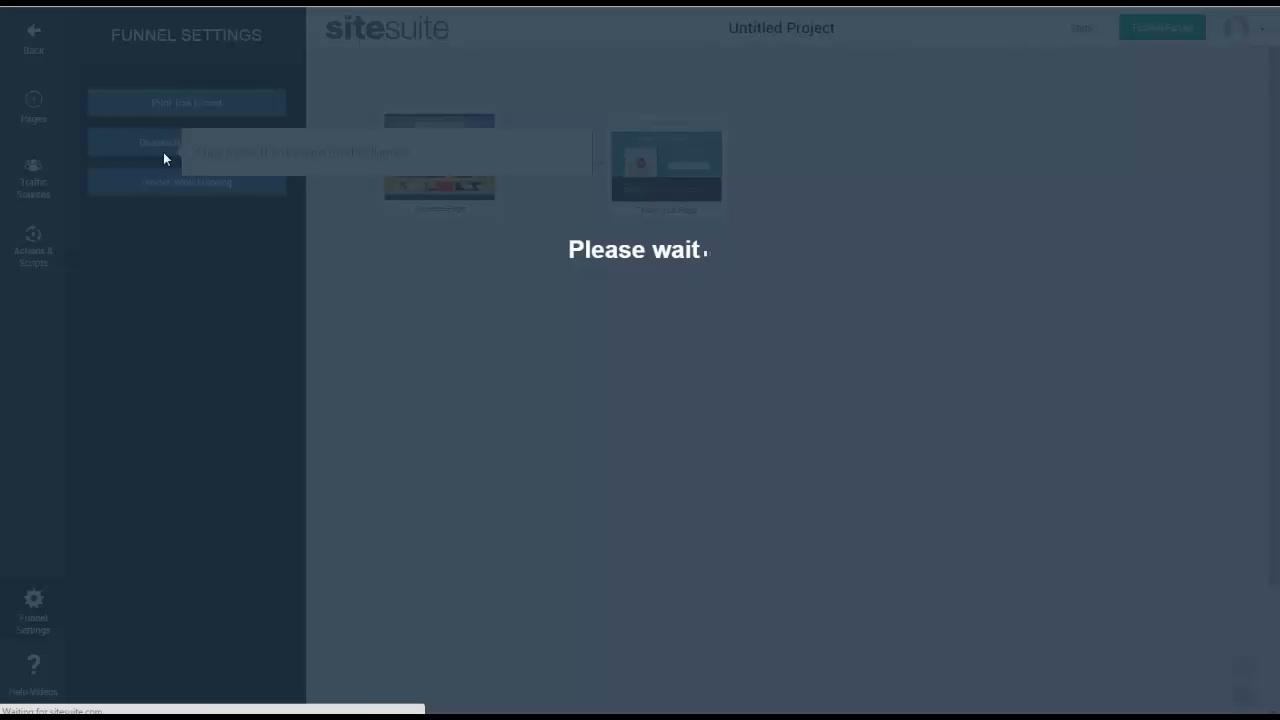
pyautogui.click(543, 166)
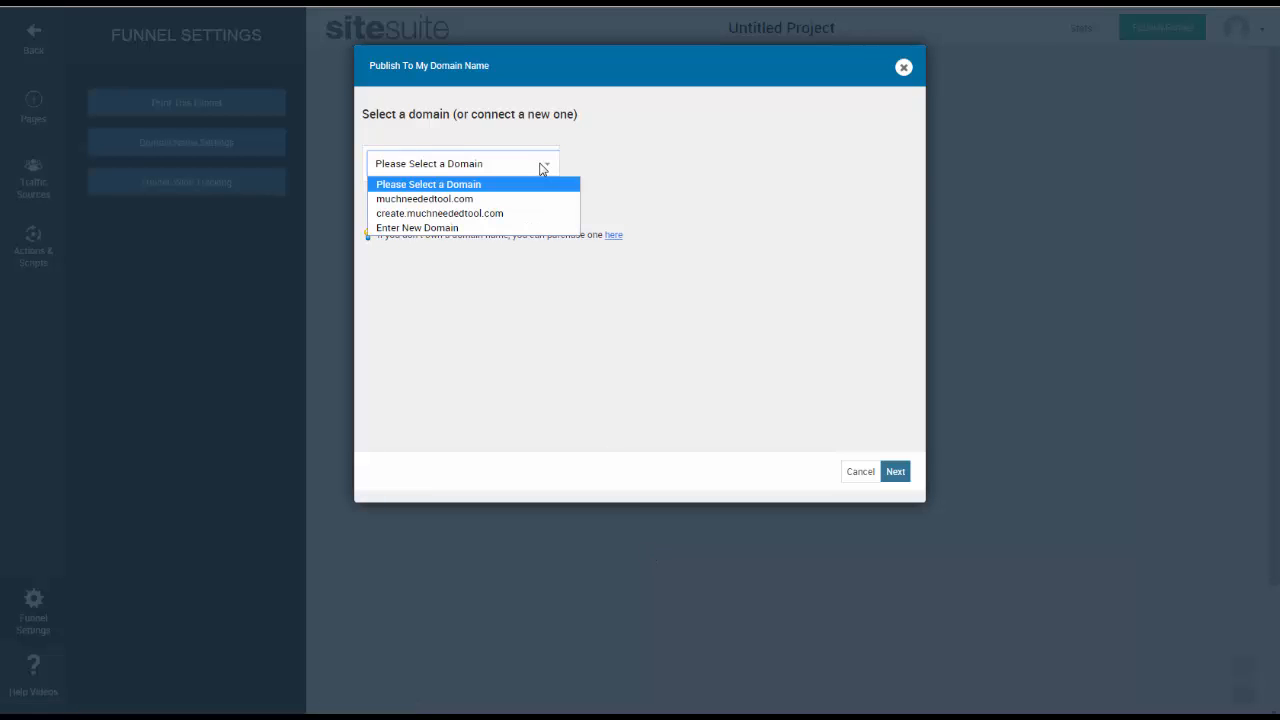
pyautogui.click(458, 214)
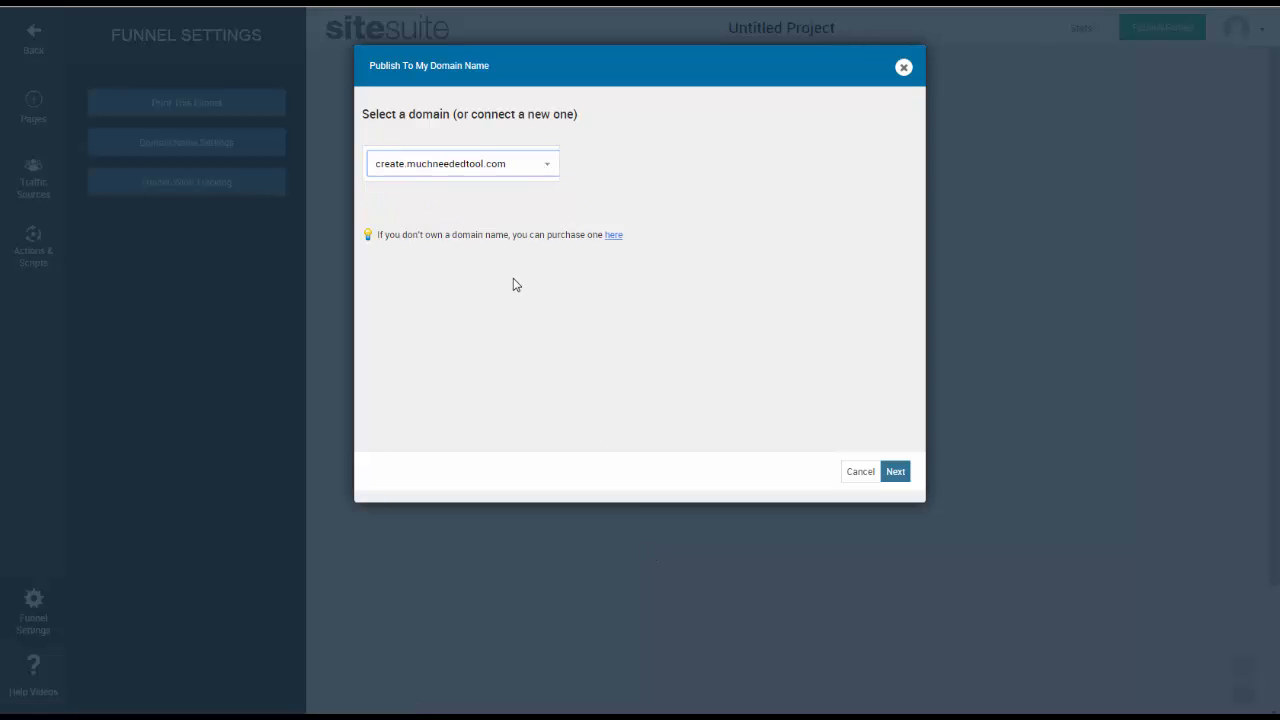
pyautogui.click(900, 476)
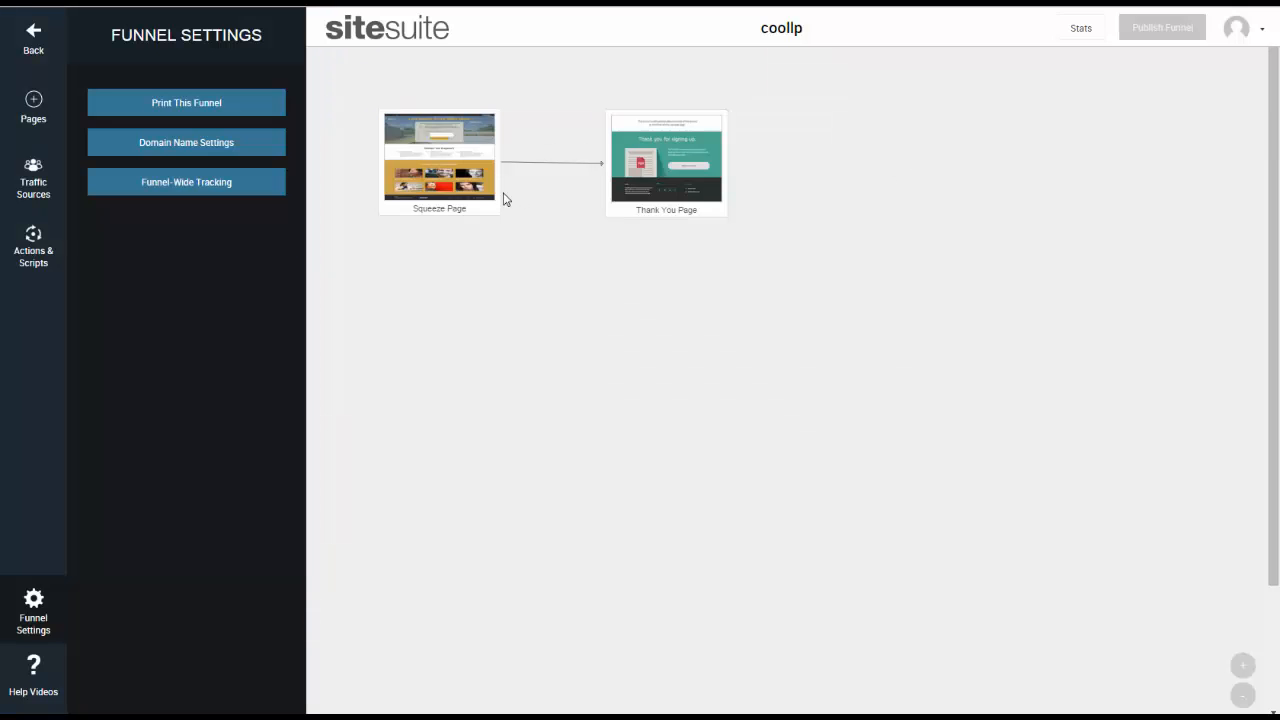
# Set the Squeeze Page's URL slug to coollp and view the live page
pyautogui.click(440, 173)
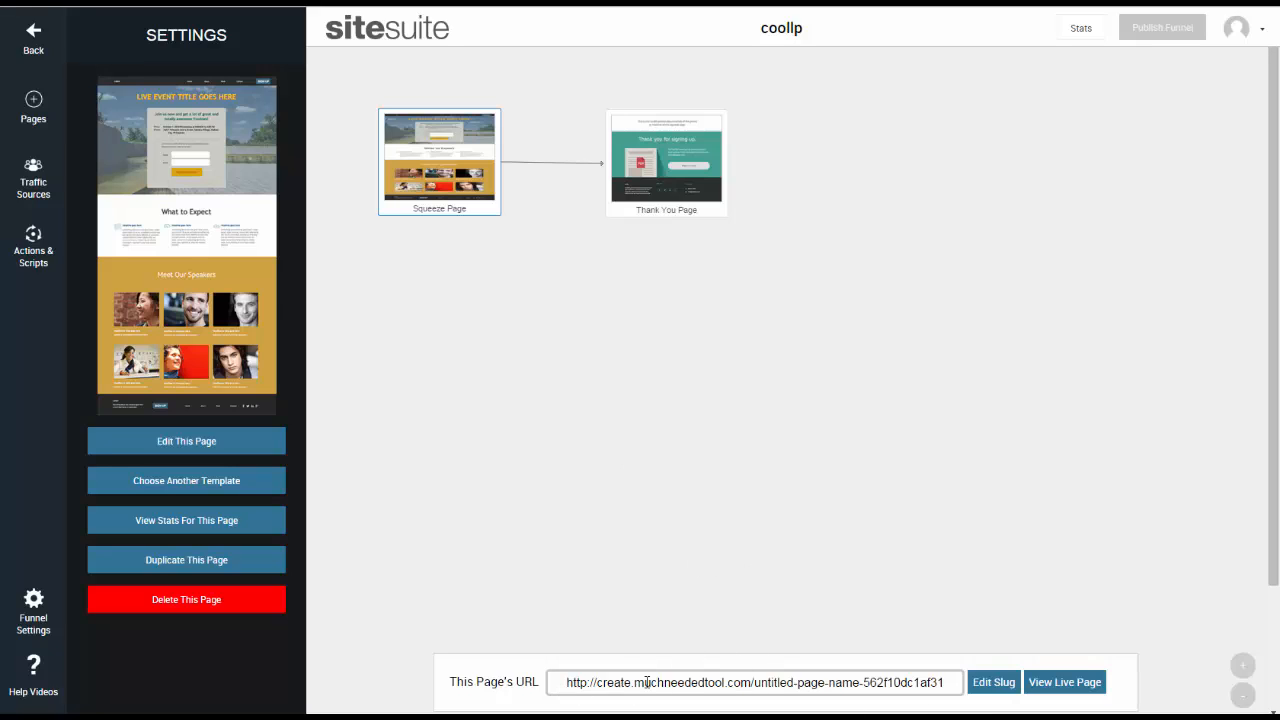
pyautogui.click(994, 682)
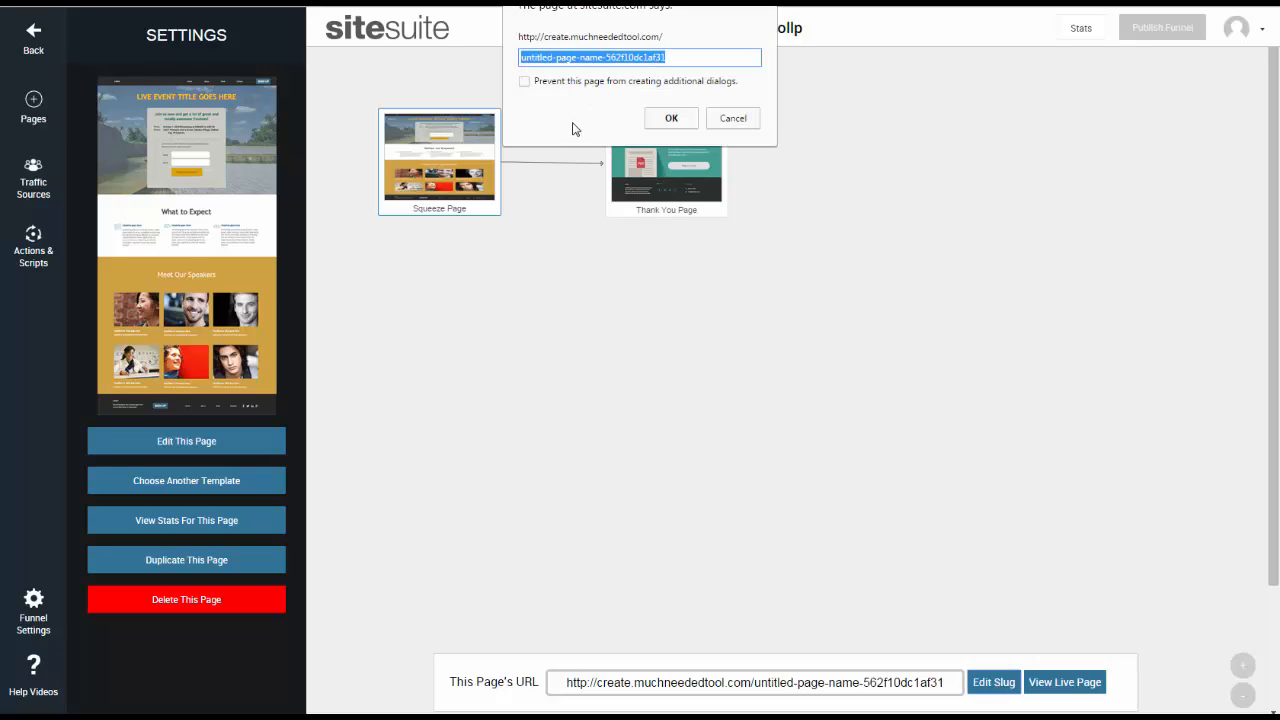
pyautogui.write('co')
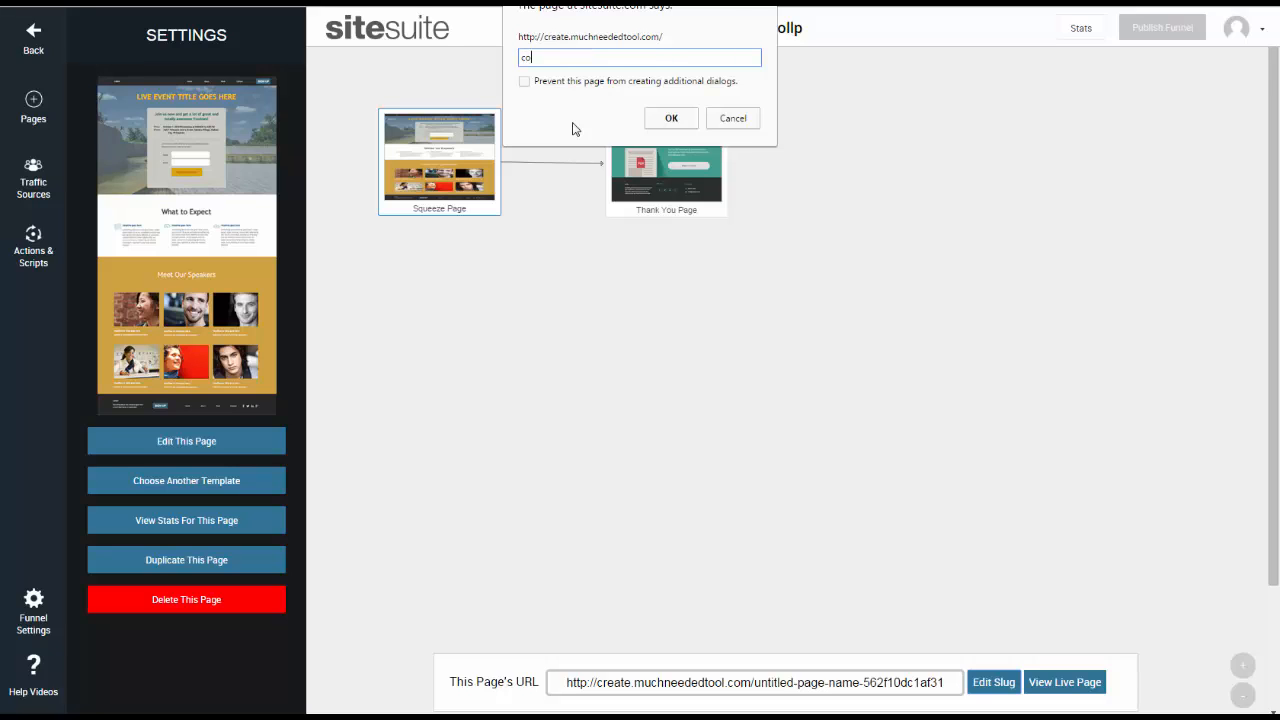
pyautogui.write('ollp')
pyautogui.click(672, 119)
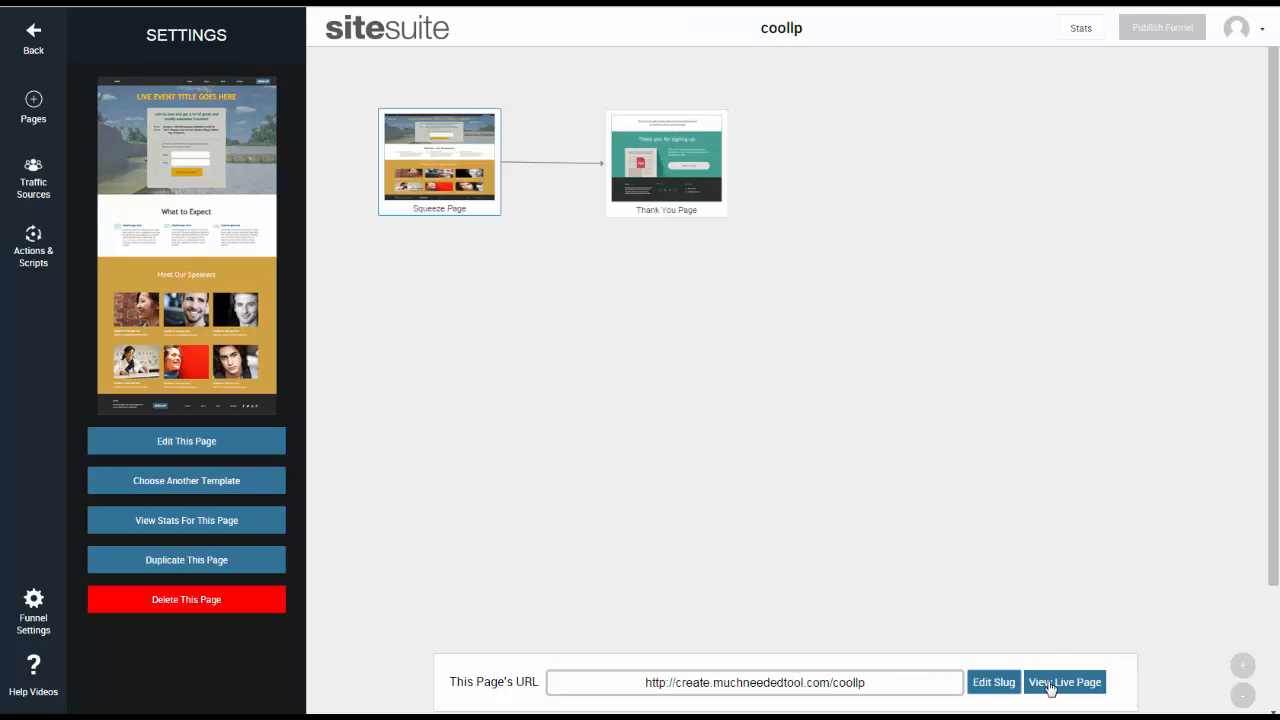
pyautogui.click(1050, 682)
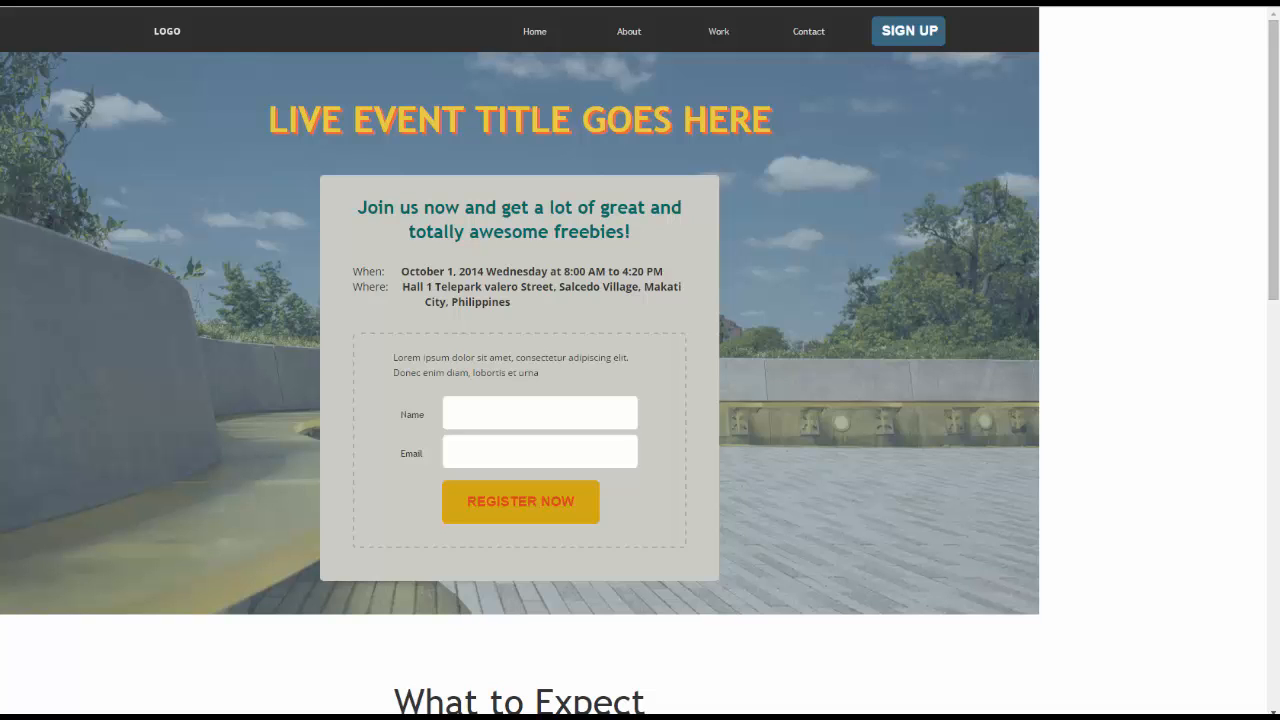
pyautogui.rightClick(208, 2)
pyautogui.click(235, 20)
pyautogui.moveTo(1279, 82); pyautogui.dragTo(570, 48)
pyautogui.click(449, 98)
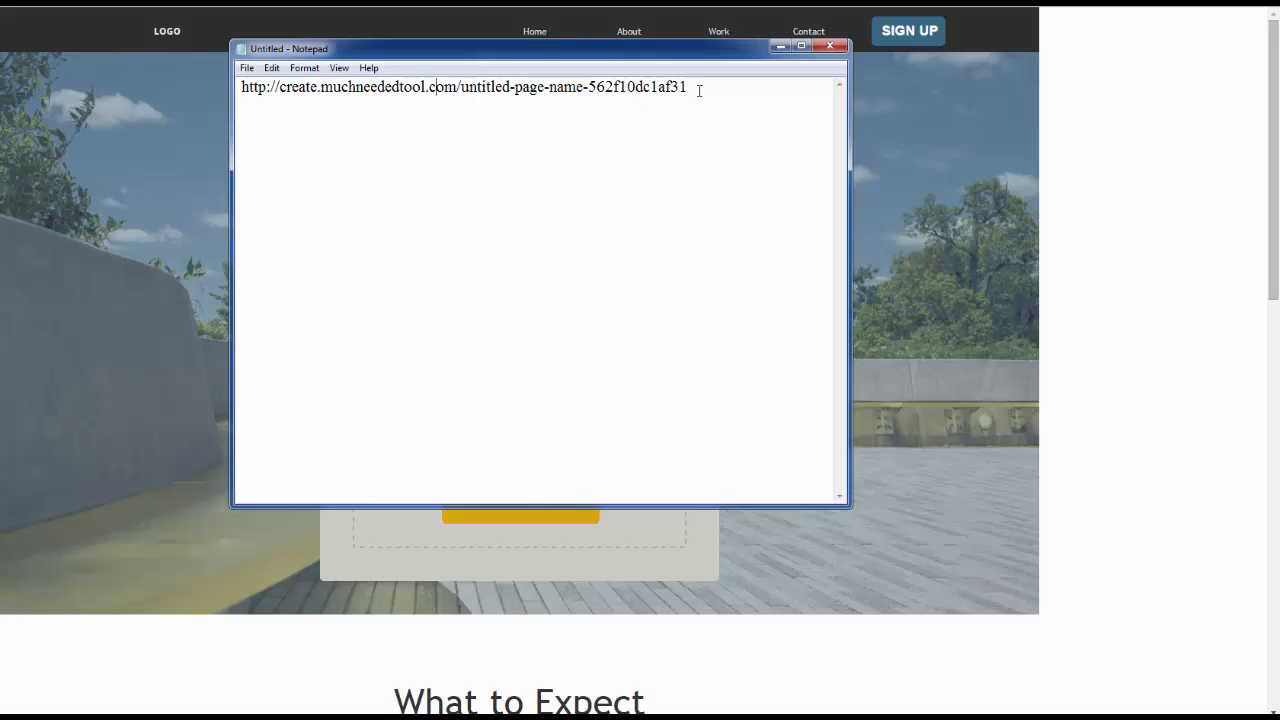
pyautogui.click(700, 91)
pyautogui.press('Return')
pyautogui.press('Return')
pyautogui.hotkey('ctrl', 'v')
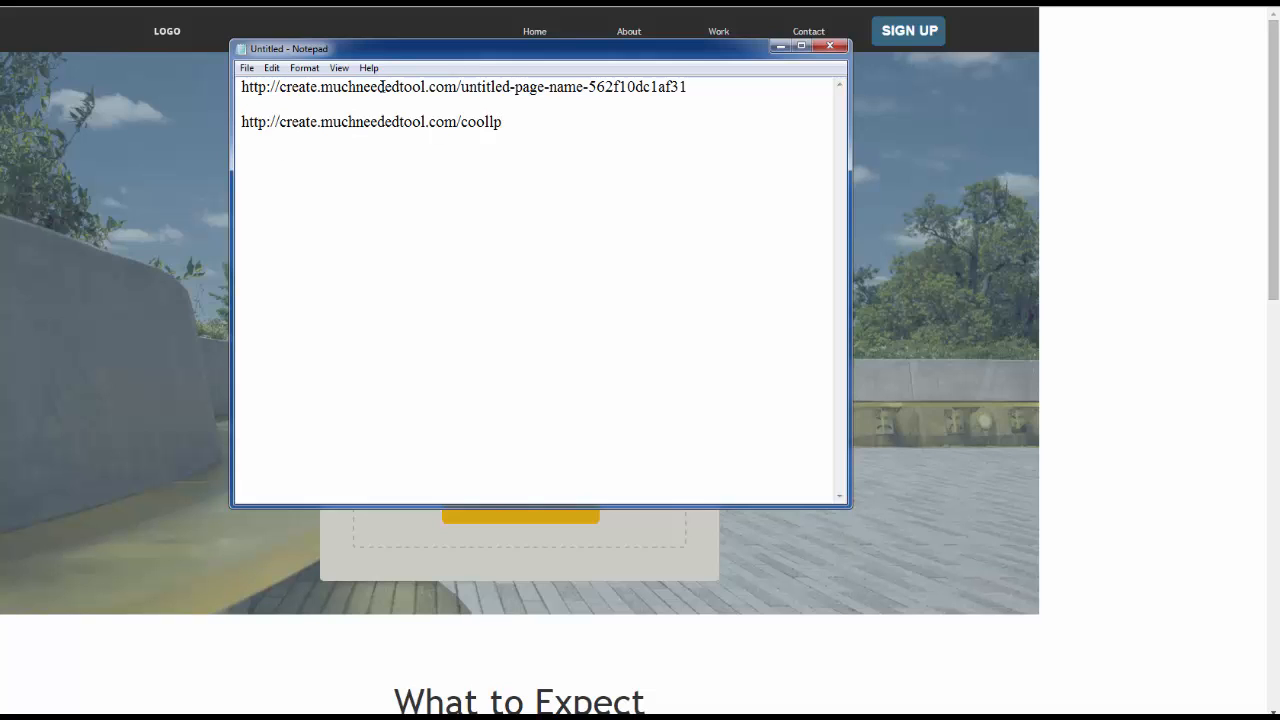
pyautogui.click(781, 46)
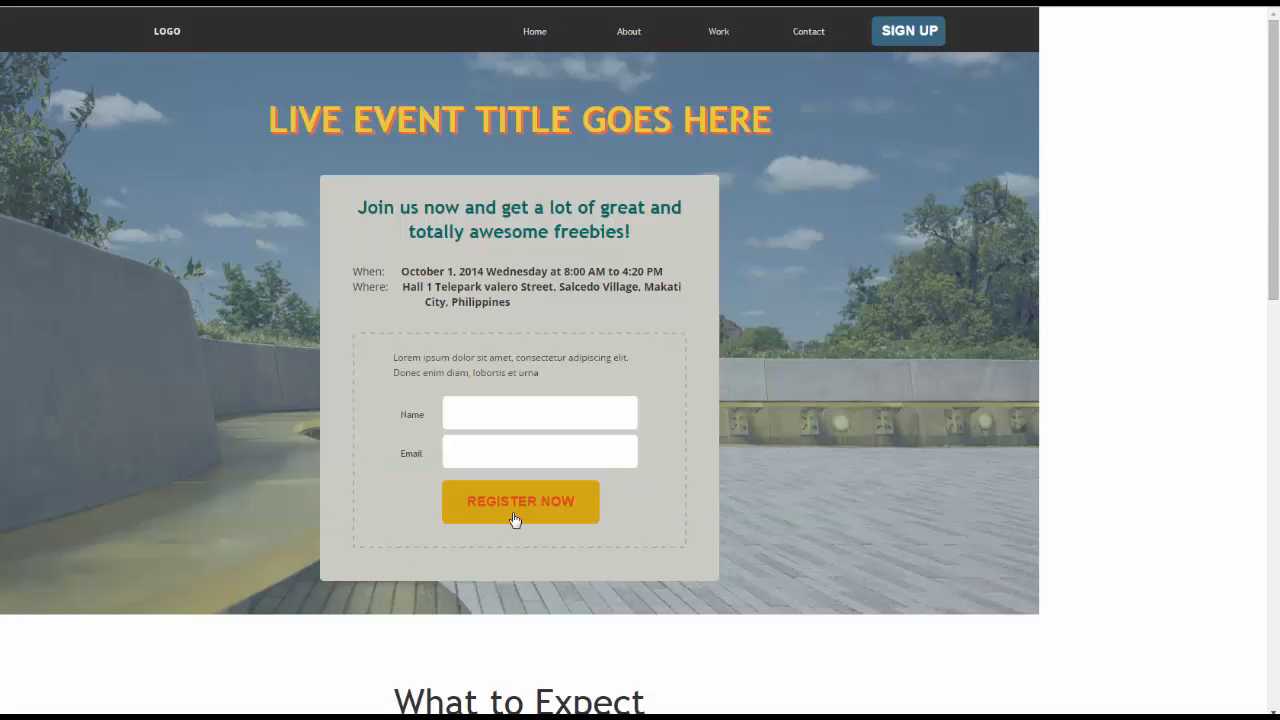
# Check the Name and Email fields of the registration form and the About link on the live squeeze page
pyautogui.click(486, 422)
pyautogui.click(489, 455)
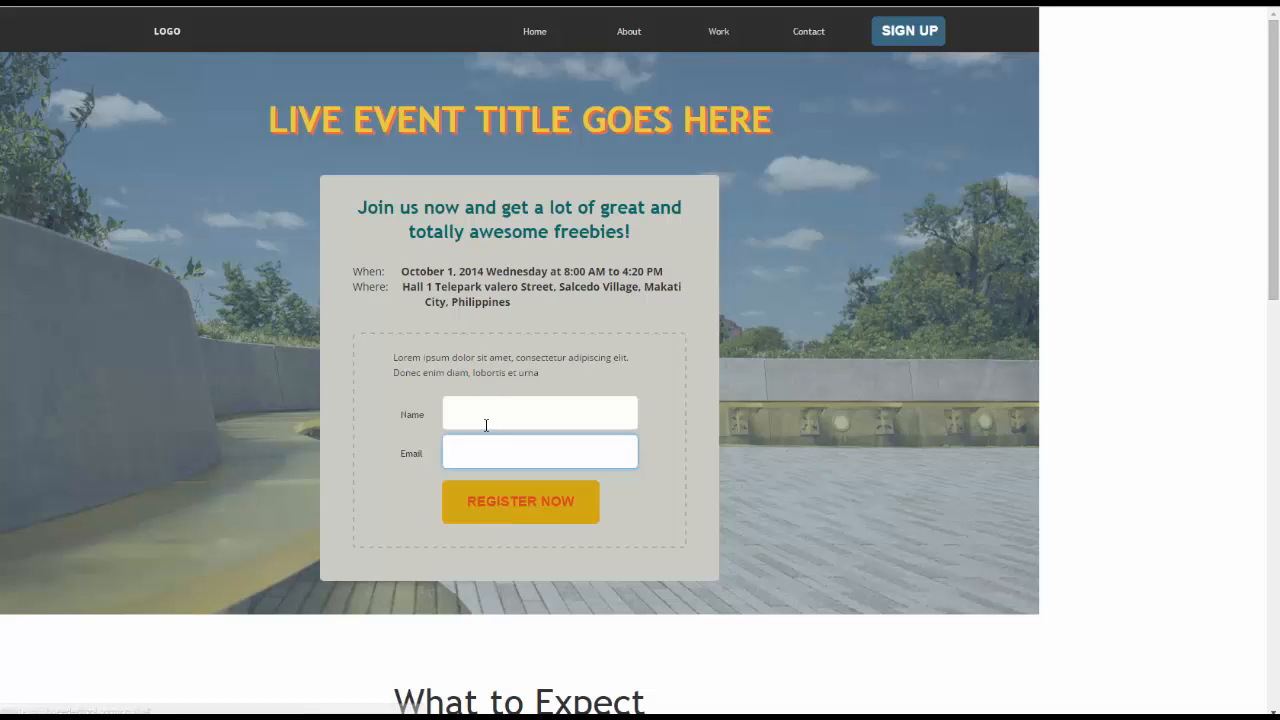
pyautogui.click(486, 425)
pyautogui.click(486, 451)
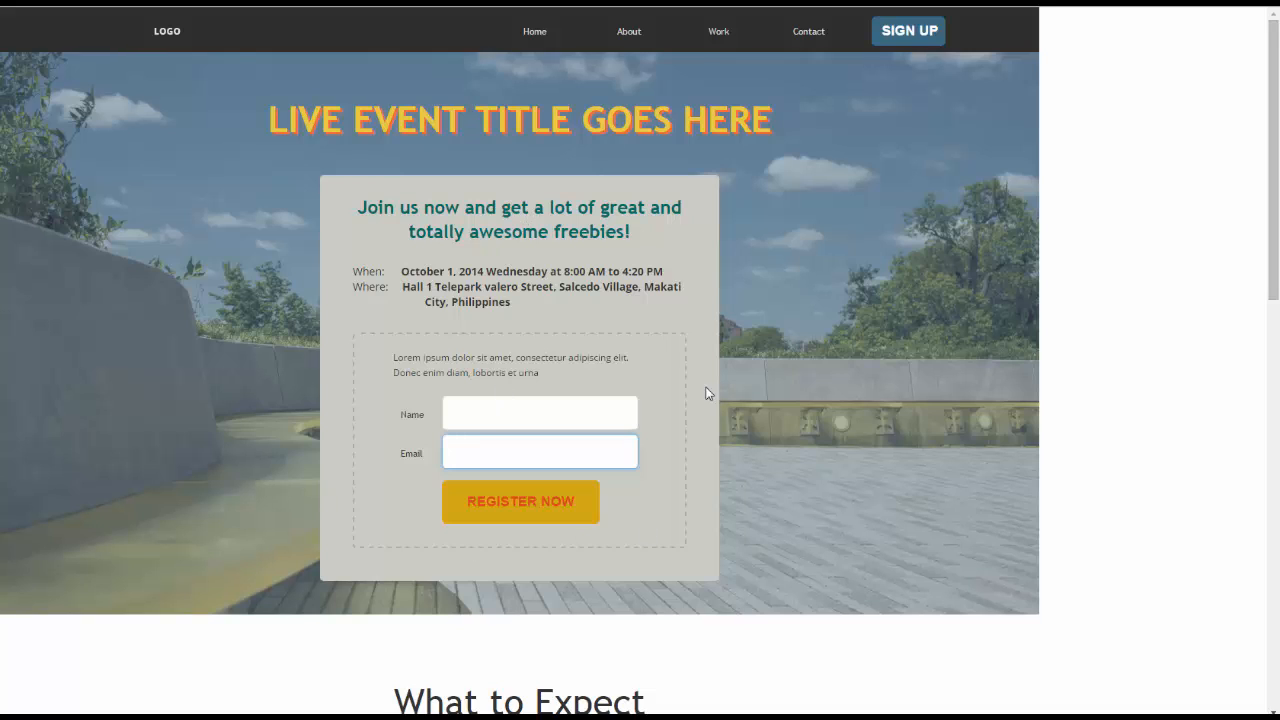
pyautogui.click(629, 31)
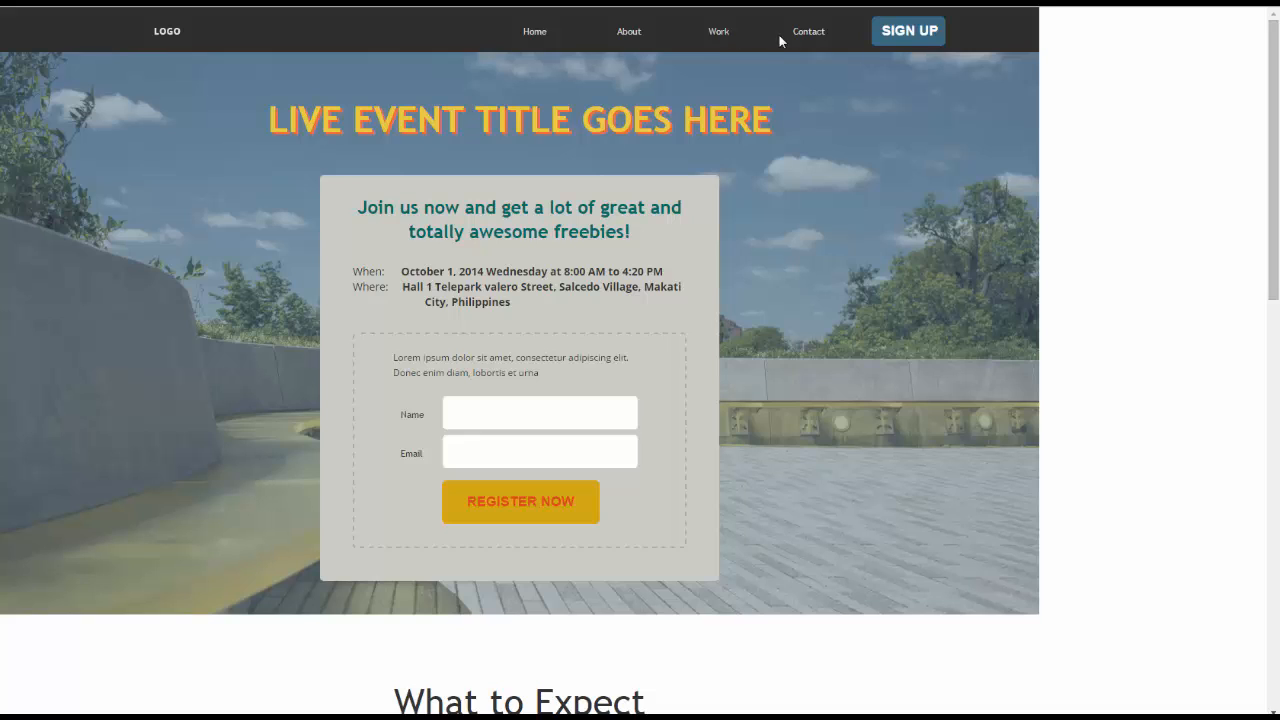